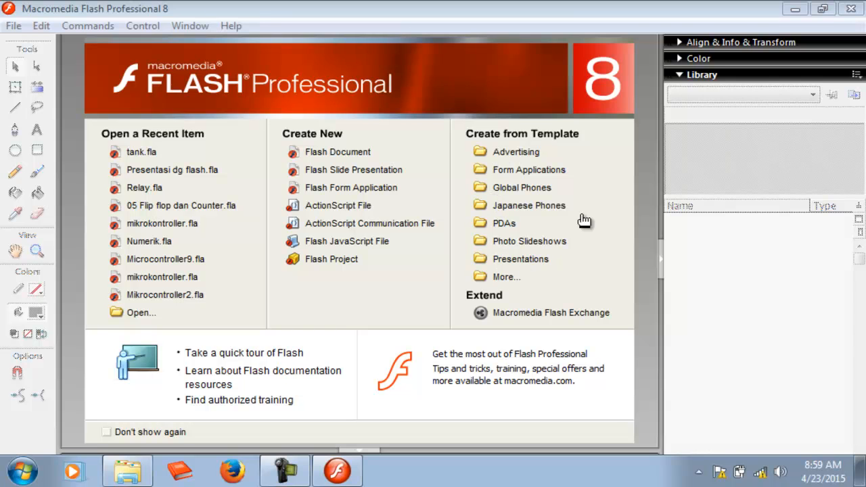
Step: Create a new blank Flash document
click(360, 153)
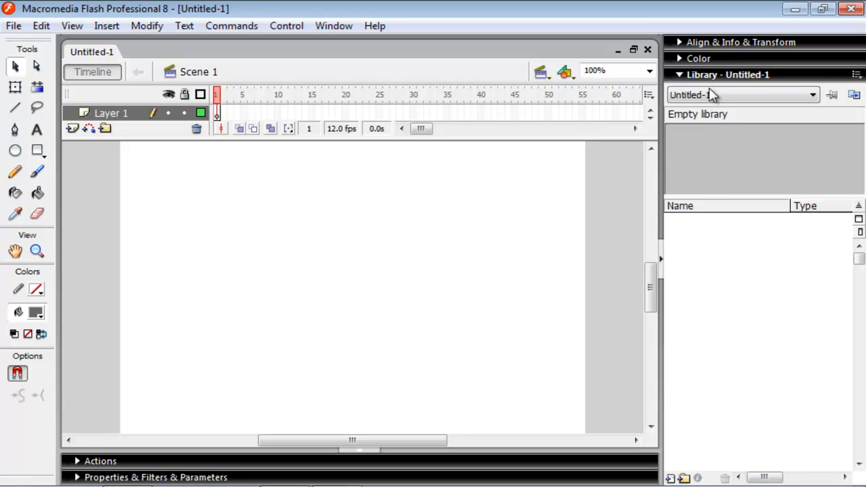
Step: Review the Align, Color Mixer and Library contents and collapse the side panel group to enlarge the stage area
click(707, 44)
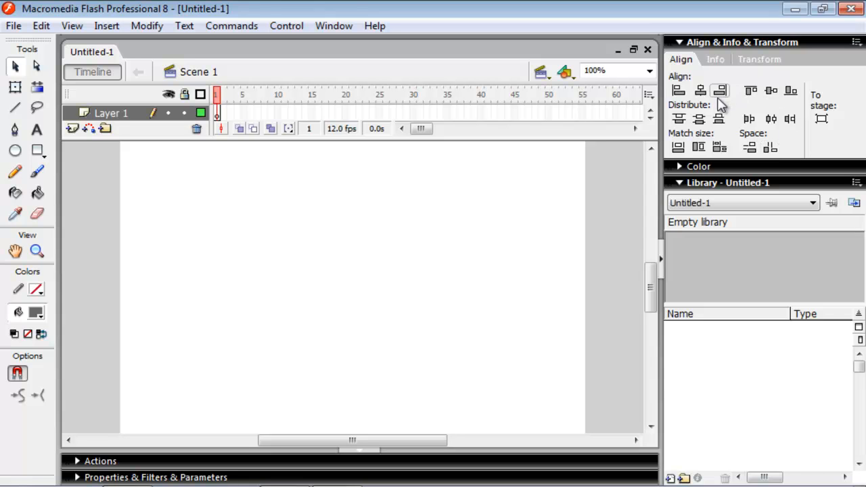
click(700, 167)
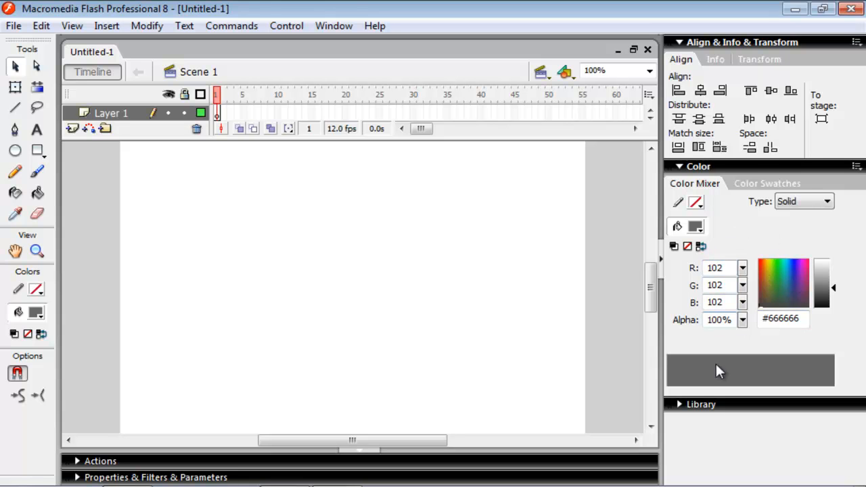
click(700, 404)
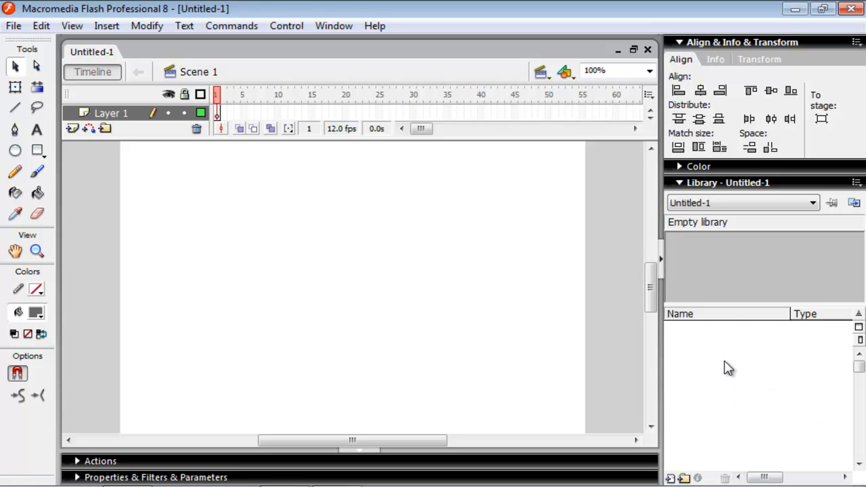
click(661, 254)
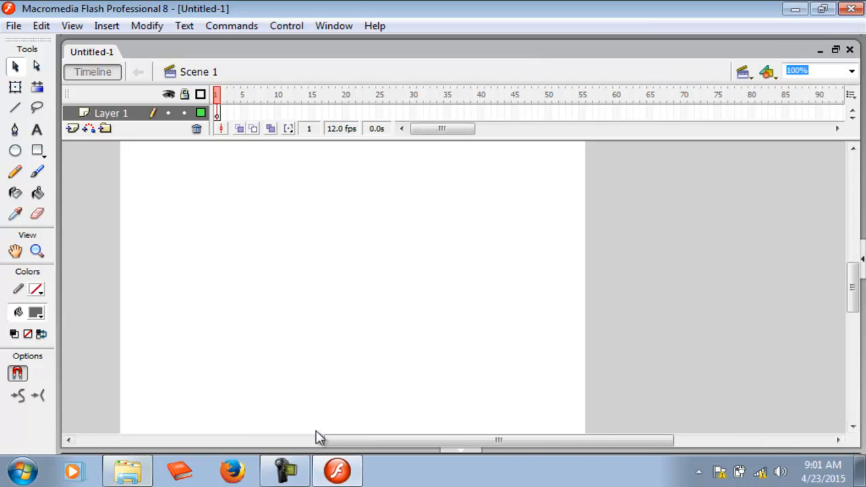
Step: Hide and restore the lower panel group, and examine the Actions script area and the document properties
click(466, 450)
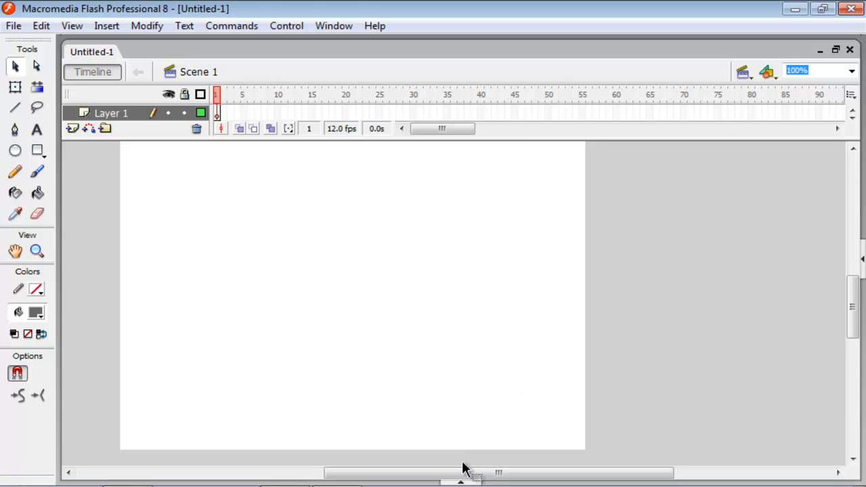
click(459, 481)
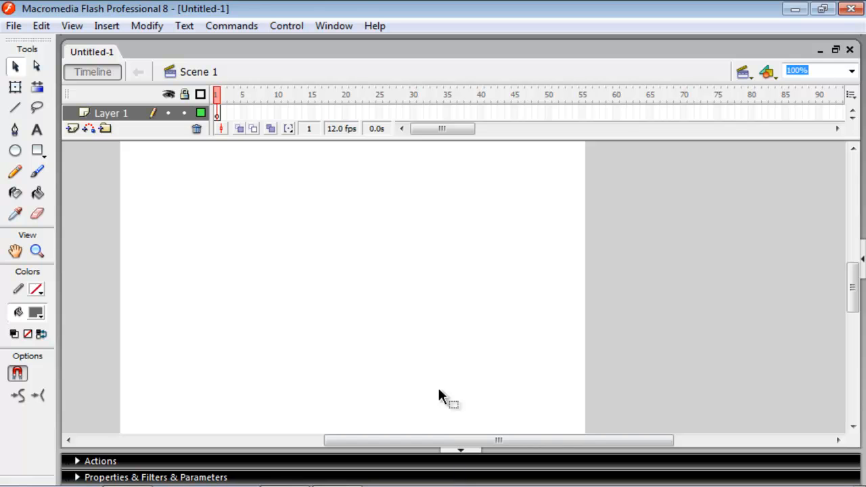
click(102, 461)
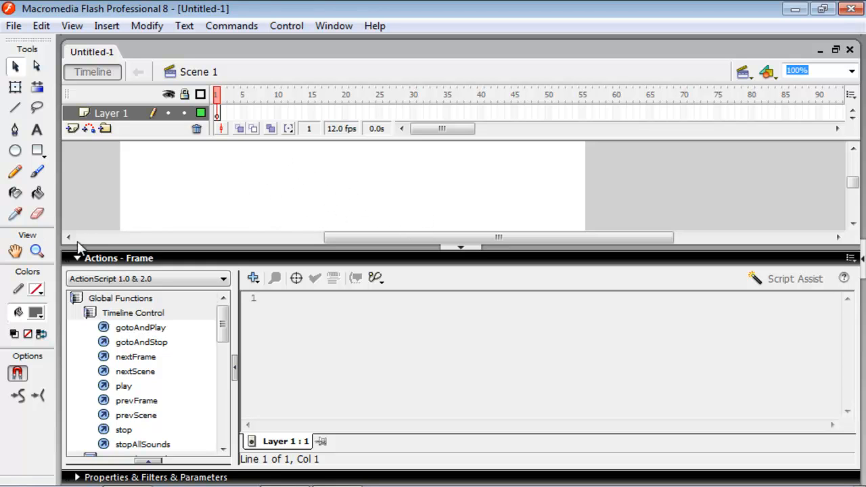
click(102, 258)
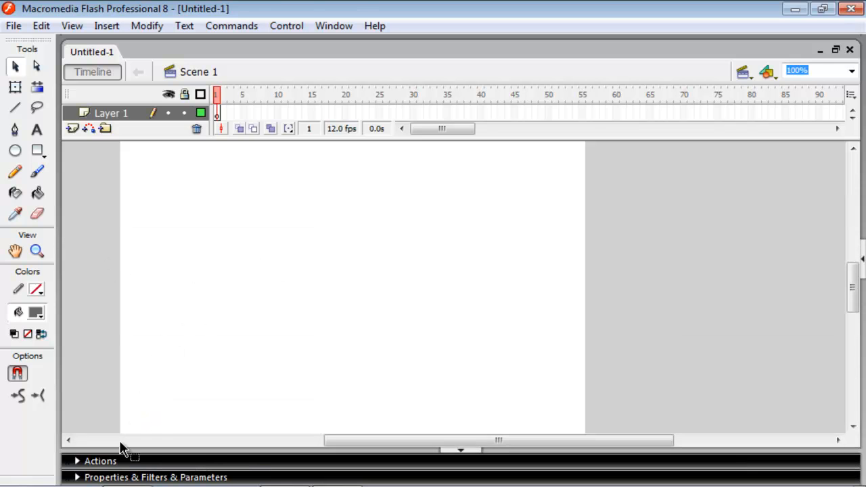
click(128, 478)
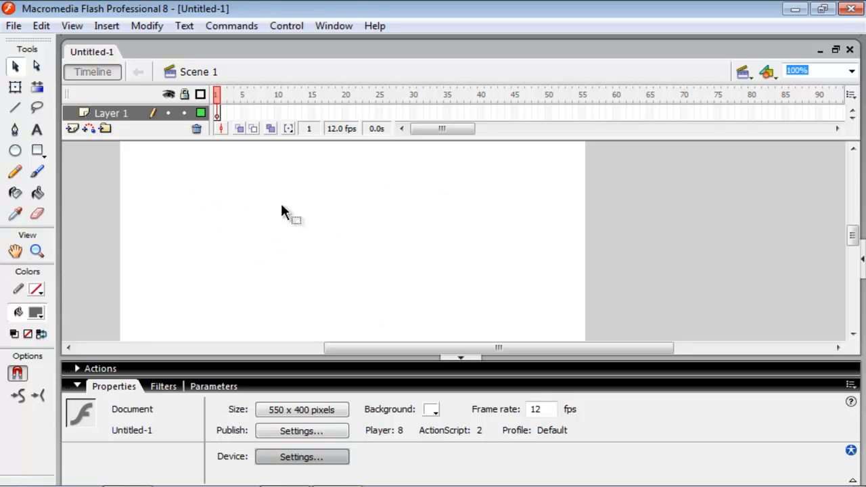
click(78, 385)
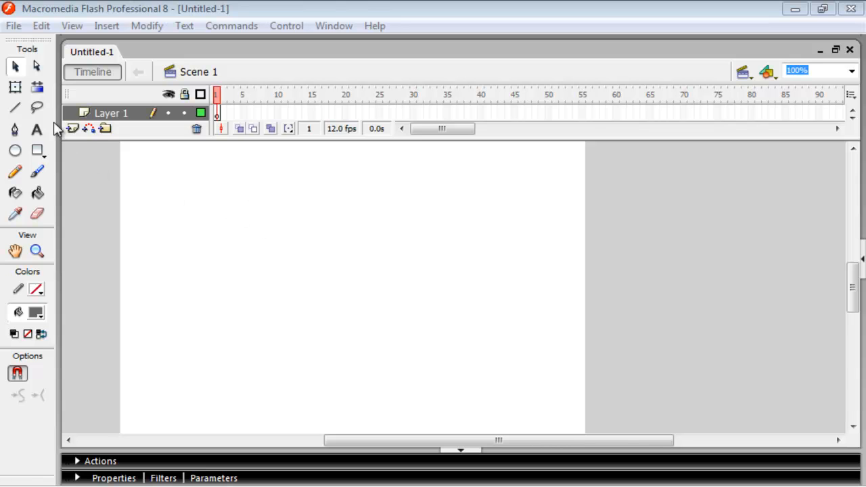
Step: Draw a blue diagonal line about 243 px wide, sloping from the stage's upper left down to its centre
click(16, 112)
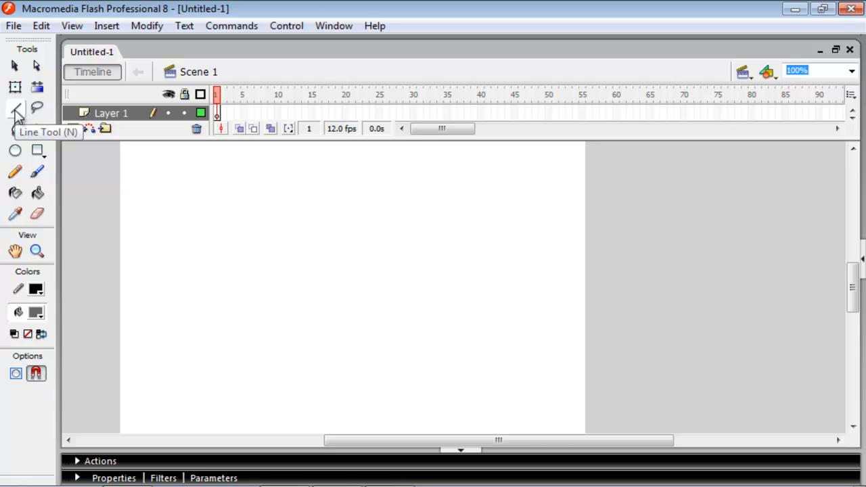
click(37, 290)
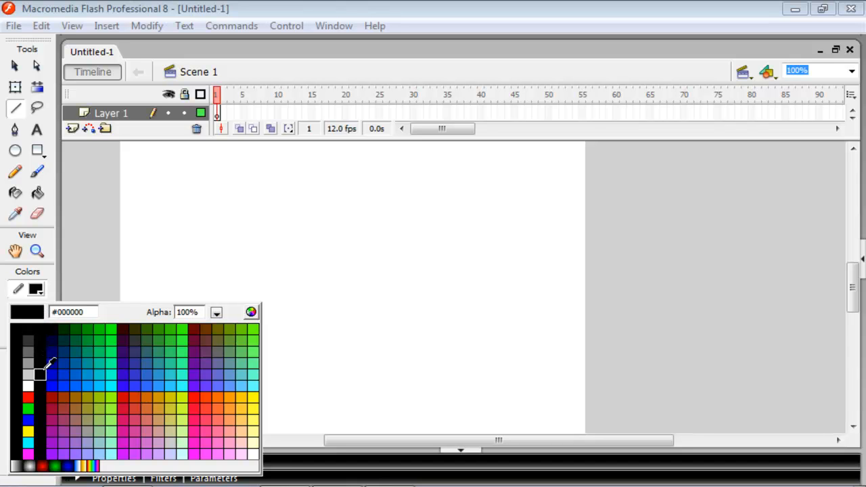
click(52, 372)
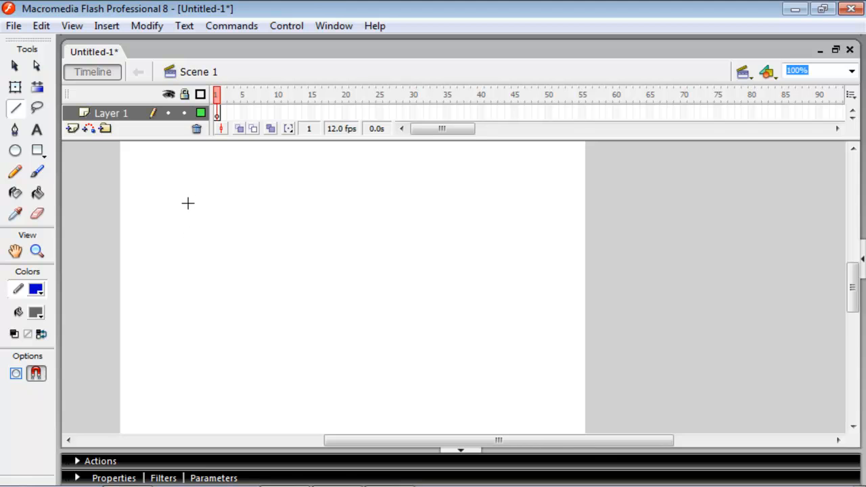
mouse_move(187, 195)
mouse_down()
mouse_move(219, 220)
mouse_move(393, 305)
mouse_up()
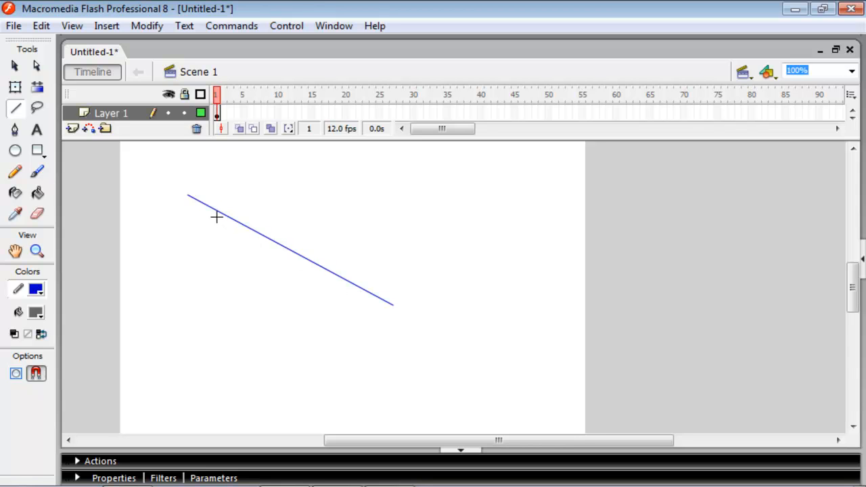
Step: Draw a second solid blue line with a stroke height of 5.5 just below the first and parallel to it
click(143, 478)
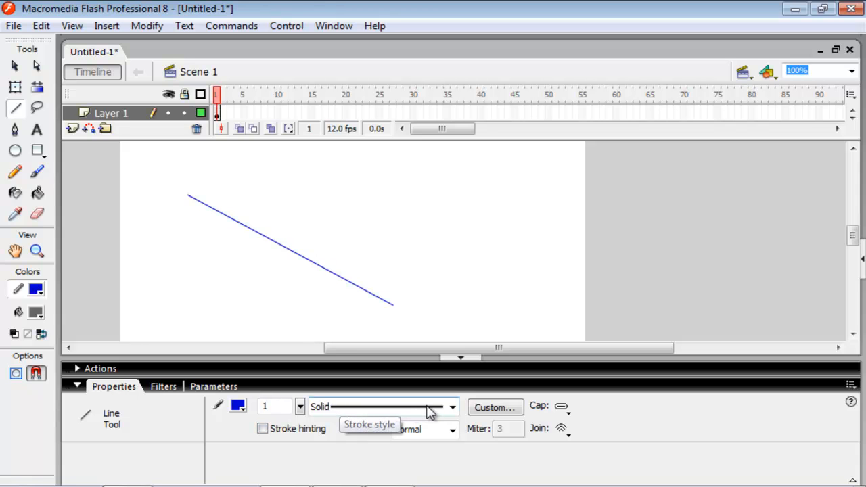
click(452, 408)
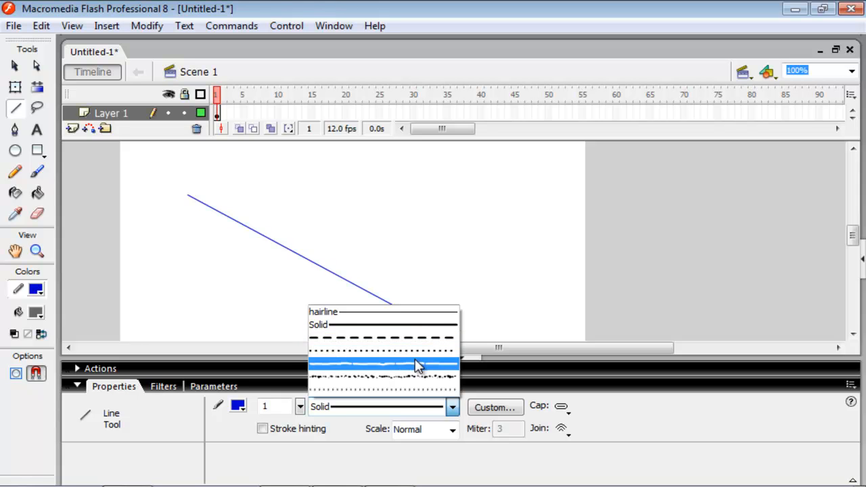
click(416, 406)
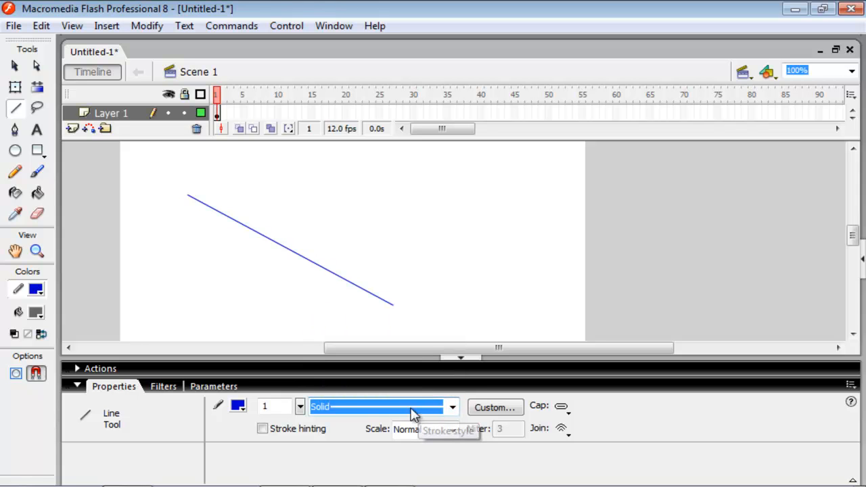
click(301, 407)
drag(303, 411, 301, 398)
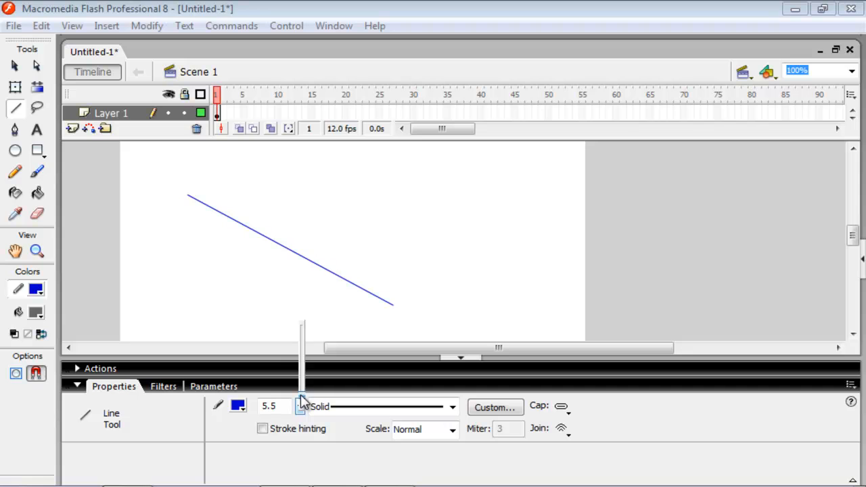
drag(301, 397, 302, 398)
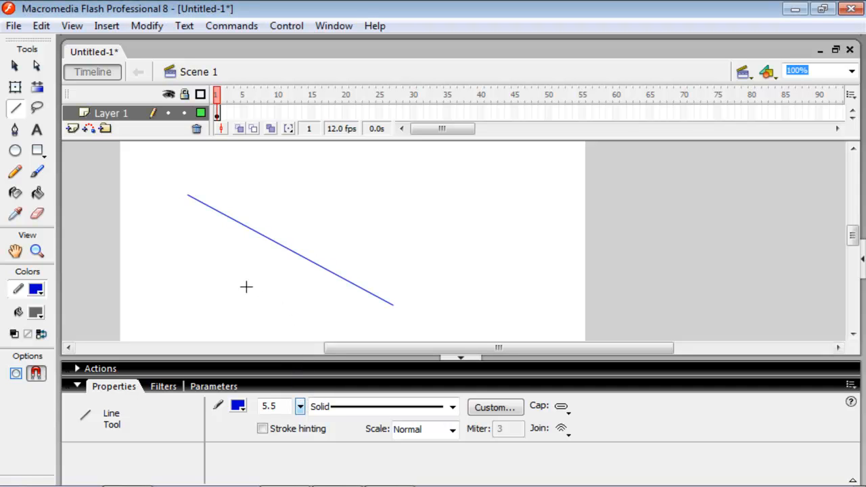
mouse_move(181, 213)
mouse_down()
mouse_move(237, 280)
mouse_move(349, 325)
mouse_move(382, 324)
mouse_up()
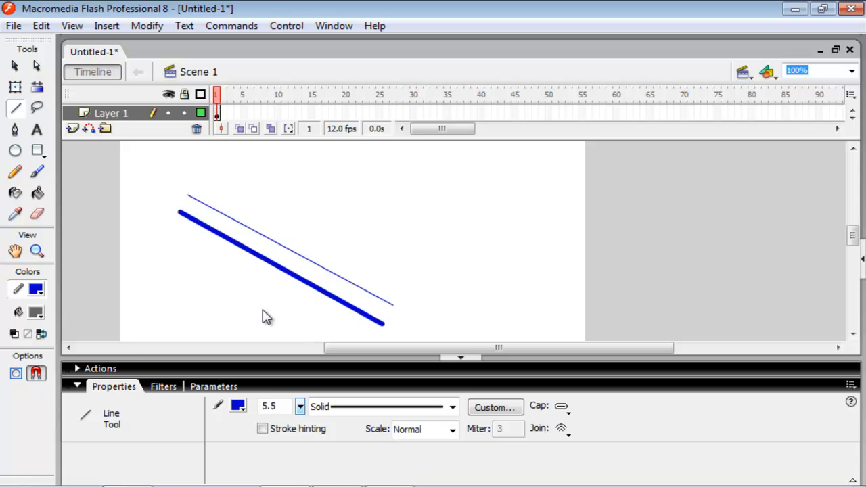
click(77, 385)
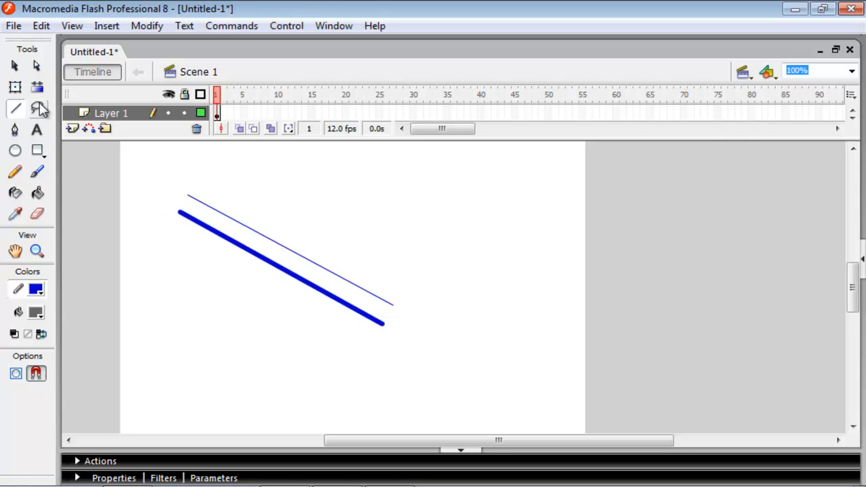
Step: Set the thin upper line's stroke height to 5.5
click(15, 66)
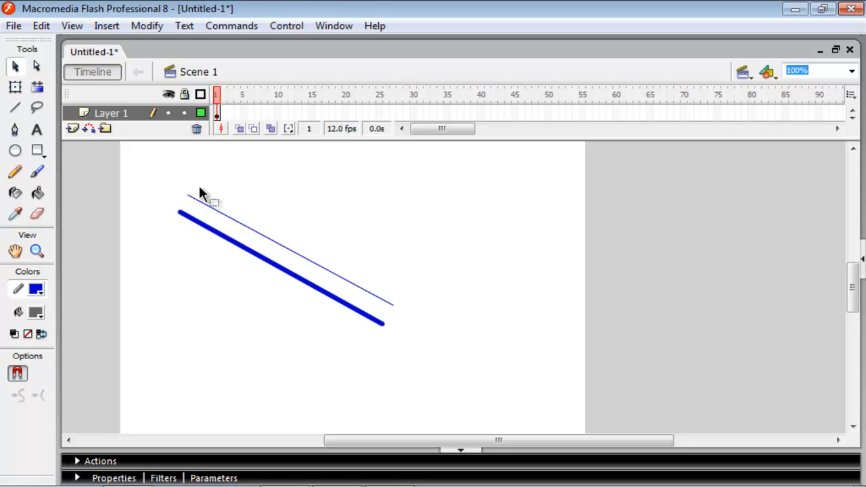
click(294, 253)
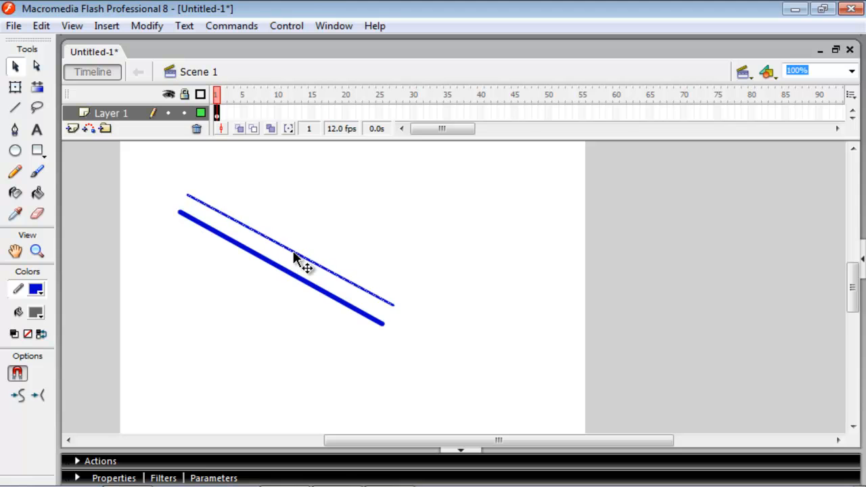
click(120, 476)
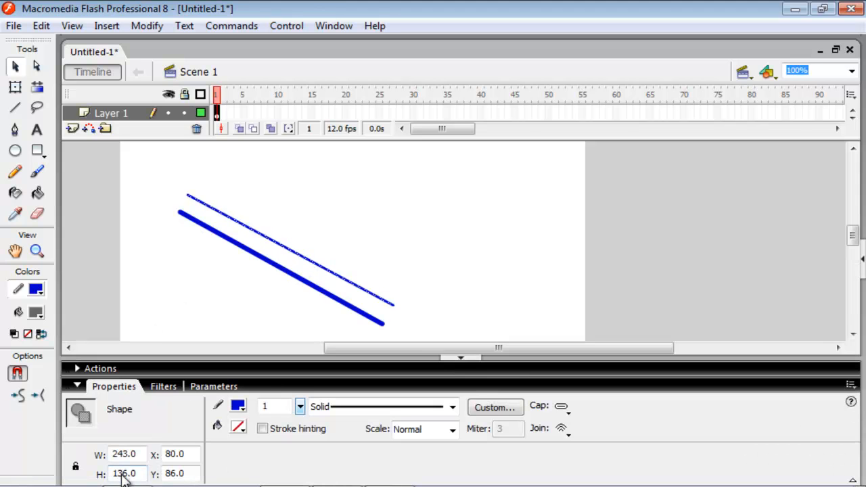
click(277, 406)
double_click(272, 405)
text(5.8)
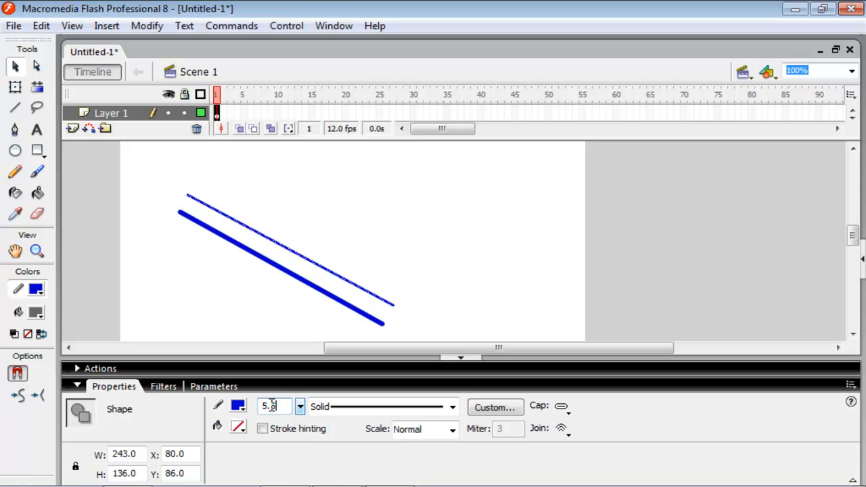
key(Return)
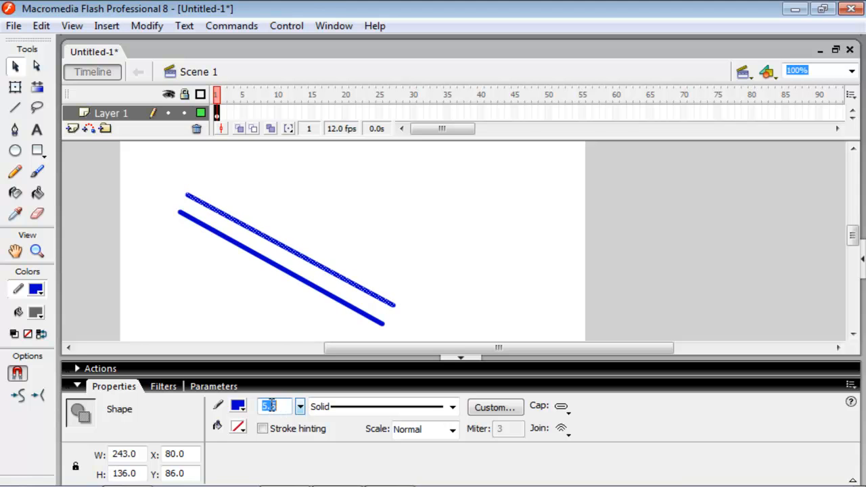
click(379, 226)
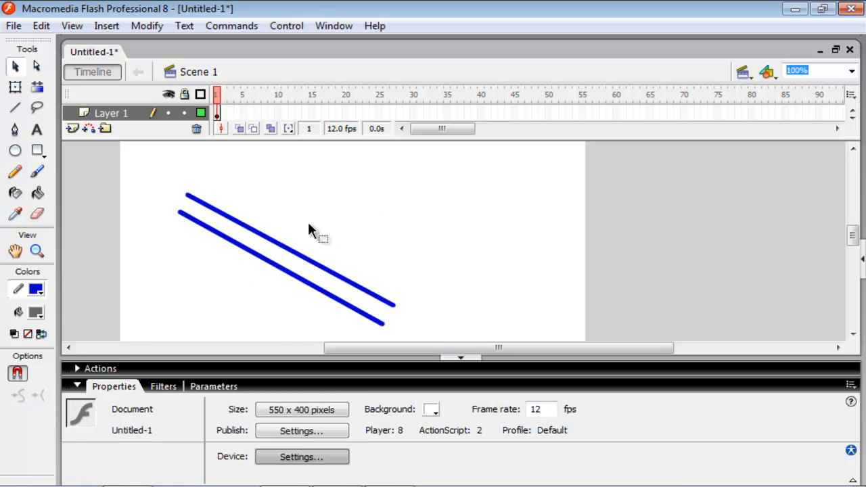
Step: Hide the lower panel group and move the upper line up and to the right, away from the other line
click(325, 257)
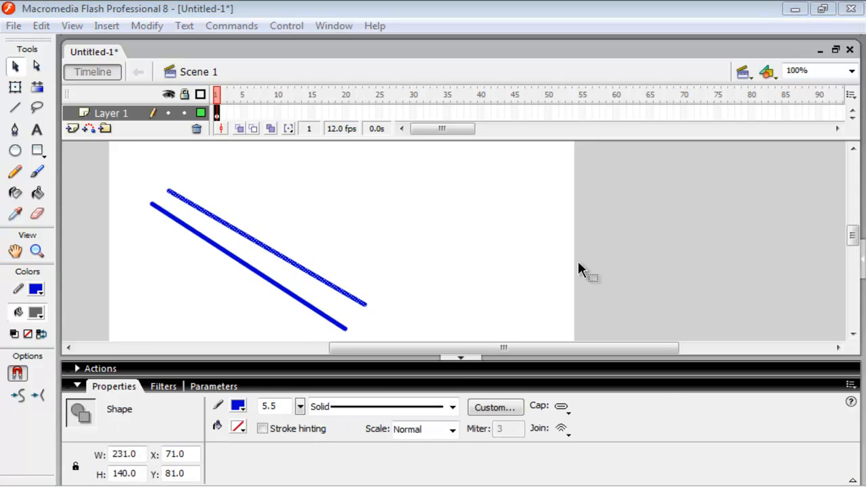
click(460, 357)
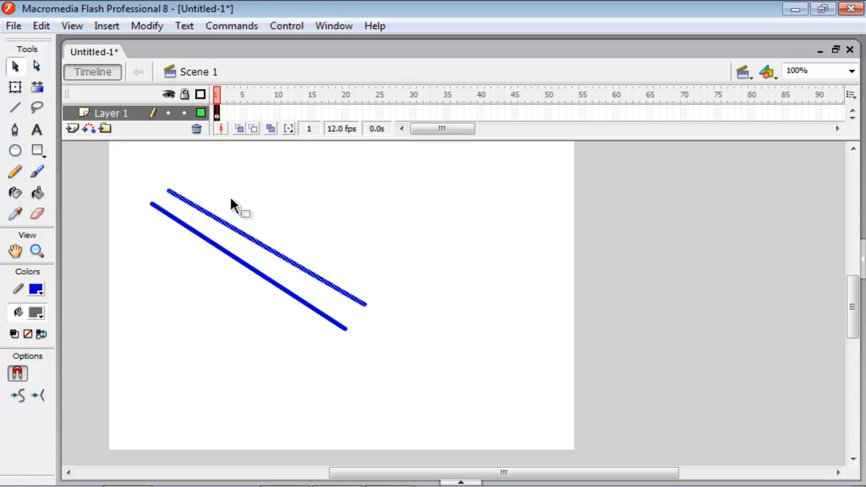
click(316, 209)
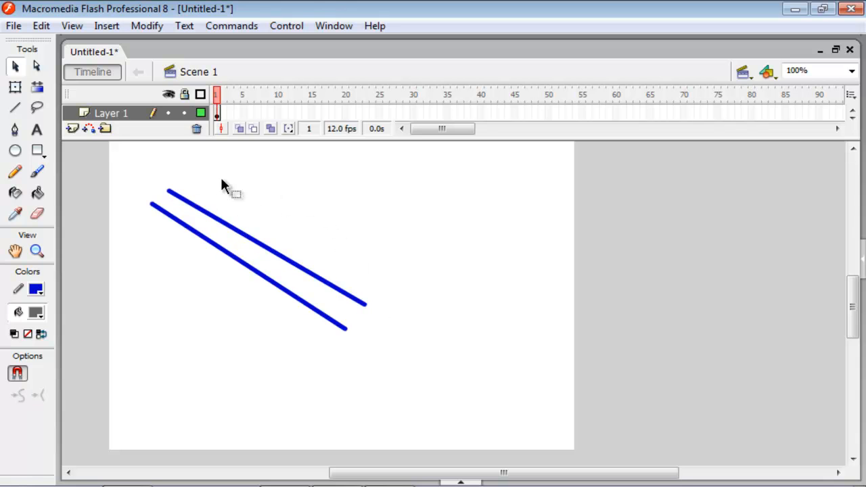
click(223, 226)
drag(222, 220, 270, 200)
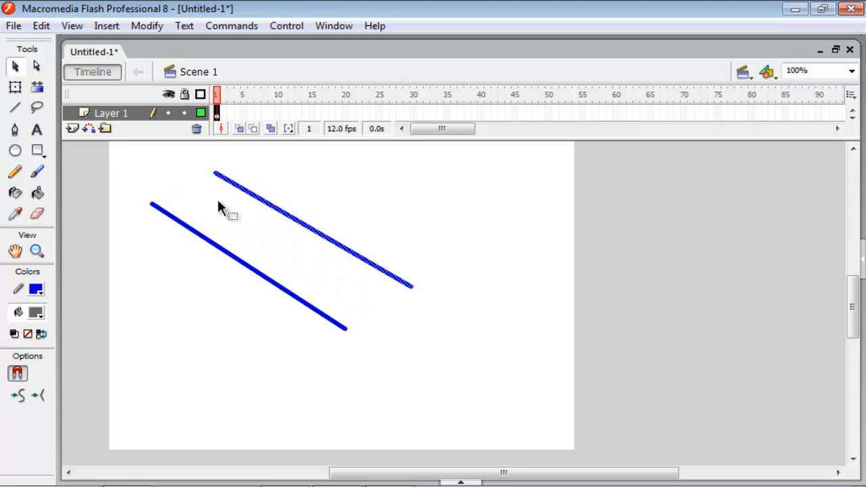
click(395, 314)
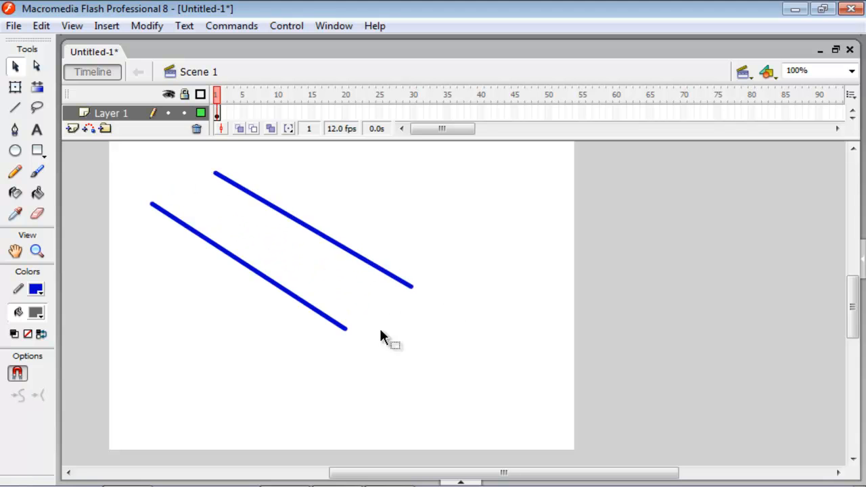
Step: Move the lower line down and to the right, and snap its upper-left endpoint to the upper line's upper-left endpoint
click(240, 267)
drag(241, 267, 272, 306)
click(211, 363)
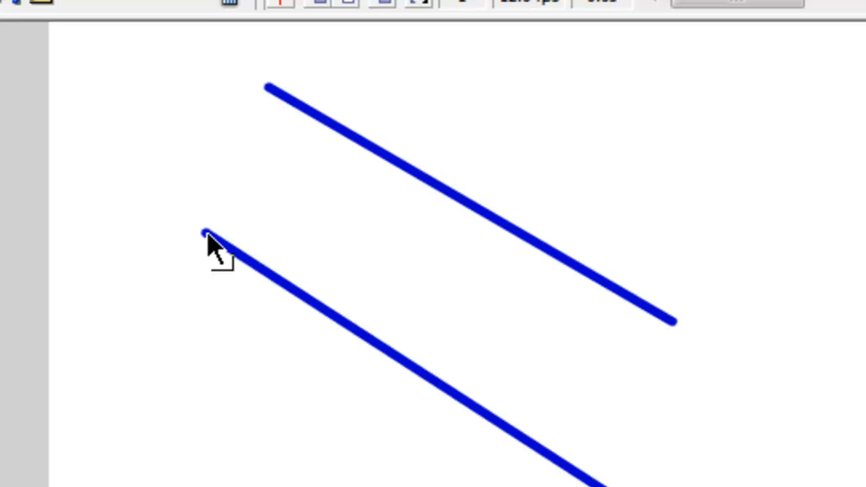
drag(207, 234, 265, 97)
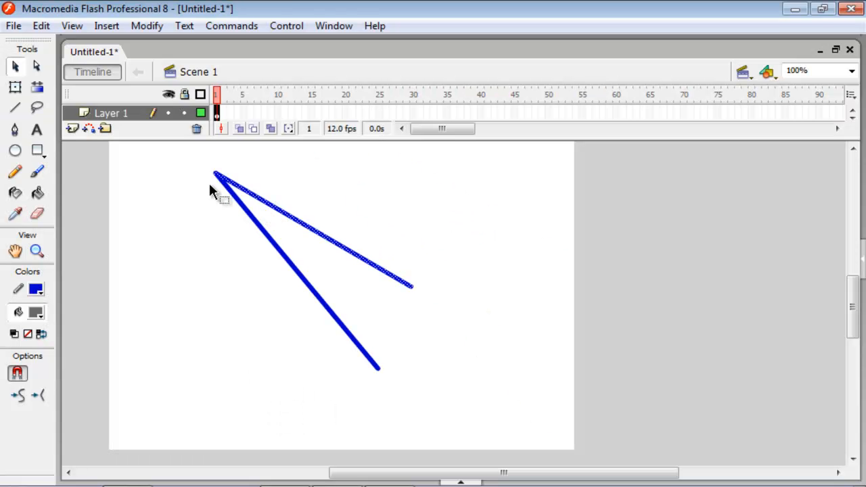
Step: Move the upper blue line to the right, detaching its upper-left endpoint from the lower blue line
click(470, 207)
drag(295, 224, 341, 232)
click(368, 313)
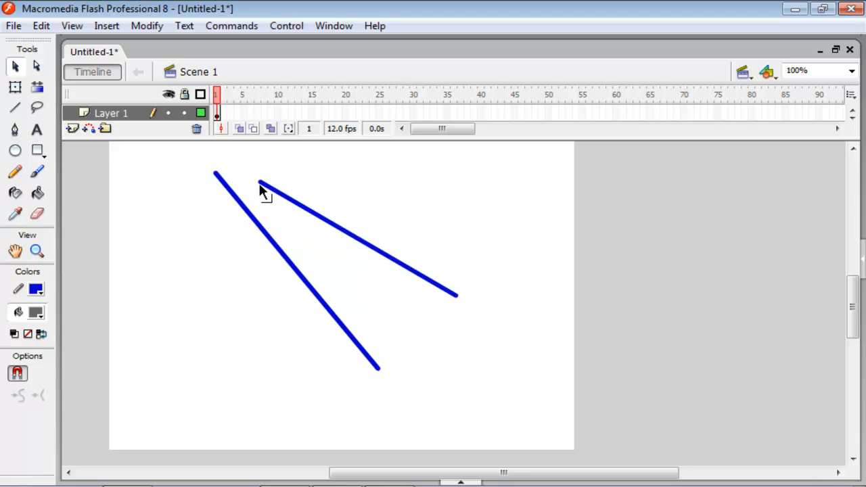
Step: Stretch the upper line's free end back onto the lower line's upper-left endpoint, and pull the joined corner down and slightly left
drag(260, 183, 216, 175)
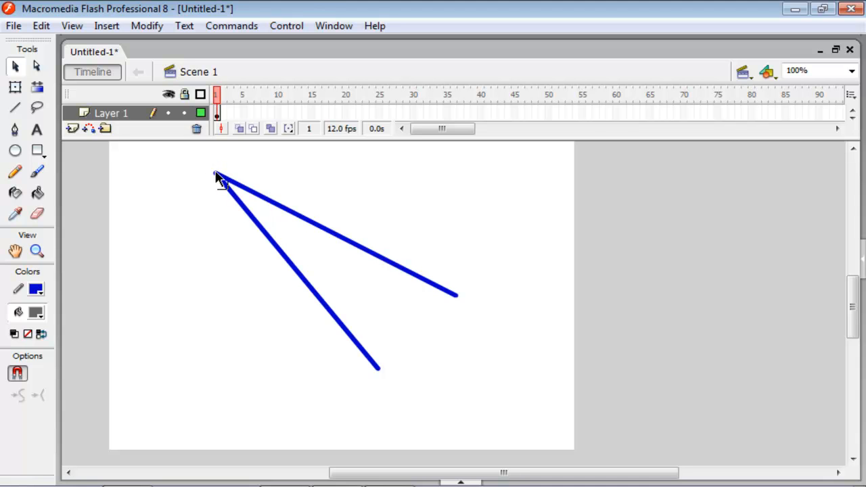
drag(218, 177, 201, 220)
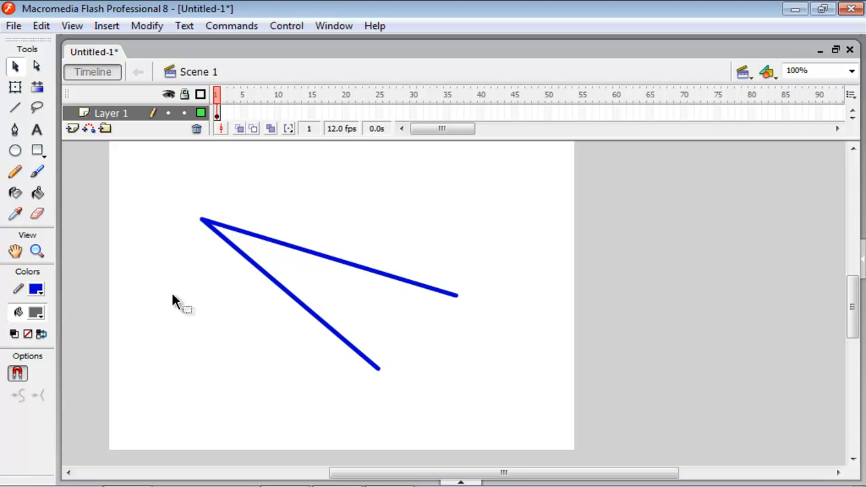
Step: Draw a red diagonal line that crosses both blue lines, rising from lower left to upper right
click(38, 290)
click(28, 399)
click(15, 107)
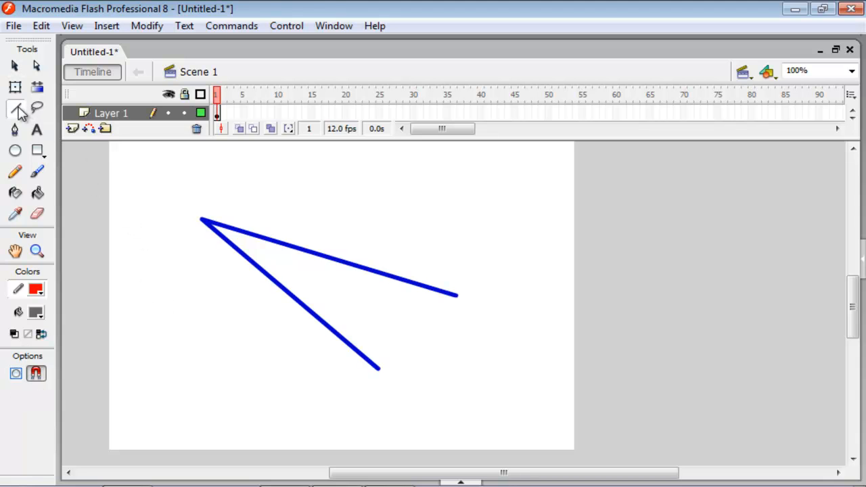
drag(290, 358, 414, 227)
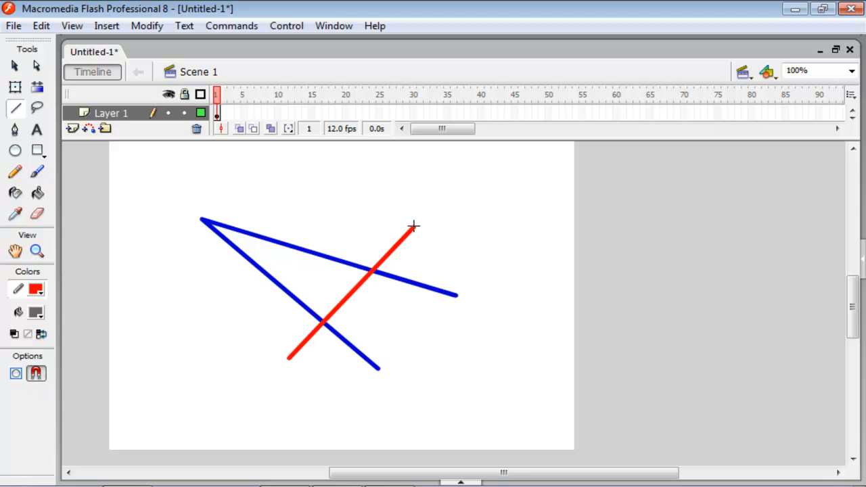
Step: Move the red segment between the two blue lines out to the lower right and back into its original place
click(15, 65)
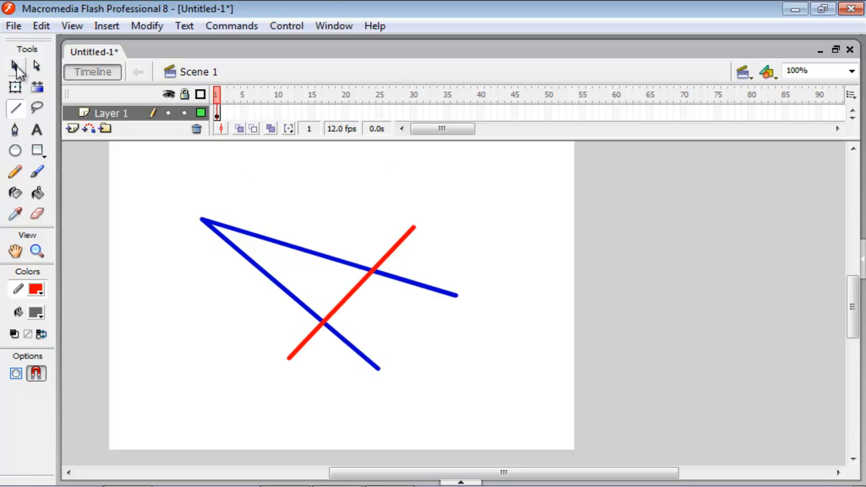
click(352, 297)
drag(353, 297, 444, 345)
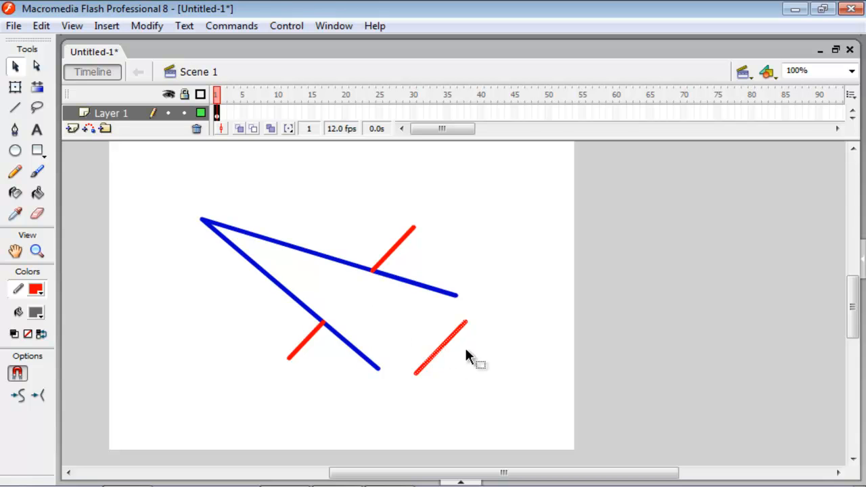
drag(468, 324, 385, 277)
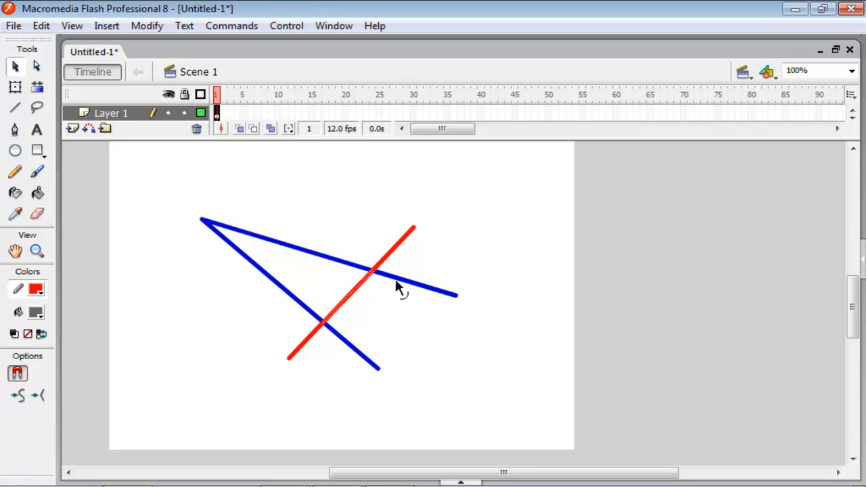
click(481, 353)
Step: Move the red segment above the upper blue line away to the upper right and cut it from the stage
click(399, 249)
drag(397, 249, 452, 228)
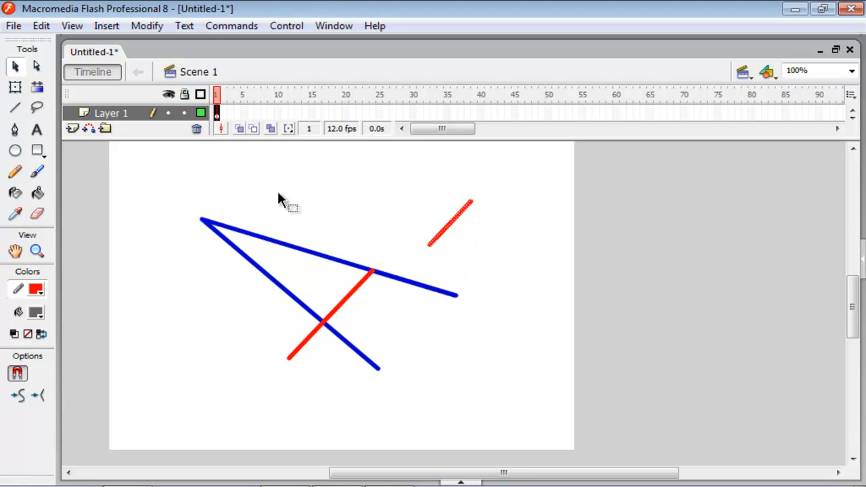
right_click(443, 229)
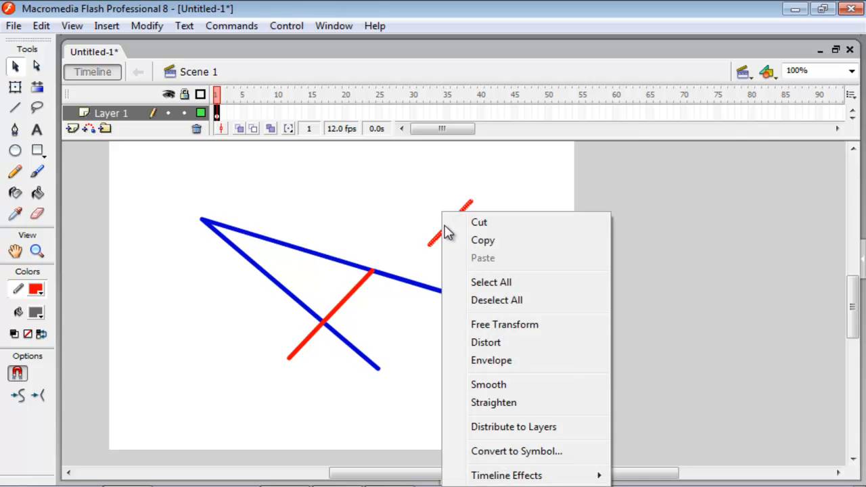
click(478, 223)
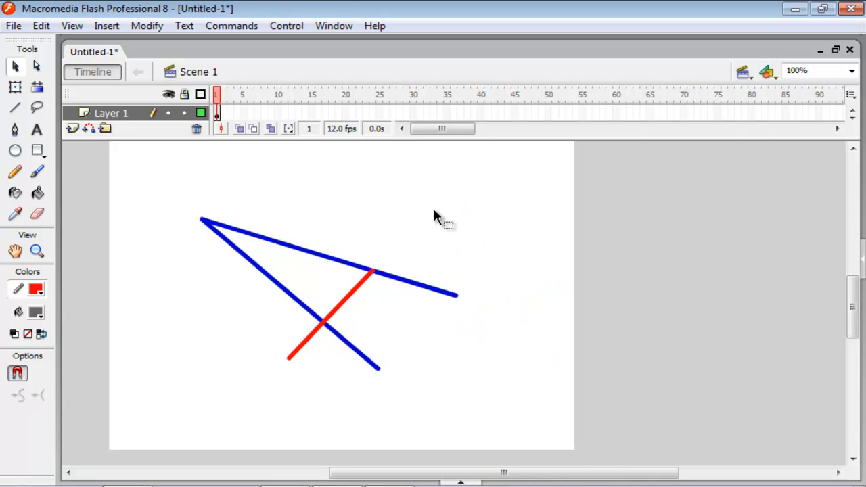
Step: Delete the red stub below the lower blue line and both blue ends extending past the red segment, leaving a closed triangle
click(311, 338)
key(Delete)
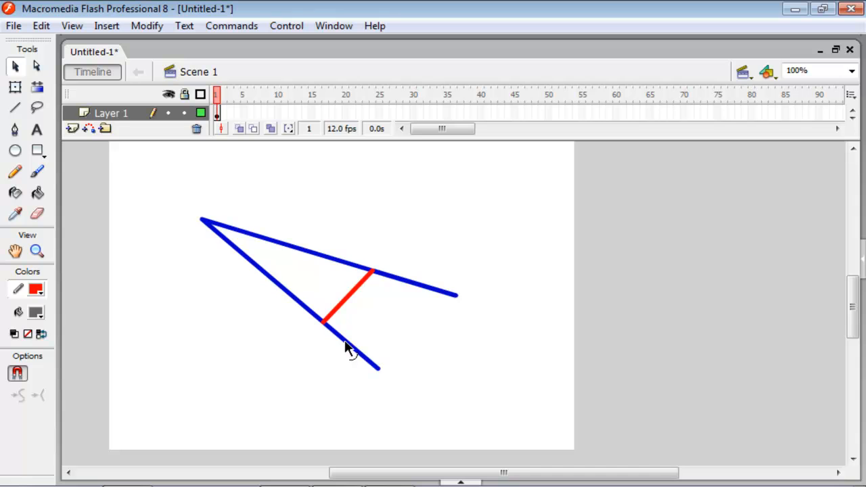
click(345, 347)
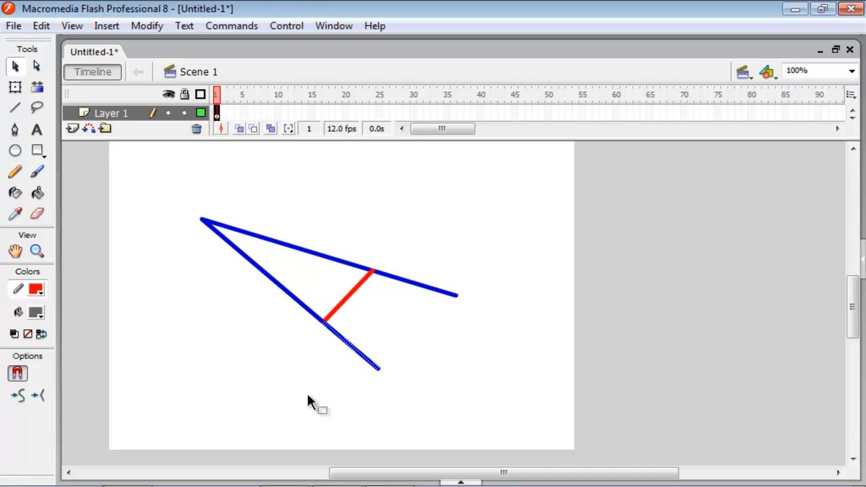
key(Delete)
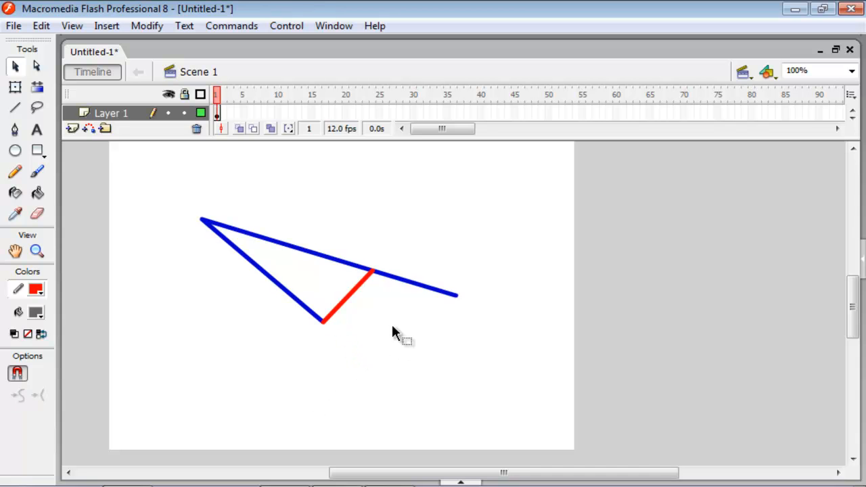
click(427, 292)
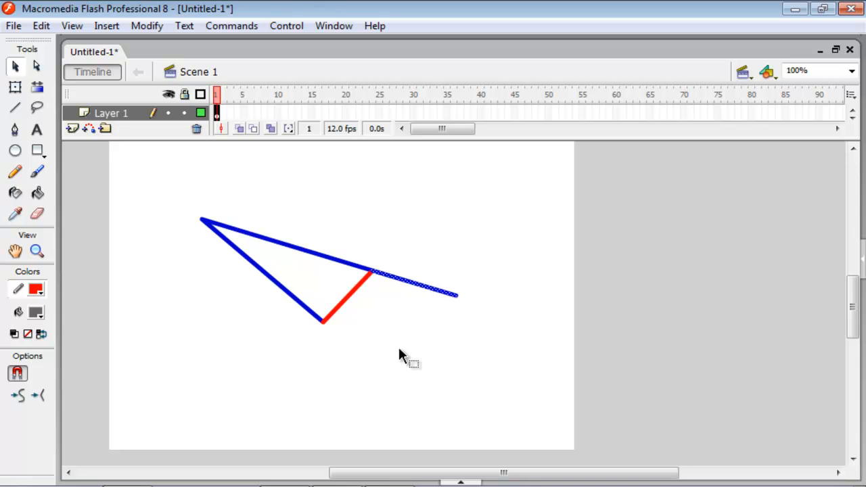
key(Delete)
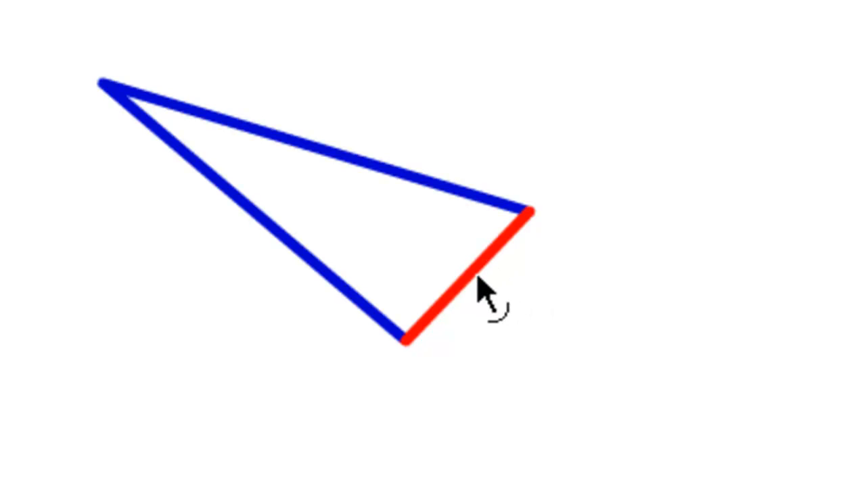
Step: Bend the triangle's red side inward into a curve and fill the enclosed shape with olive green using the Paint Bucket
drag(478, 278, 429, 253)
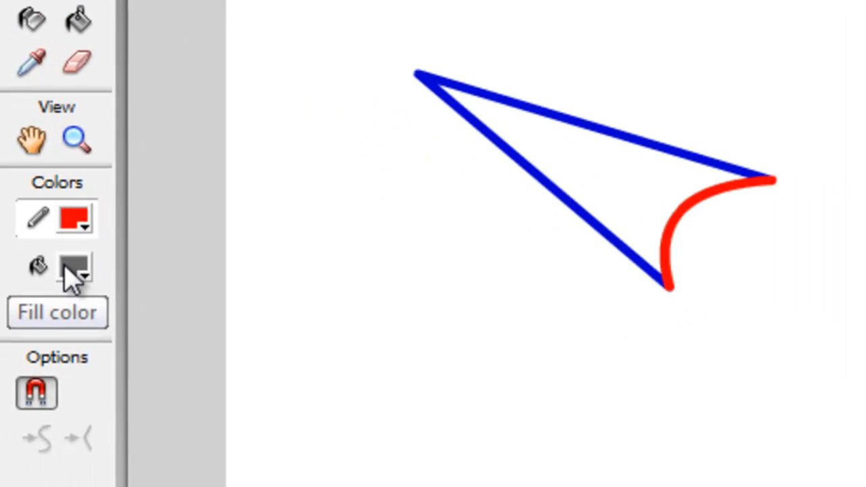
click(68, 269)
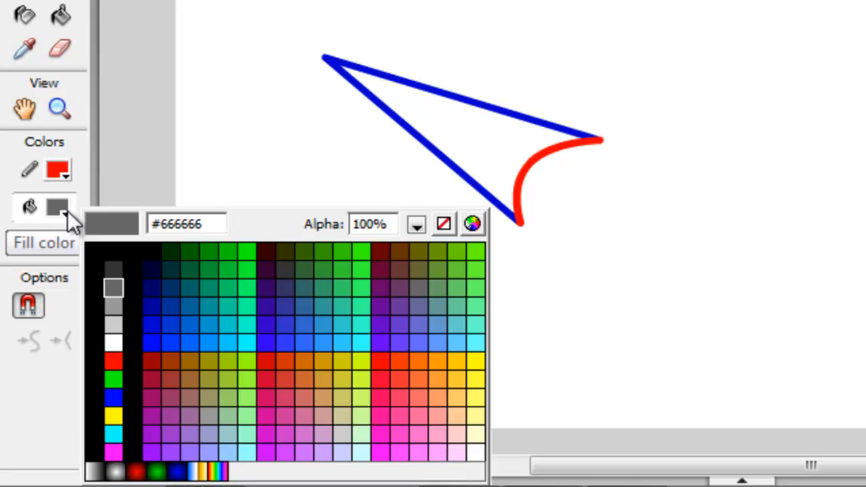
click(228, 360)
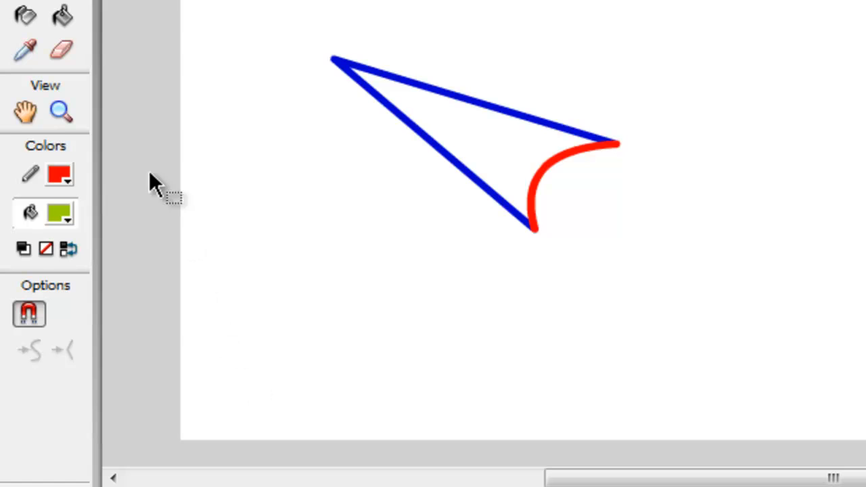
click(76, 24)
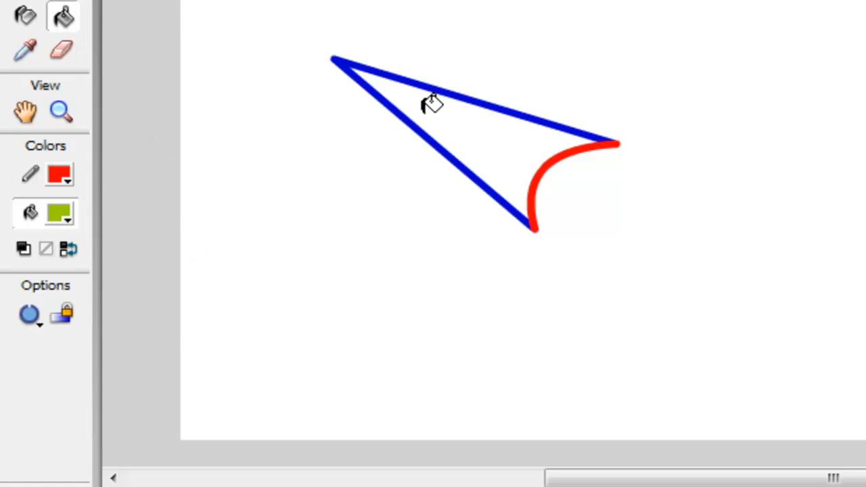
click(473, 112)
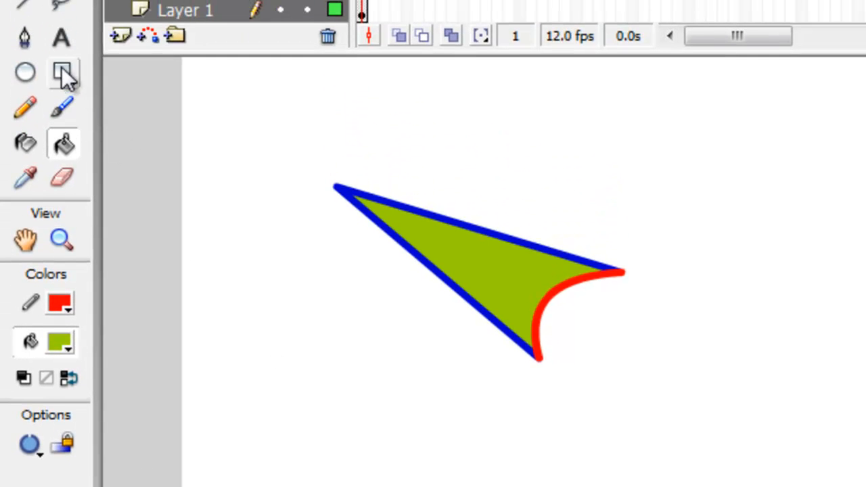
Step: Draw a small upright rectangle with a red outline and olive green fill to the left of the filled triangle
click(64, 71)
drag(246, 207, 331, 312)
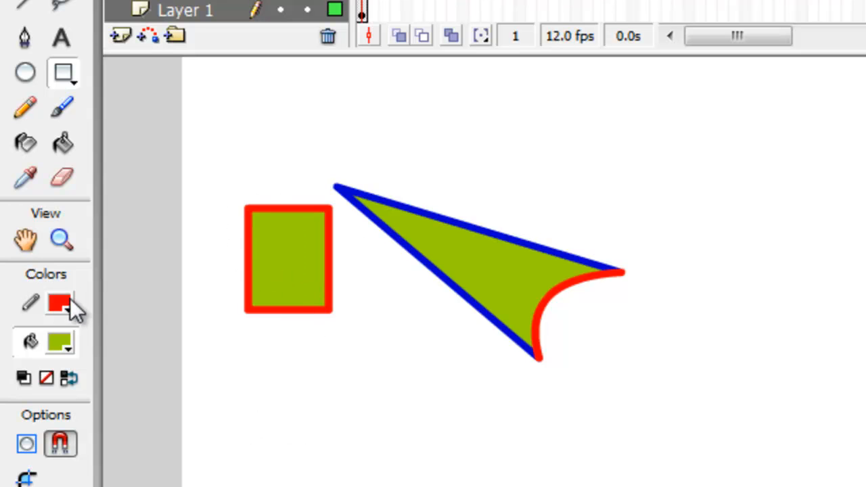
click(32, 305)
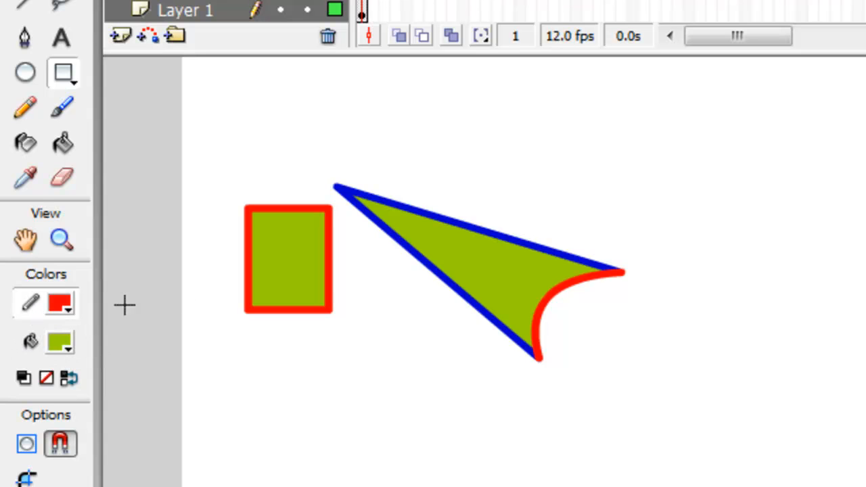
click(30, 337)
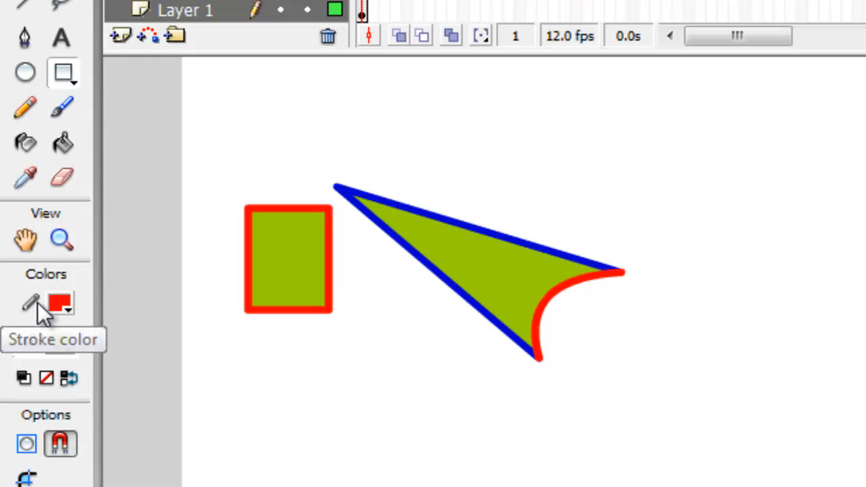
click(37, 302)
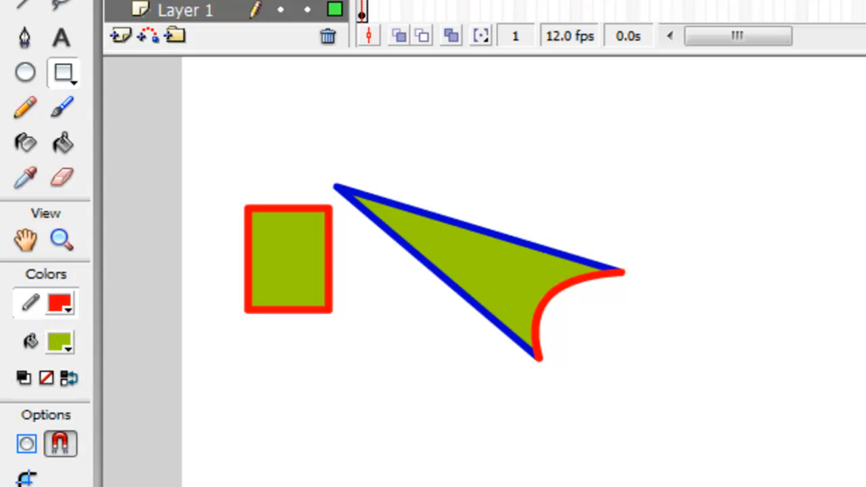
Step: Select the rectangle's outline and fill together, move it over the triangle's lower-left blue edge, and deselect it
key(v)
mouse_move(230, 182)
mouse_down()
mouse_move(300, 338)
mouse_move(332, 357)
mouse_up()
click(343, 287)
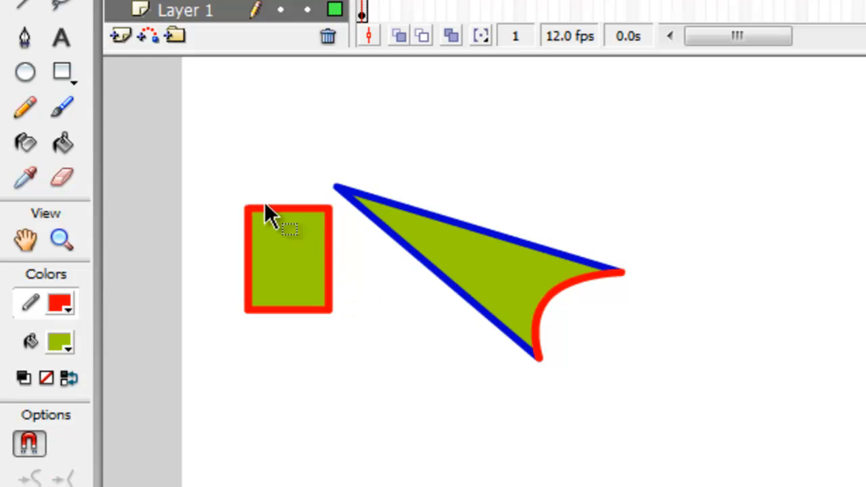
drag(228, 188, 335, 332)
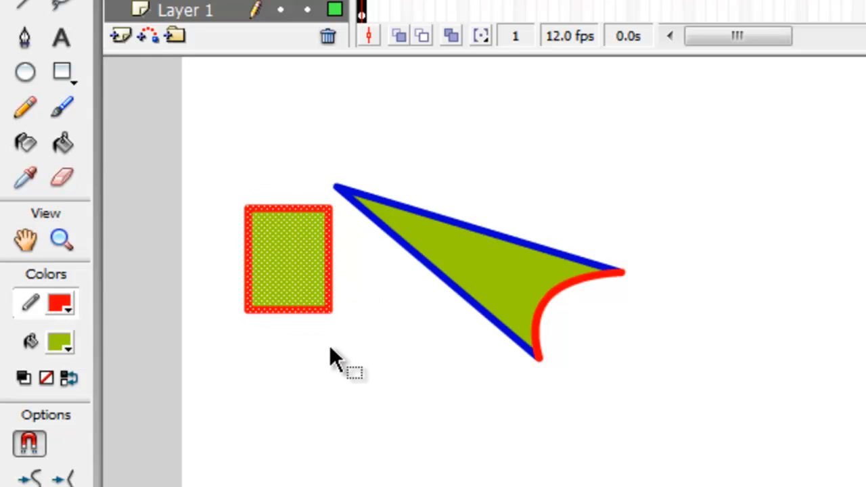
drag(282, 256, 416, 305)
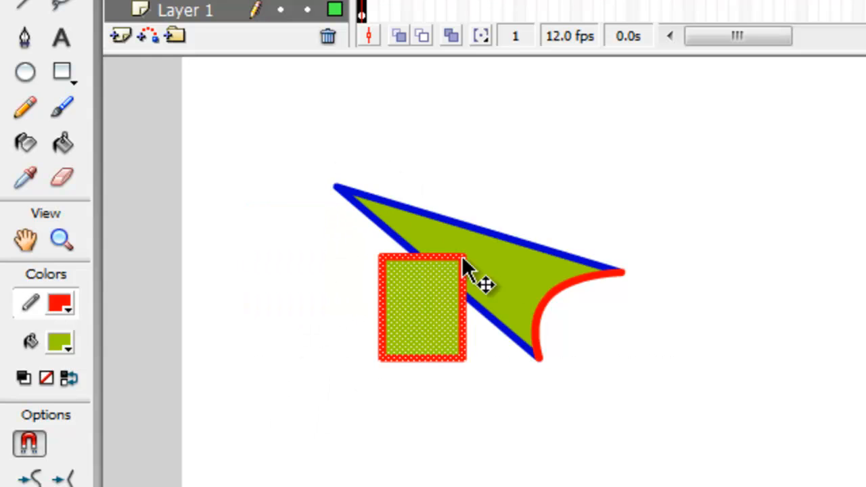
click(530, 190)
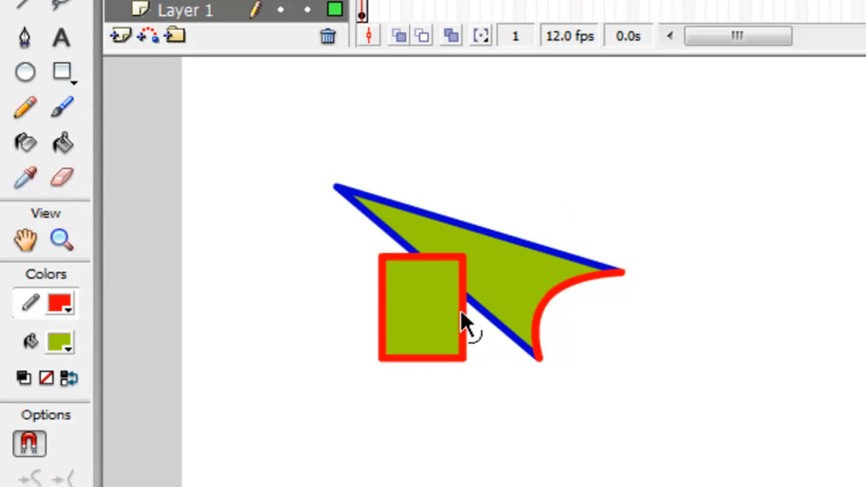
Step: Select the rectangle's split outline segments and fill together and move it down and left, away from the triangle
click(433, 257)
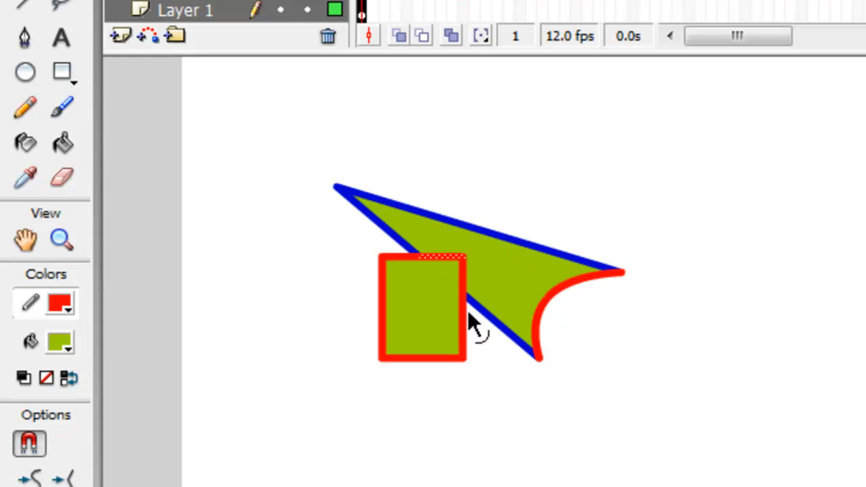
click(461, 275)
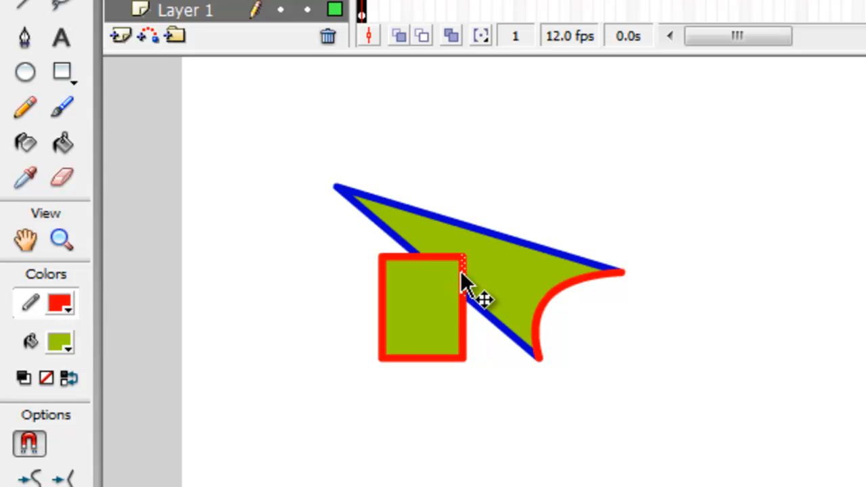
shift+click(441, 259)
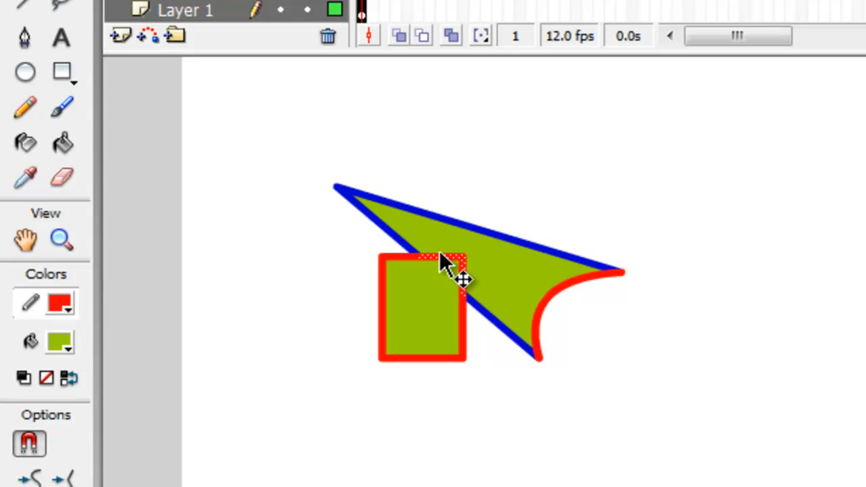
double_click(436, 296)
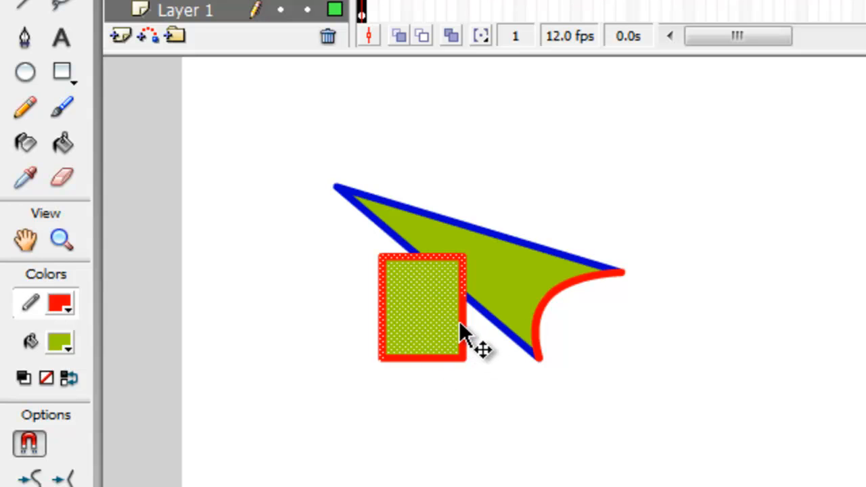
shift+click(439, 350)
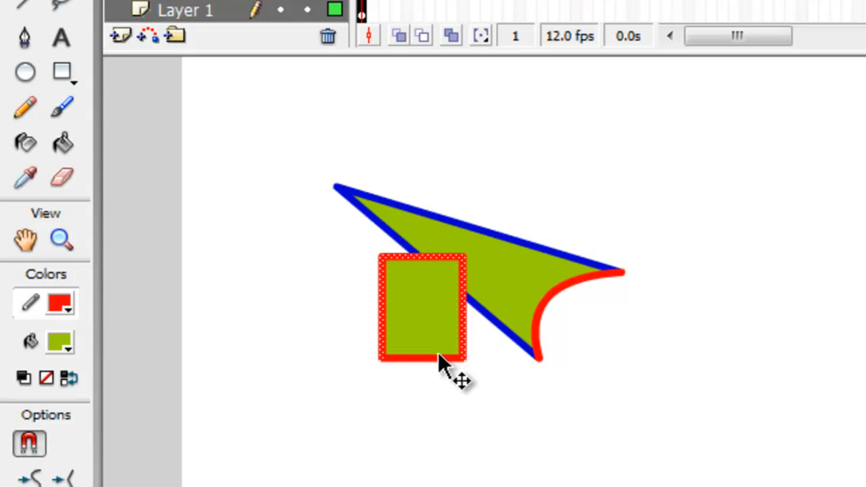
shift+click(439, 326)
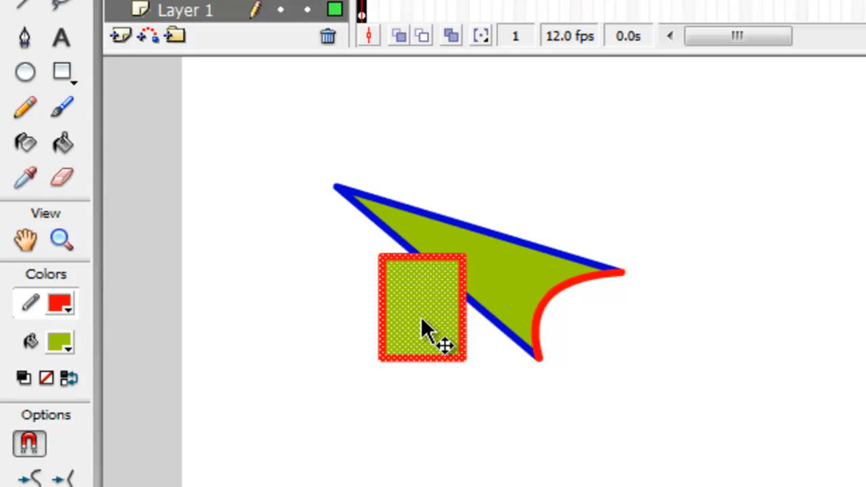
drag(420, 317, 376, 380)
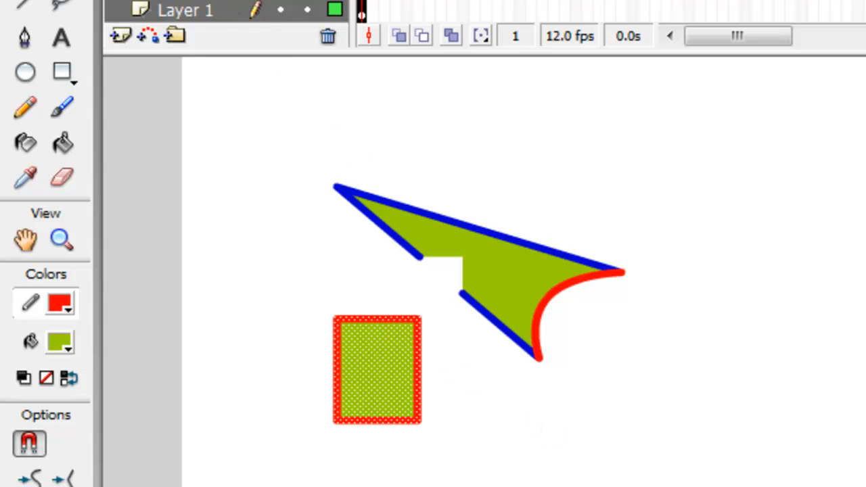
Step: Undo the rectangle's moves and selections until it is back to the left of the intact triangle and deselected
click(54, 23)
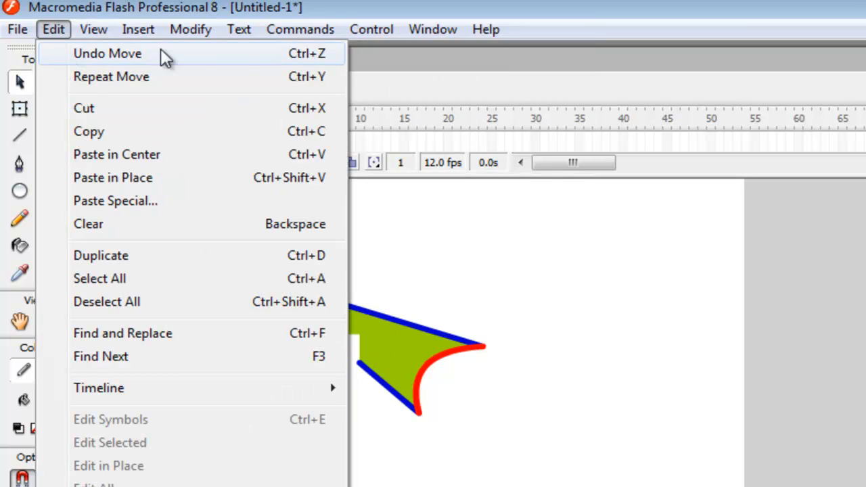
click(302, 55)
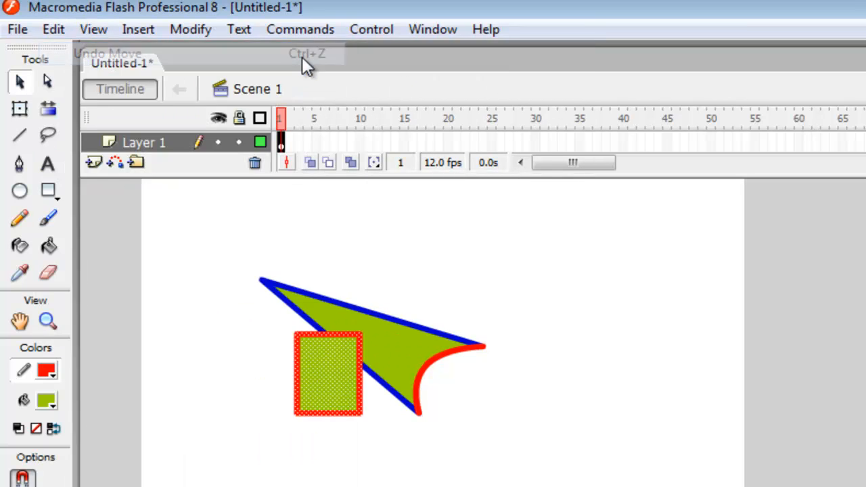
click(571, 278)
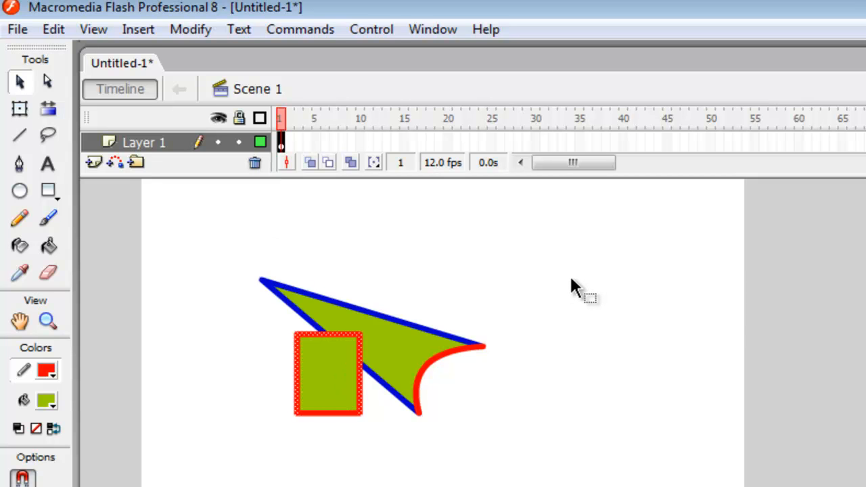
key(ctrl+z)
key(ctrl+z)
key(ctrl+z)
key(ctrl+z)
key(ctrl+z)
key(ctrl+z)
key(ctrl+z)
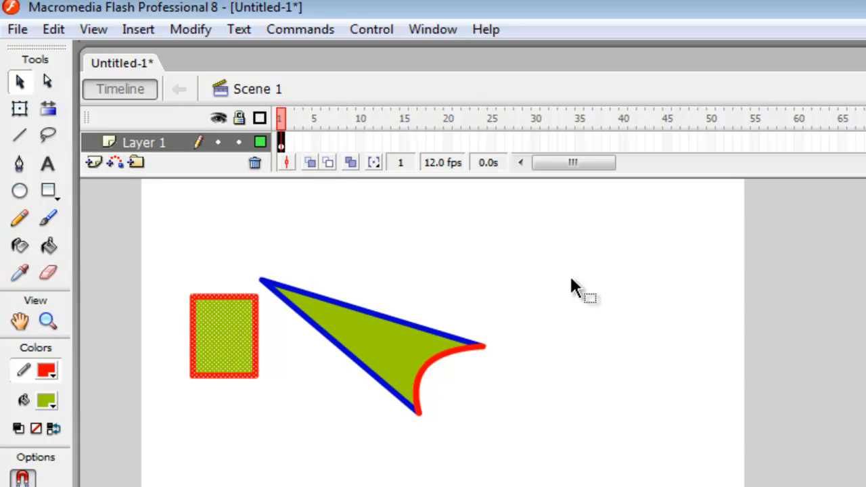
key(ctrl+z)
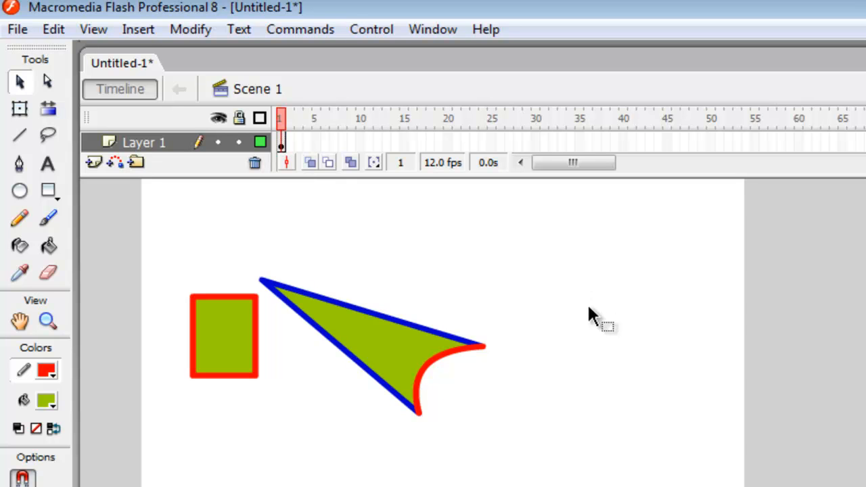
Step: Select the triangle's blue edges, red curve and fill together and move it farther right, away from the rectangle
click(303, 321)
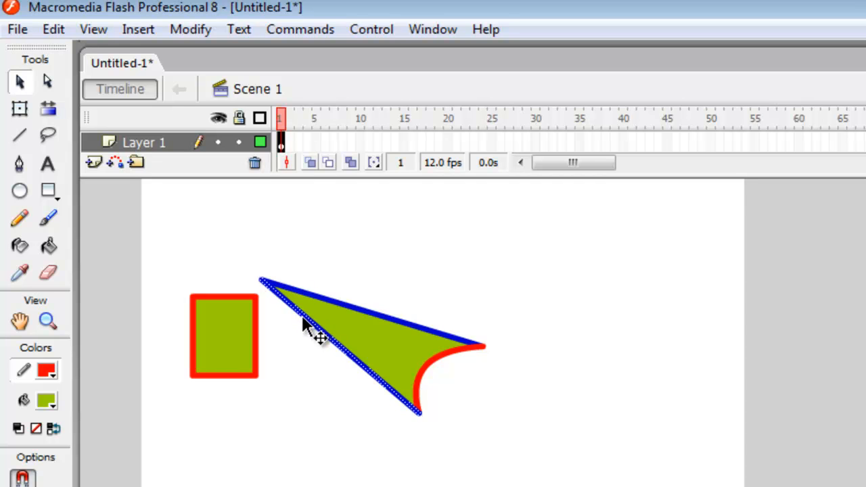
shift+click(331, 307)
shift+click(352, 337)
shift+click(426, 369)
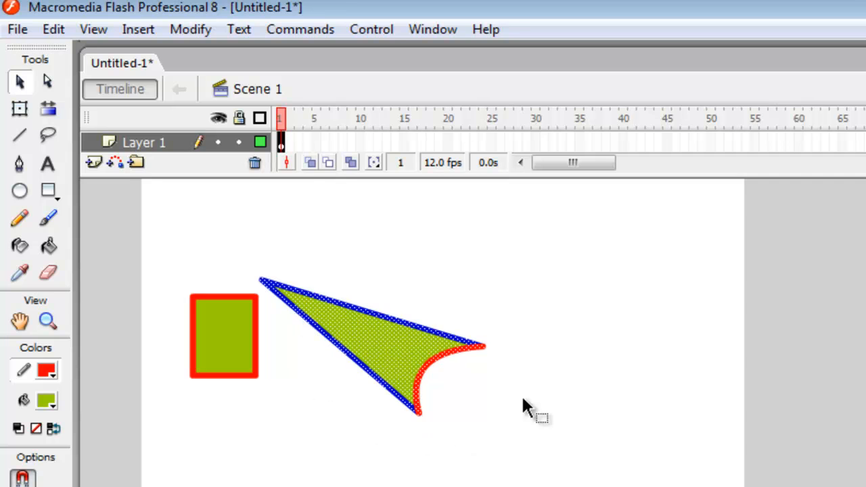
drag(392, 355, 478, 349)
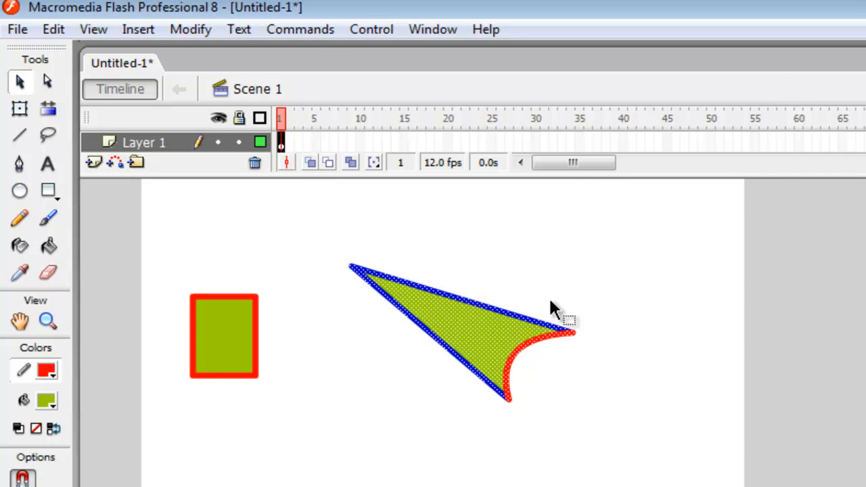
Step: Convert the selected triangle to a Graphic symbol named Segitiga
key(F8)
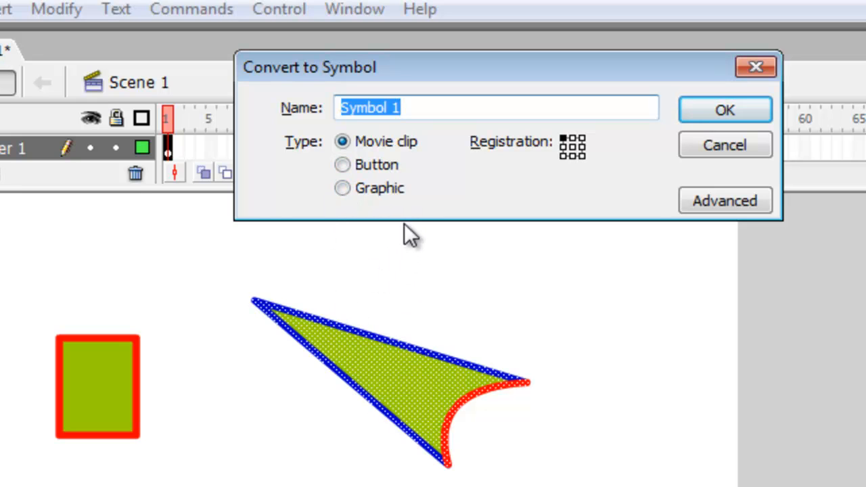
click(369, 192)
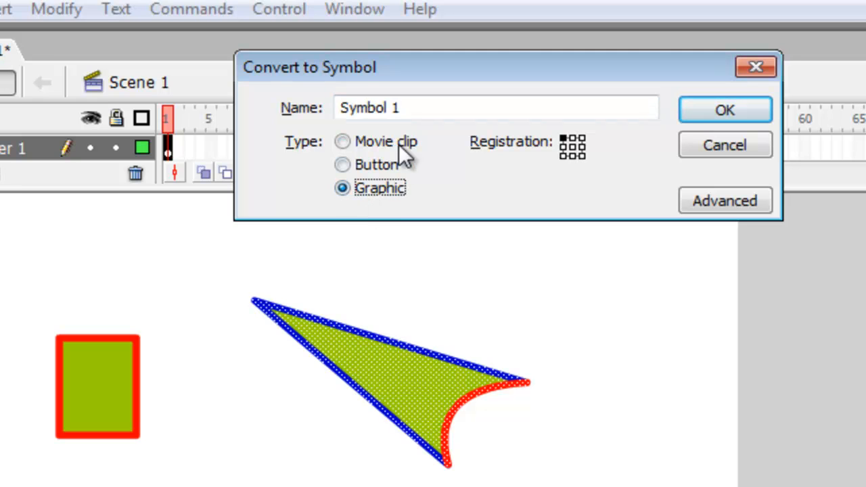
drag(409, 107, 287, 82)
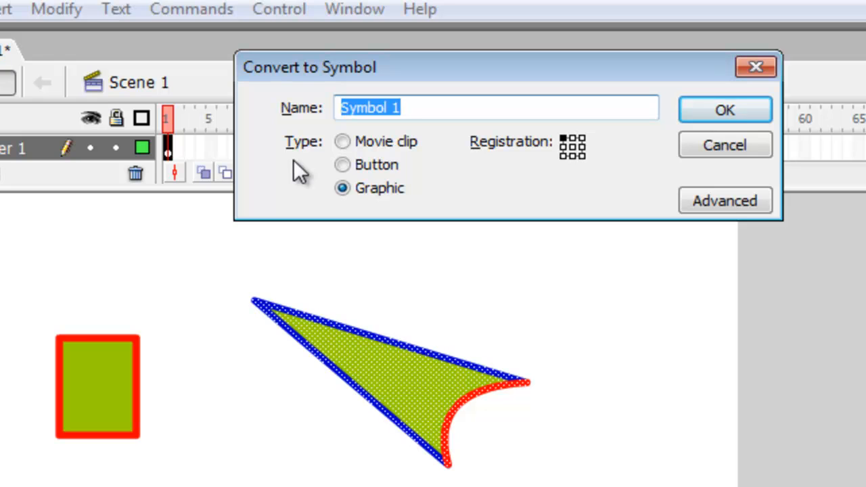
text(SEGI)
key(BackSpace)
key(BackSpace)
key(BackSpace)
text(egitiga)
key(Return)
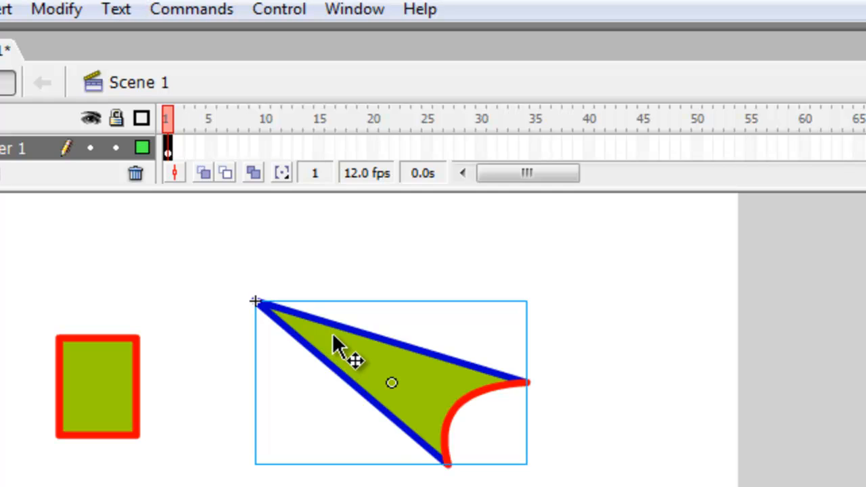
Step: Move the triangle symbol down and across the rectangle, and back off to the rectangle's right
drag(332, 333, 313, 406)
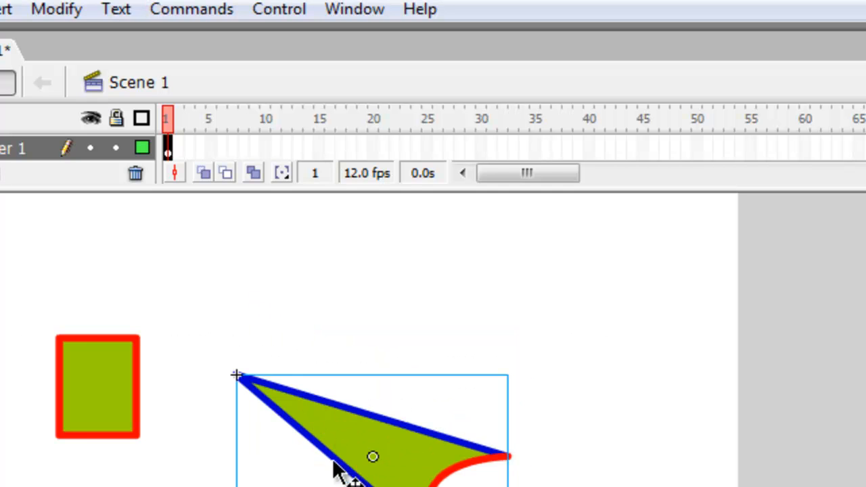
drag(342, 452, 153, 416)
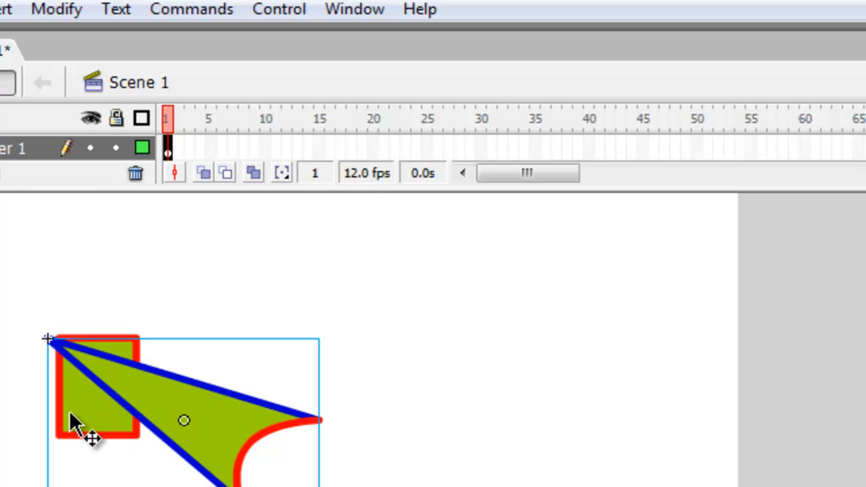
drag(142, 407, 414, 407)
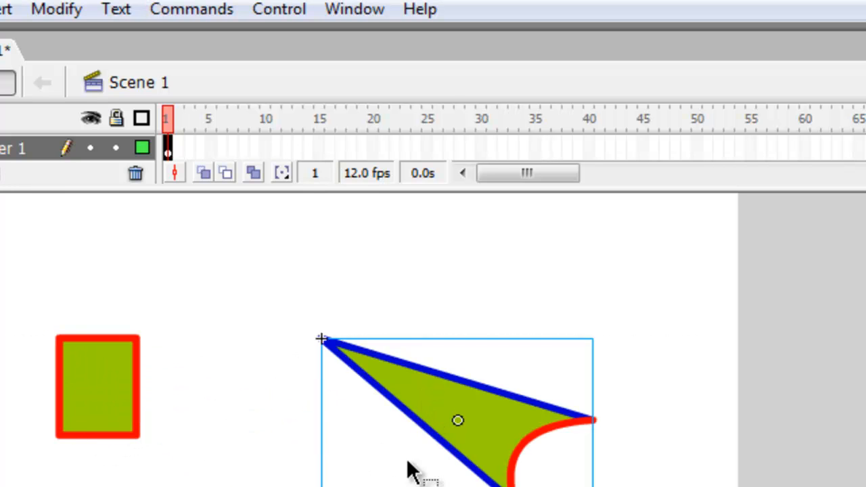
Step: Select the rectangle's outline and fill together and move it under the lower-left edge of the triangle symbol
key(Escape)
drag(37, 313, 189, 482)
drag(101, 406, 410, 444)
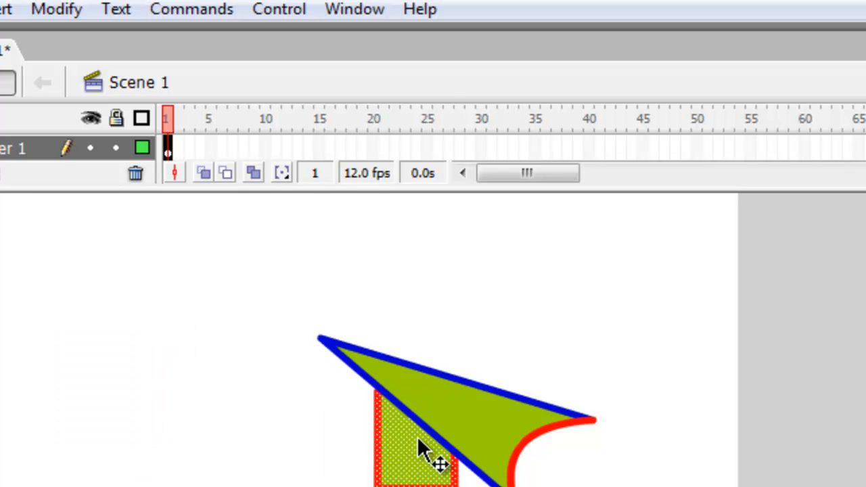
Step: Move the triangle symbol up and right off the rectangle, place it to the rectangle's left, and deselect it
click(446, 399)
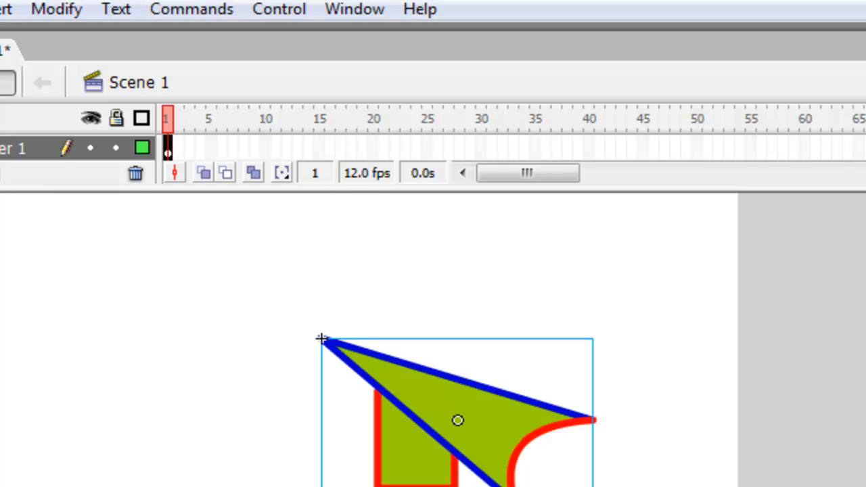
key(Escape)
drag(508, 450, 572, 388)
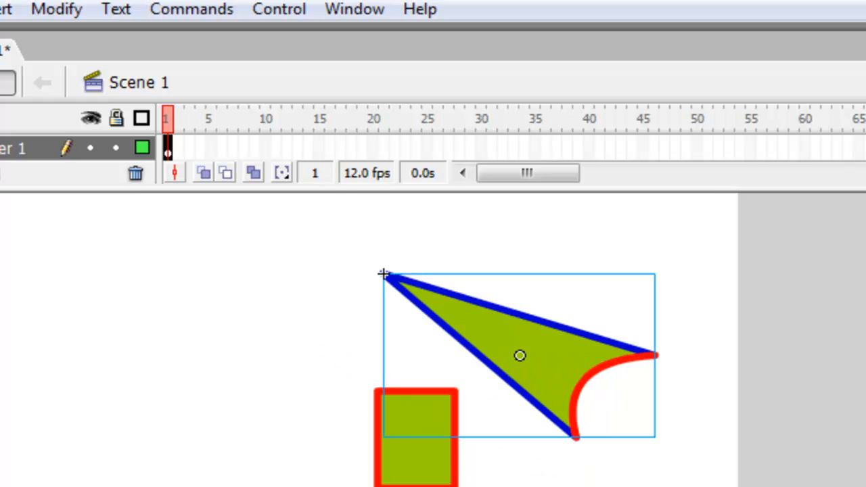
key(Escape)
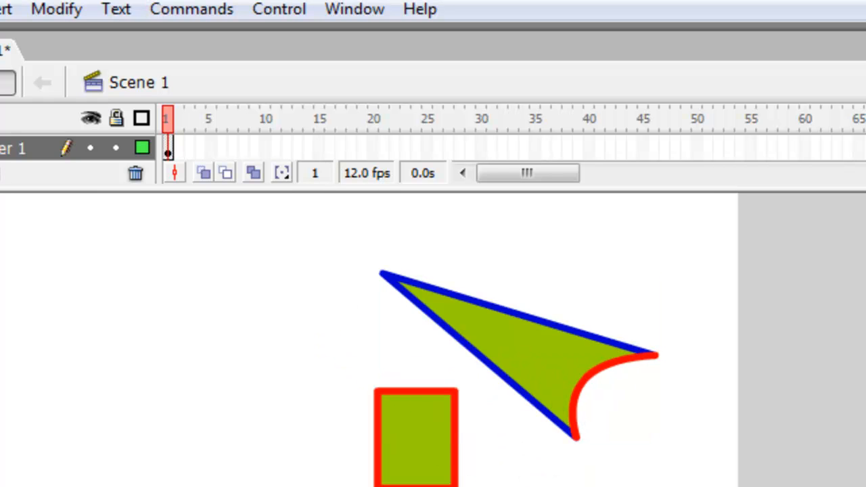
drag(497, 346, 134, 333)
key(Escape)
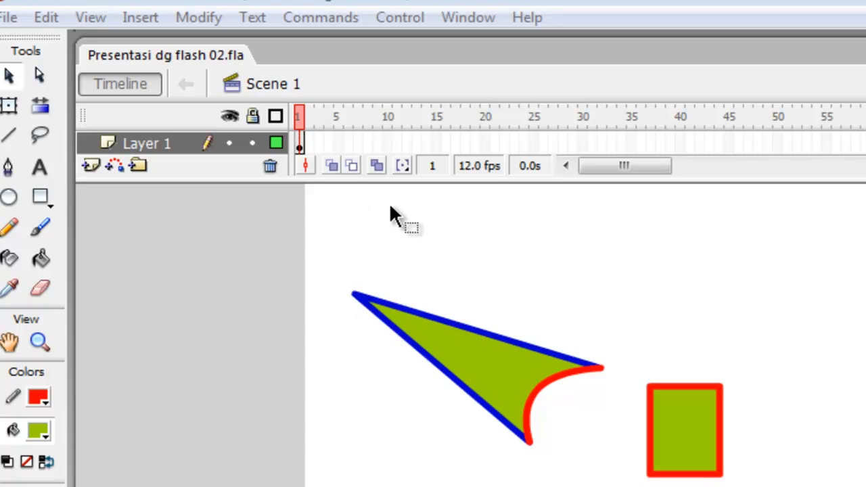
Step: Add a new layer above Layer 1 and enlarge the layer list to show both layers
click(91, 165)
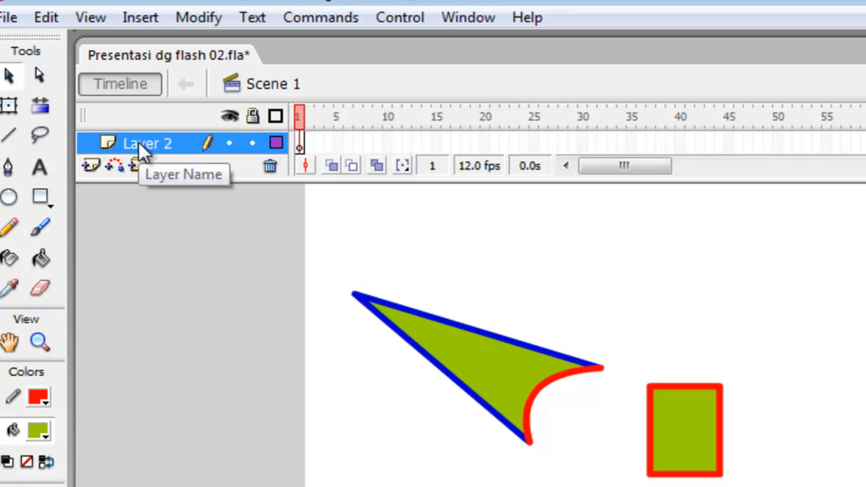
drag(164, 177, 159, 212)
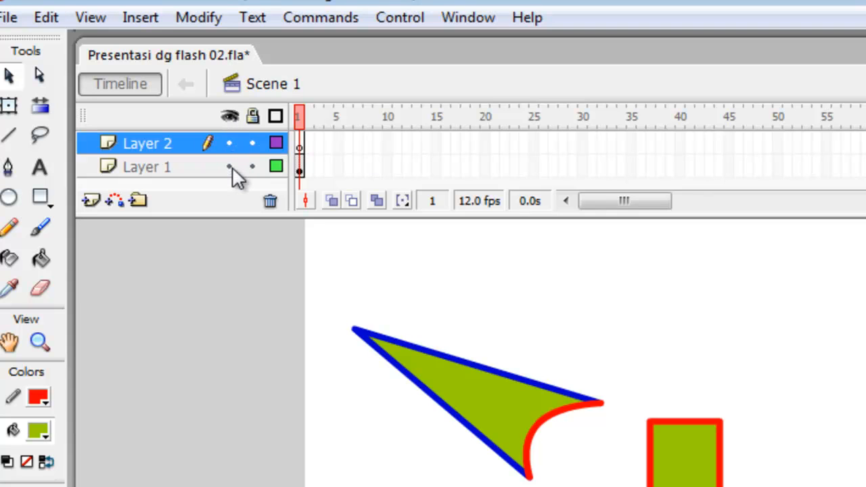
Step: Hide and re-show Layer 1, and try to select its shapes with the layer locked
click(230, 167)
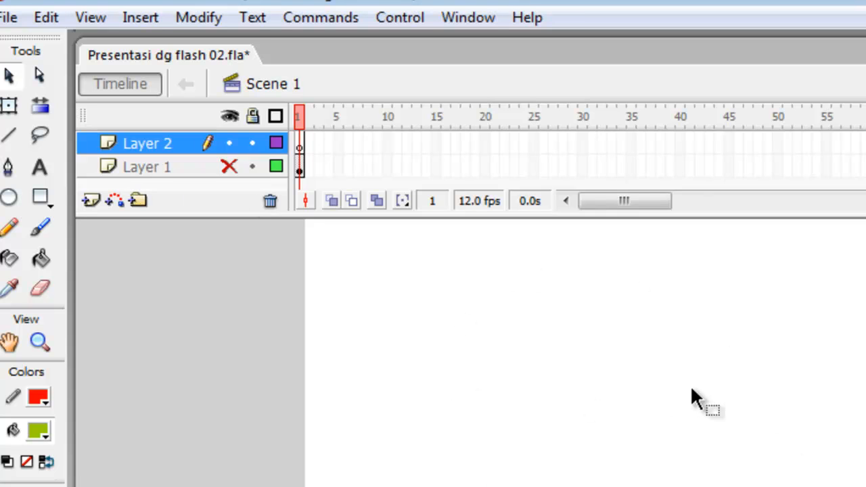
click(229, 167)
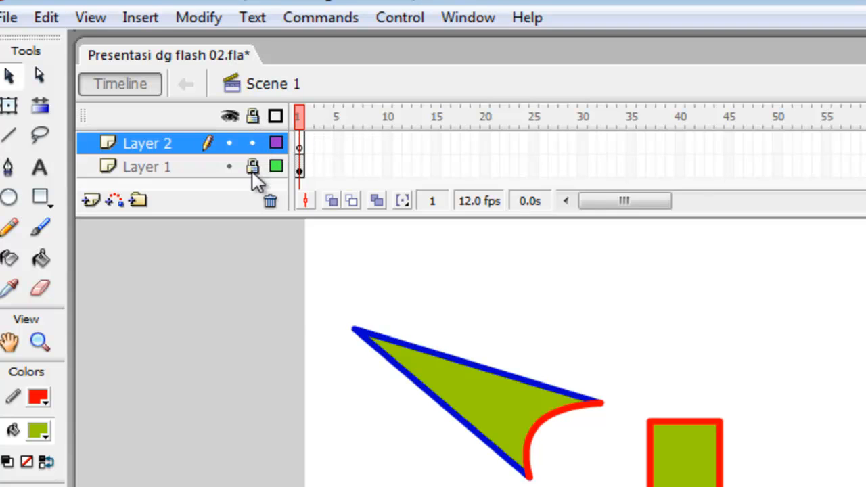
drag(494, 315, 740, 486)
drag(662, 353, 741, 486)
drag(669, 389, 708, 462)
drag(636, 402, 704, 465)
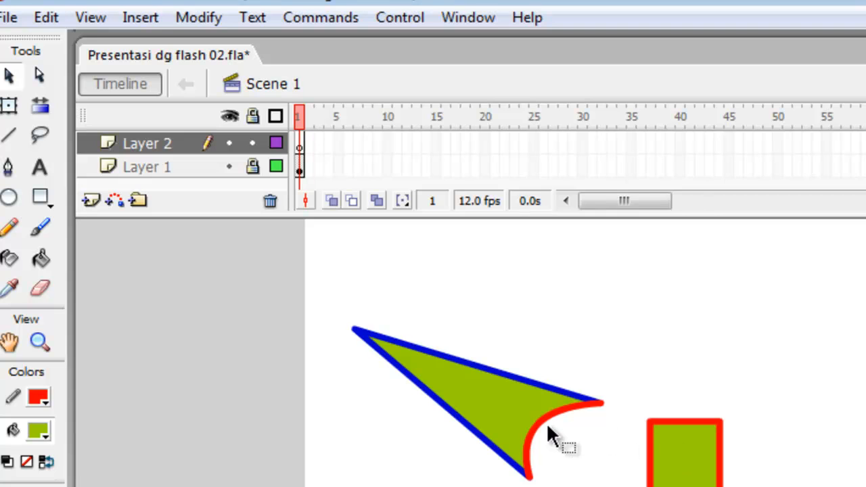
Step: Unlock Layer 1 and move the whole rectangle up and slightly right, beside the triangle's red curve
click(254, 168)
drag(621, 378, 712, 393)
click(669, 449)
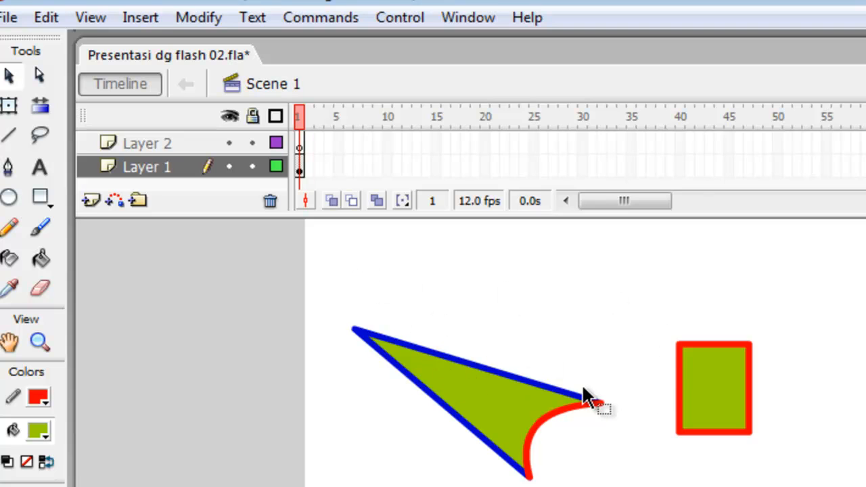
Step: Display Layer 1's shapes as outlines only and switch them back to full display
click(276, 167)
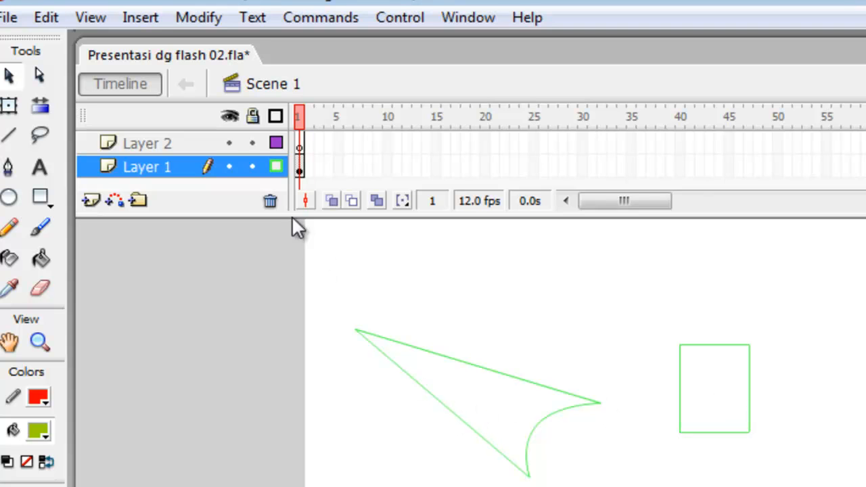
click(276, 167)
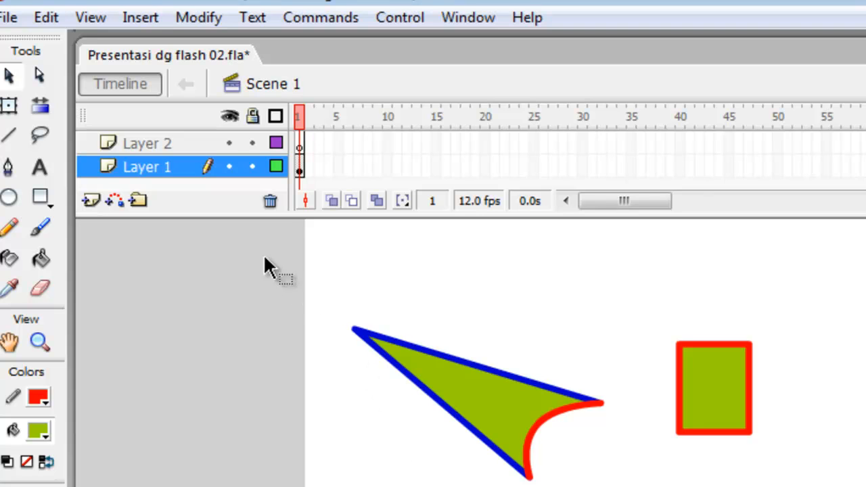
Step: Lock Layer 1 and draw a flat green ellipse with a red outline on Layer 2, above the triangle
click(146, 146)
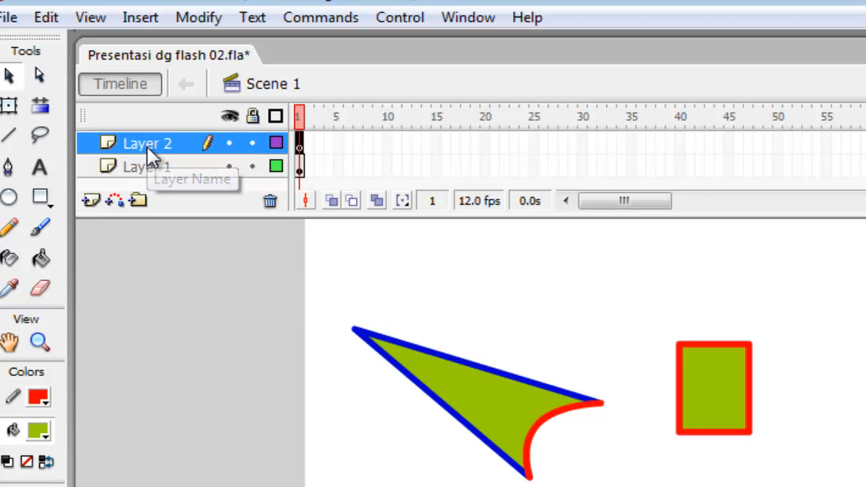
click(253, 167)
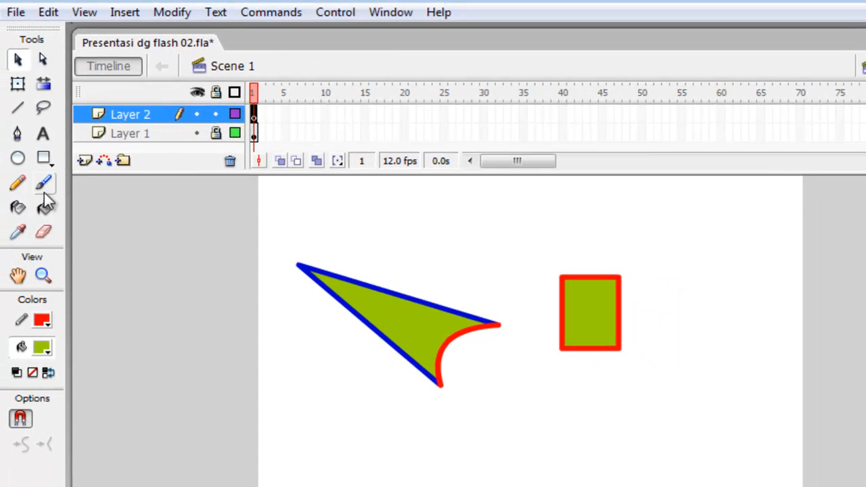
click(17, 158)
drag(423, 222, 533, 261)
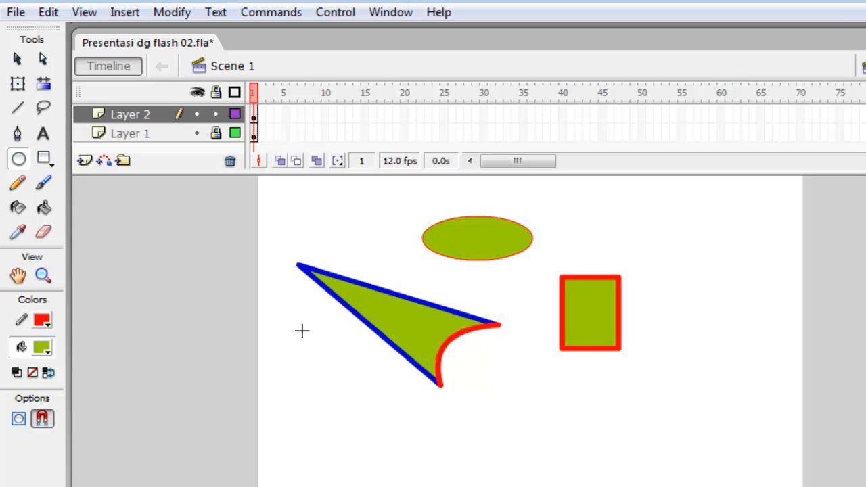
Step: Copy the whole ellipse, paste it in place, and move the copy straight down over the triangle's curved end
click(18, 60)
drag(403, 204, 546, 274)
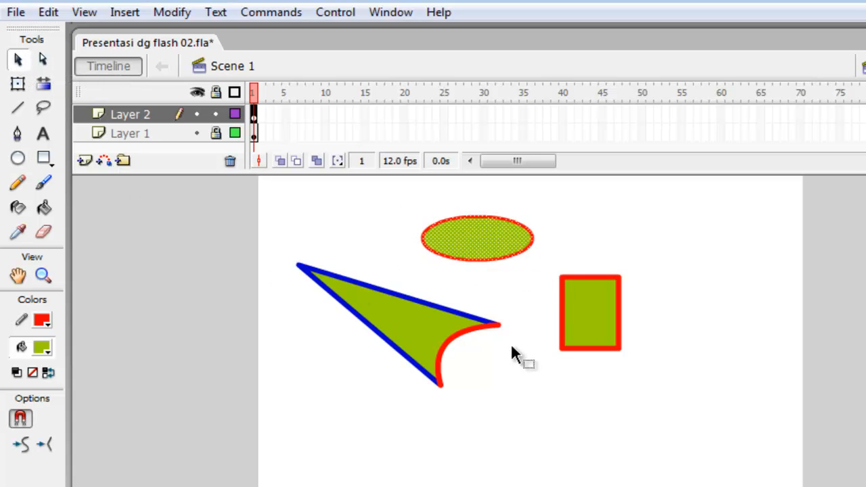
right_click(467, 231)
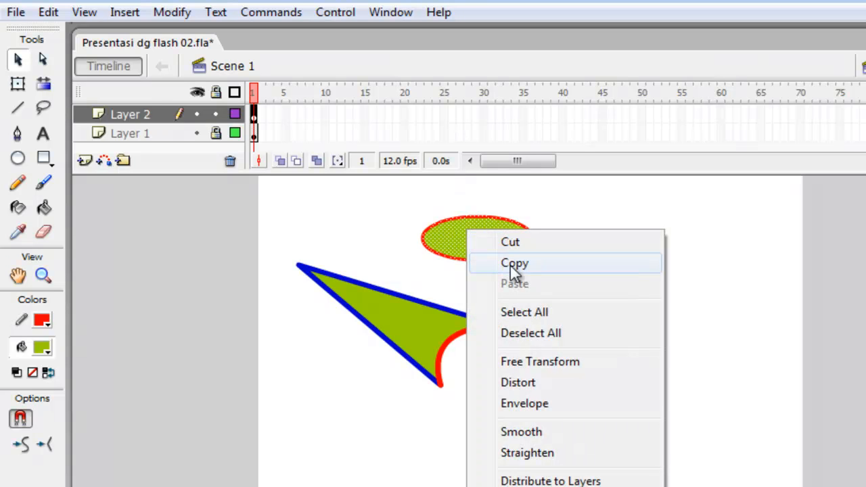
click(514, 264)
click(510, 297)
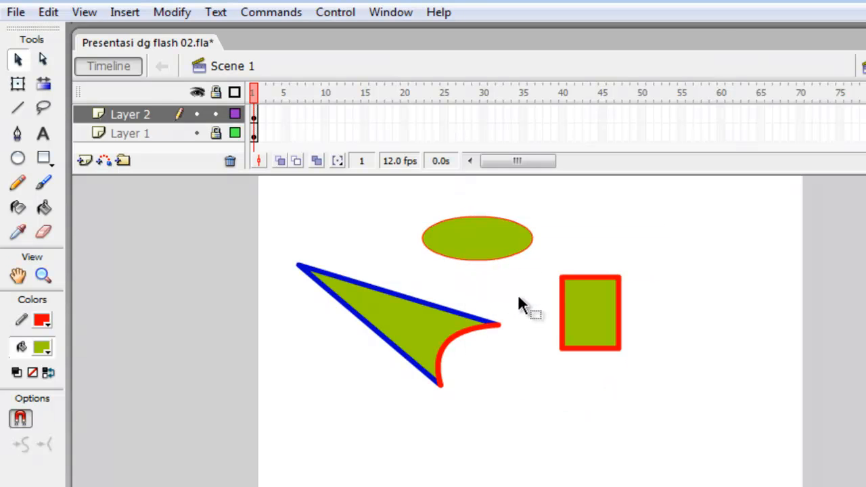
right_click(520, 297)
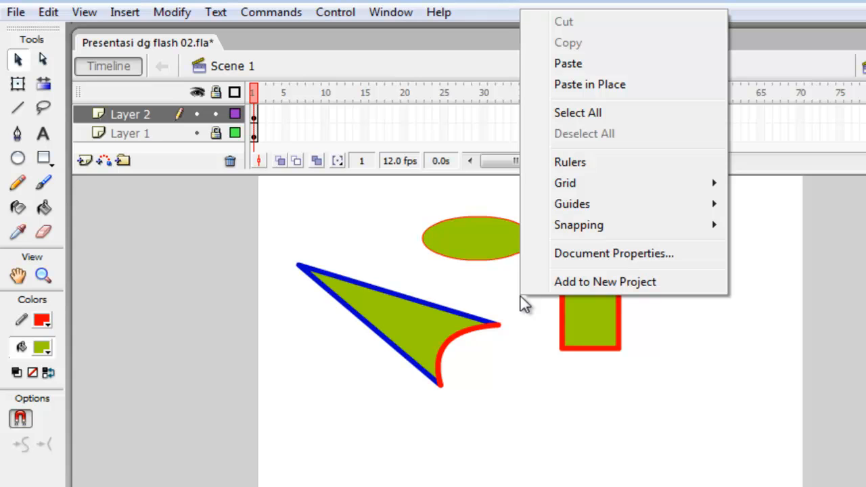
click(583, 84)
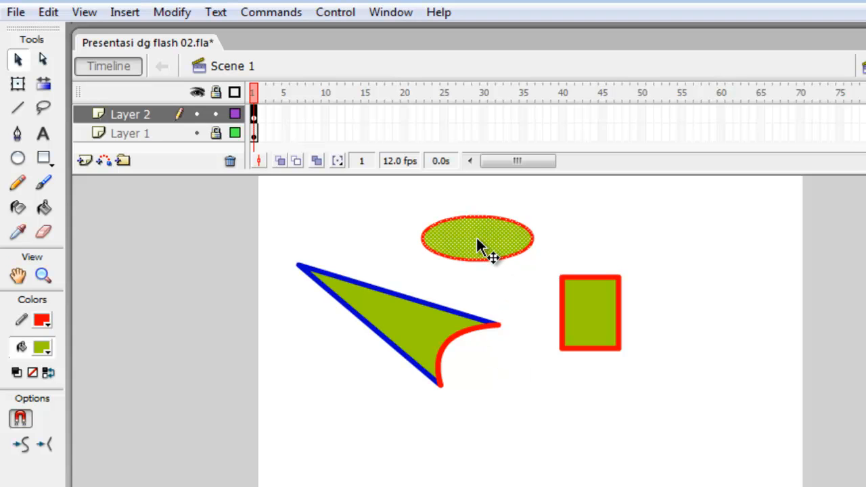
drag(478, 245, 483, 335)
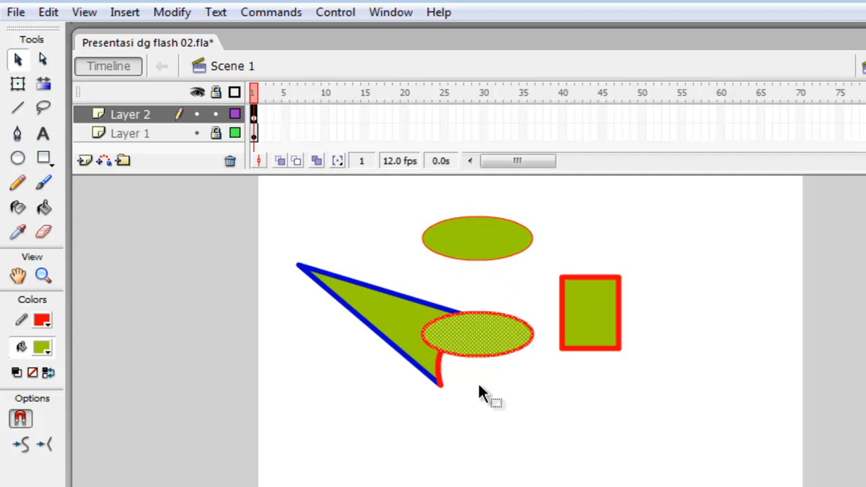
click(472, 409)
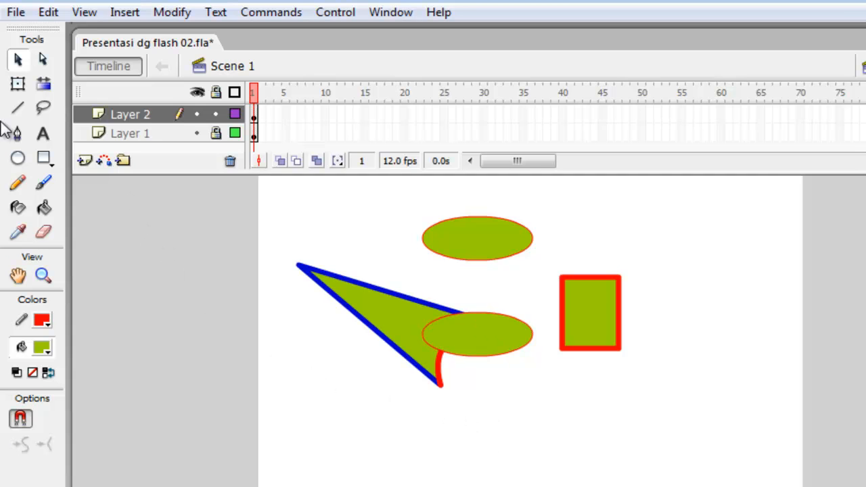
Step: Draw a vertical red line across the rectangle on Layer 2 and move it to the right ends of both ellipses
click(19, 110)
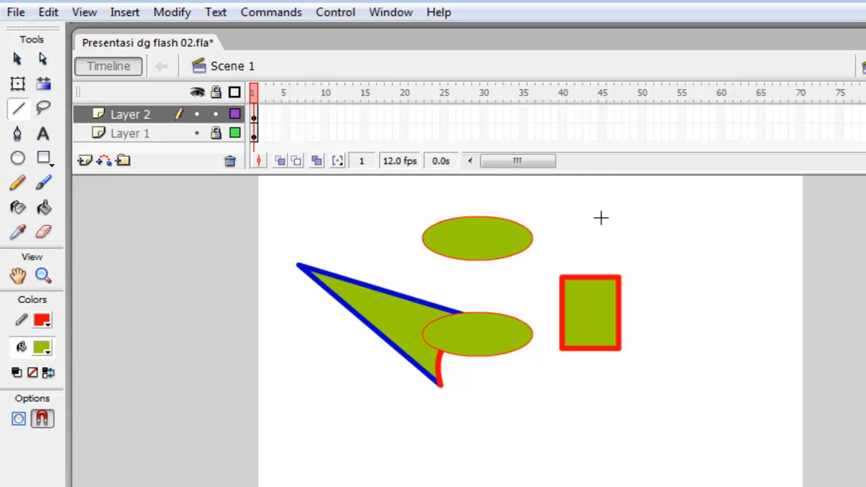
mouse_move(592, 215)
mouse_down()
mouse_move(605, 387)
mouse_move(592, 391)
mouse_up()
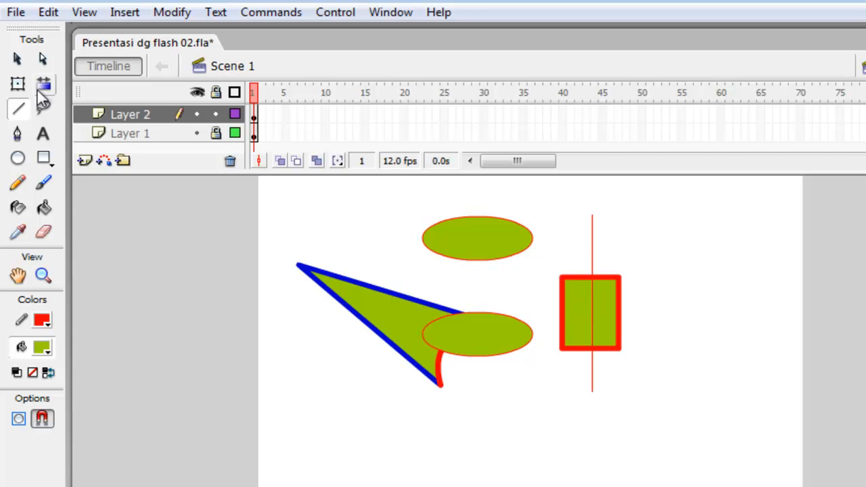
click(17, 60)
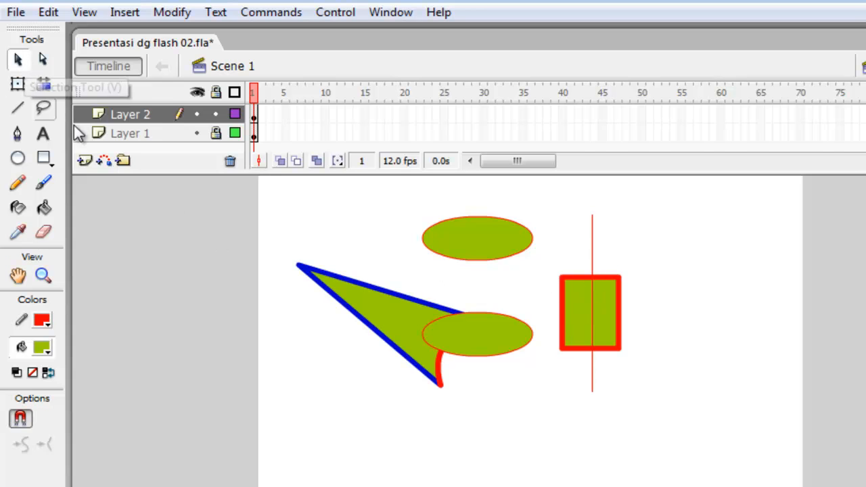
click(593, 219)
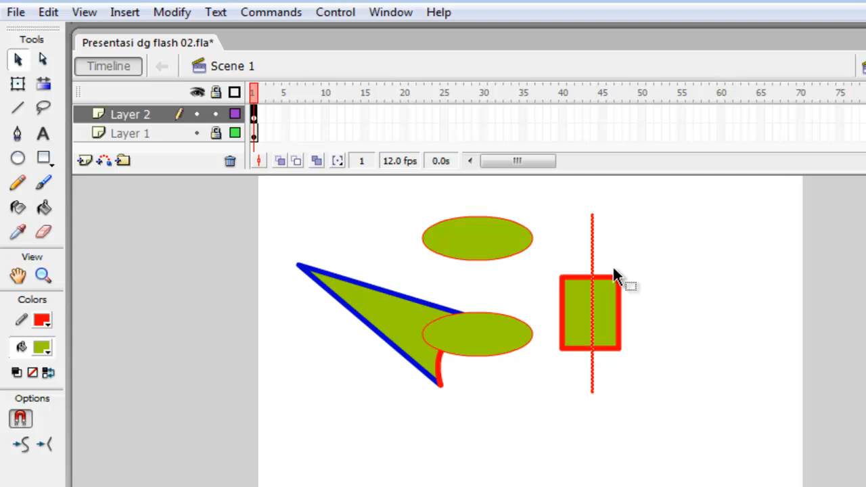
drag(592, 220, 541, 247)
click(593, 225)
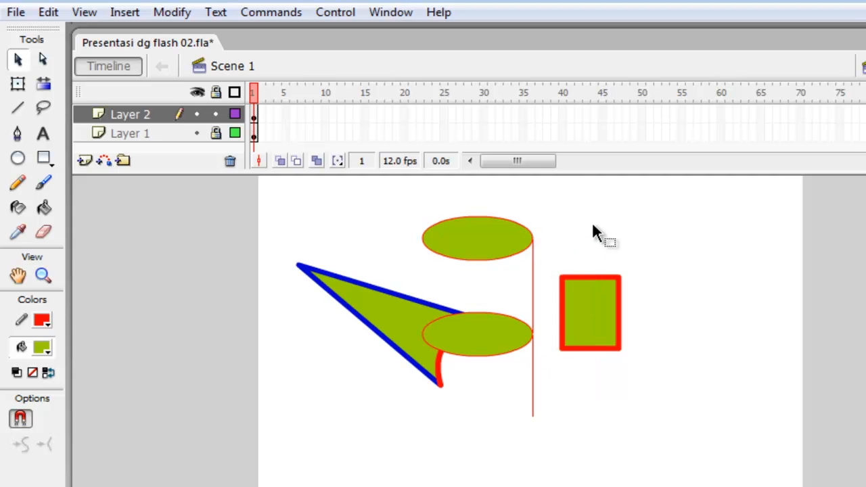
Step: Detach the surplus line segment below the lower ellipse and move it to the left end of the upper ellipse
click(535, 399)
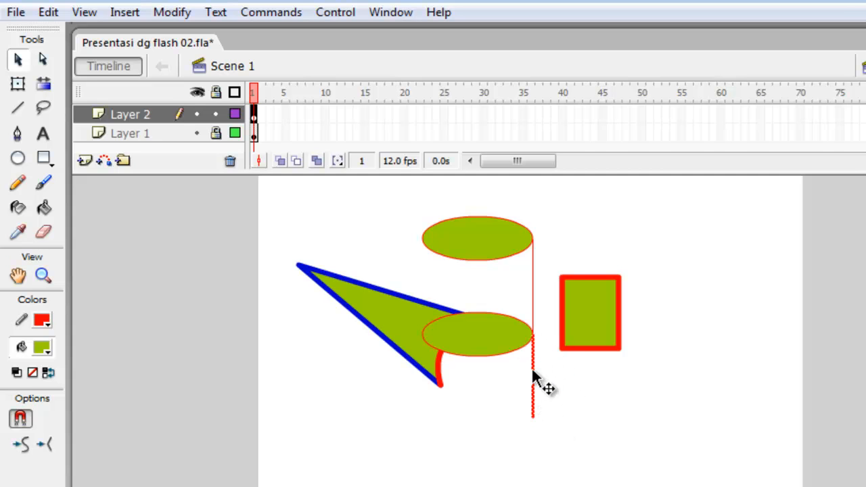
drag(534, 372, 589, 417)
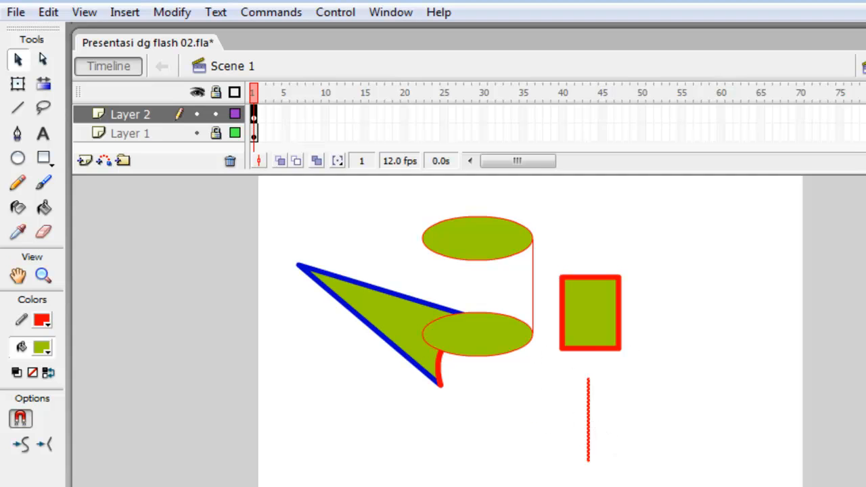
drag(586, 386, 416, 239)
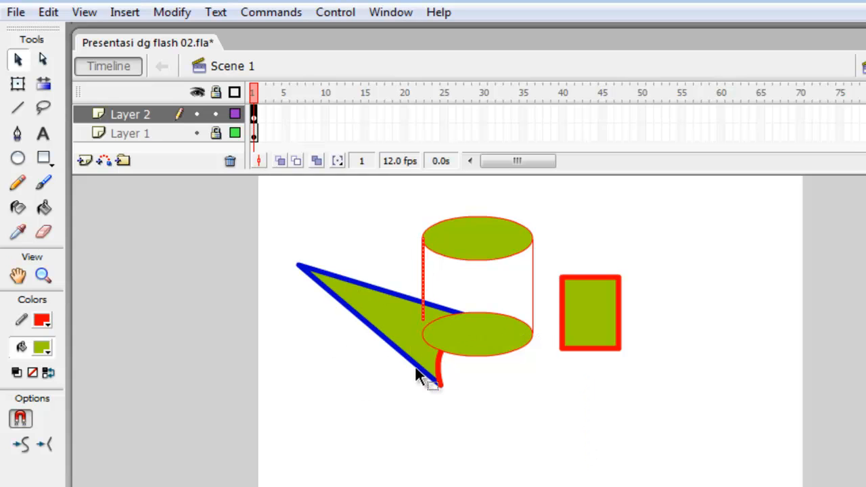
click(377, 404)
Step: Extend the left vertical line down past the lower ellipse and delete the part protruding below it
drag(425, 318, 422, 406)
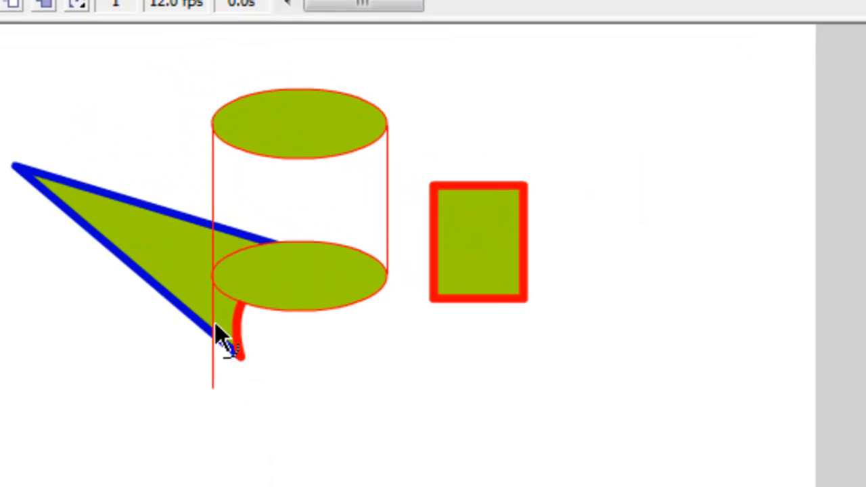
click(401, 366)
key(Delete)
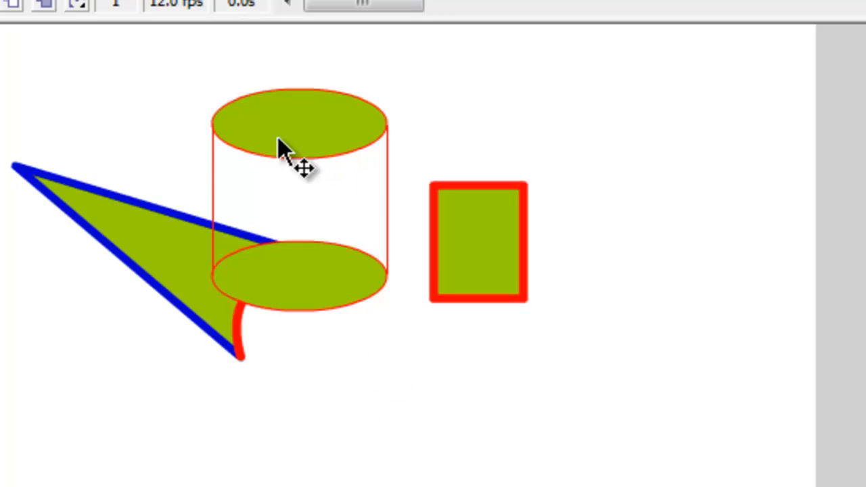
Step: Move the whole cylinder drawing off the triangle to just right of the rectangle
drag(181, 70, 412, 328)
drag(299, 132, 589, 195)
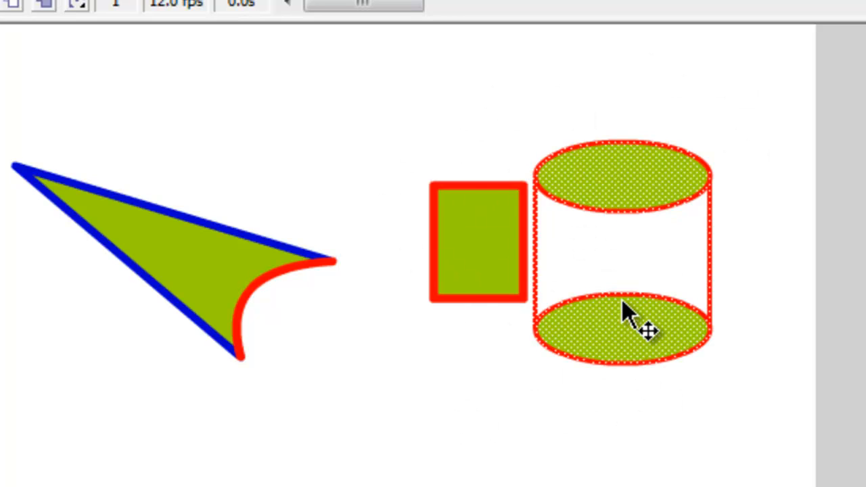
click(625, 277)
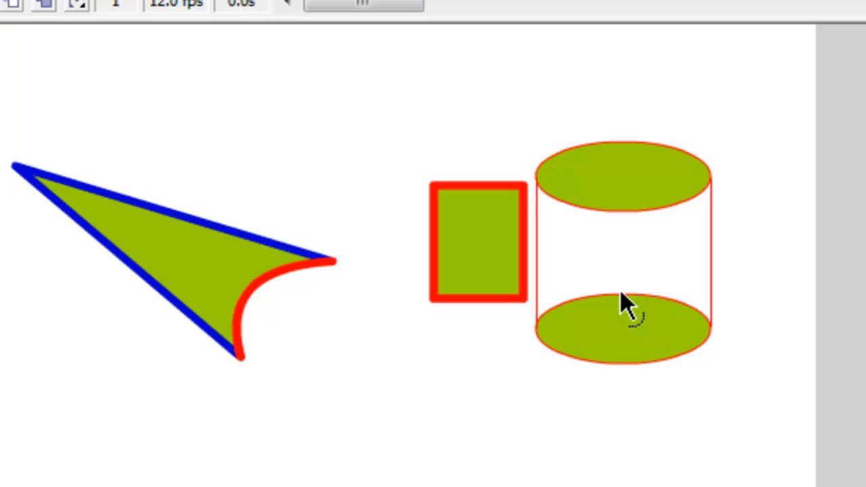
Step: Delete the upper arc of the cylinder's bottom ellipse and fill the empty body with the current green
click(621, 293)
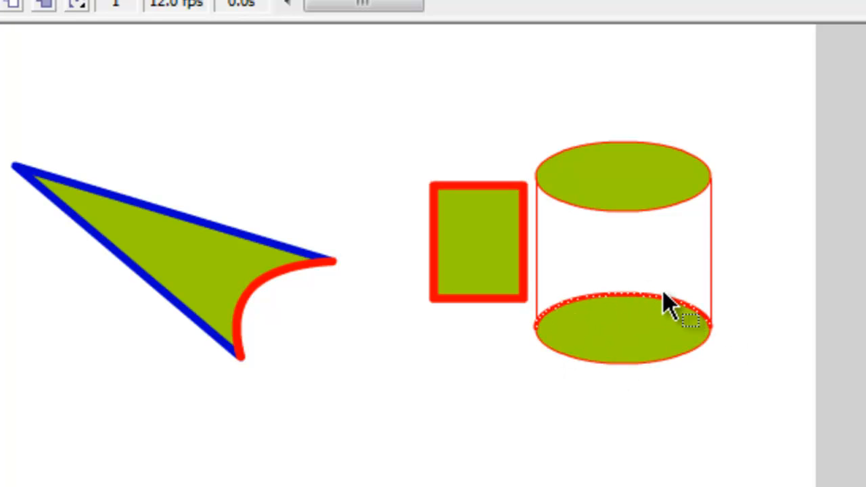
key(Delete)
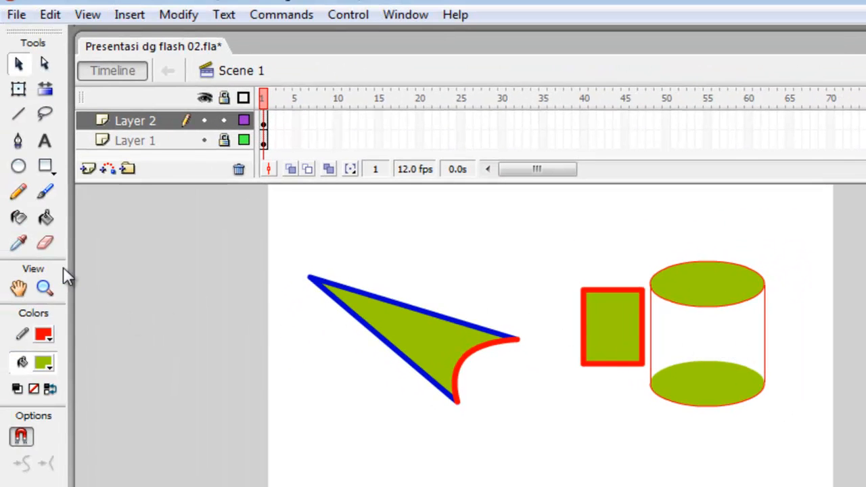
click(52, 216)
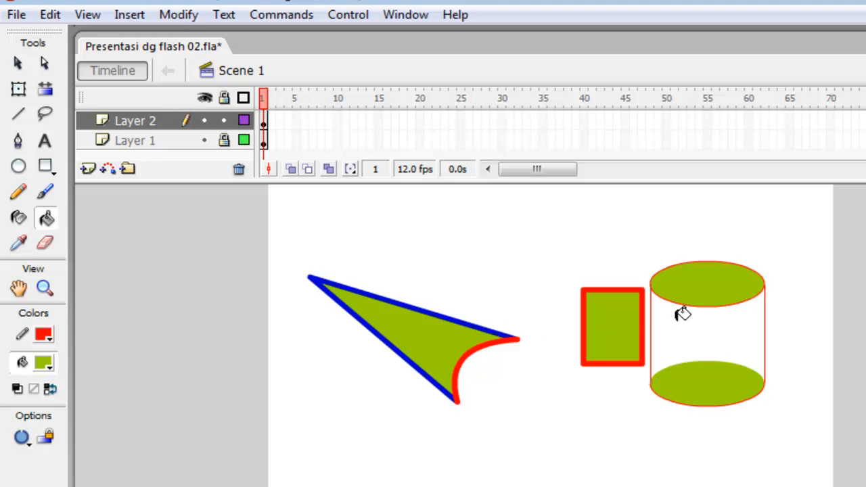
click(701, 316)
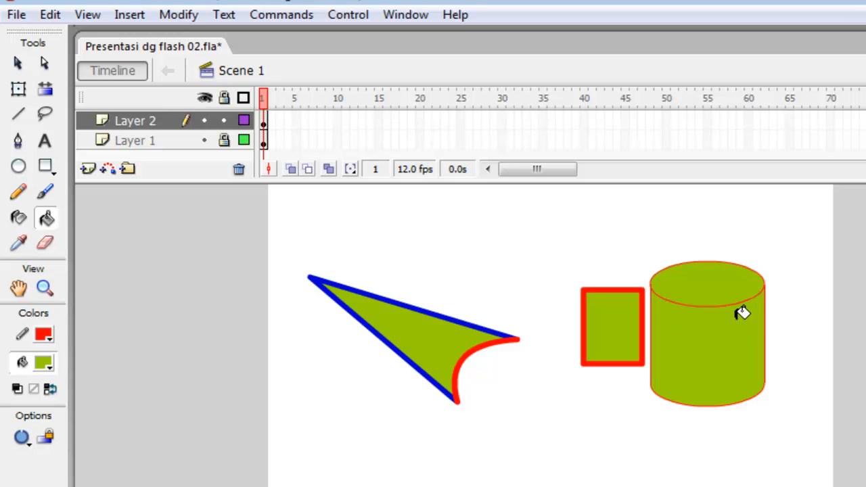
click(17, 63)
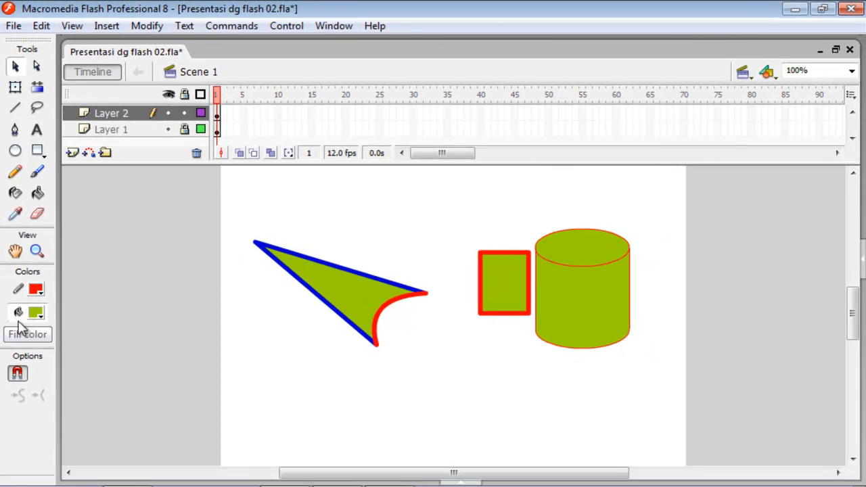
Step: Open the Color Mixer, set the fill type to Linear, and colour the gradient's first stop green #2FEA41
click(862, 262)
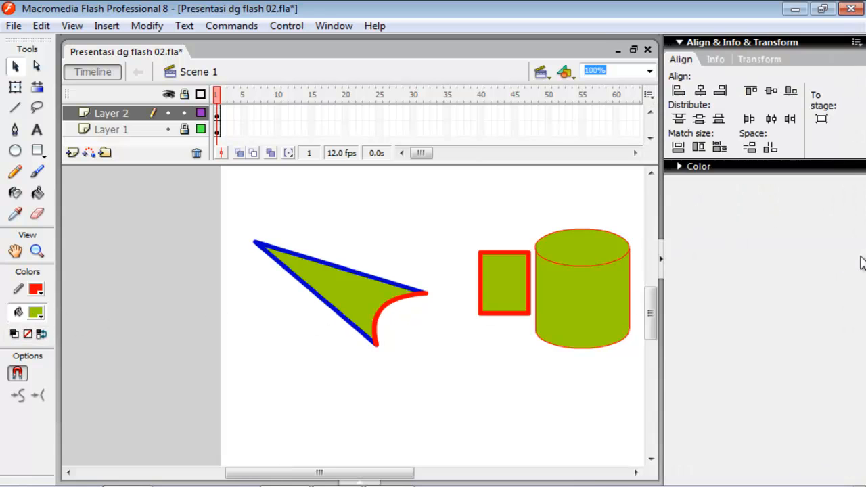
click(701, 167)
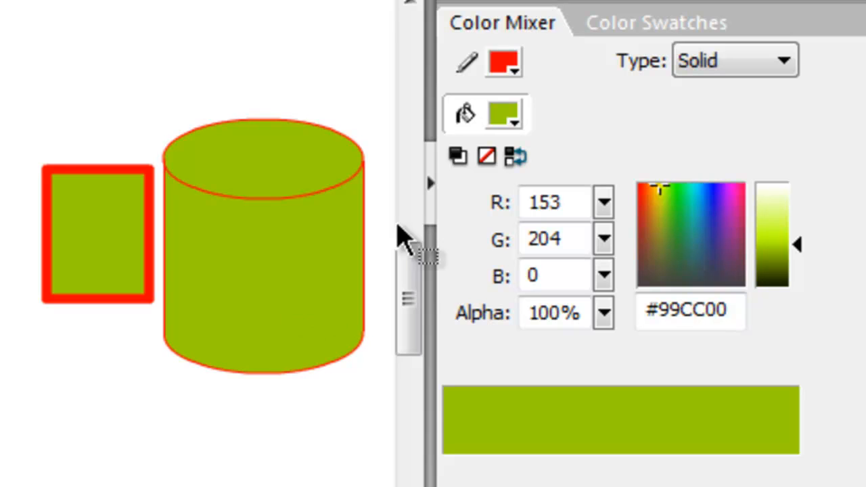
click(782, 64)
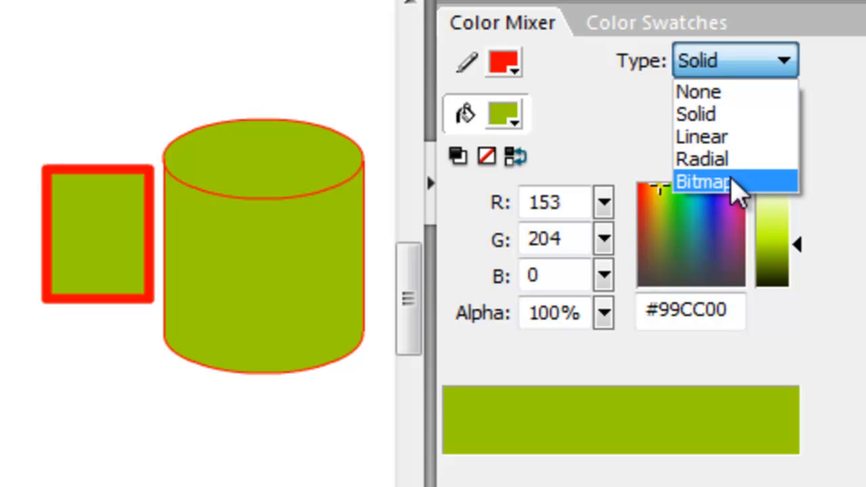
click(730, 145)
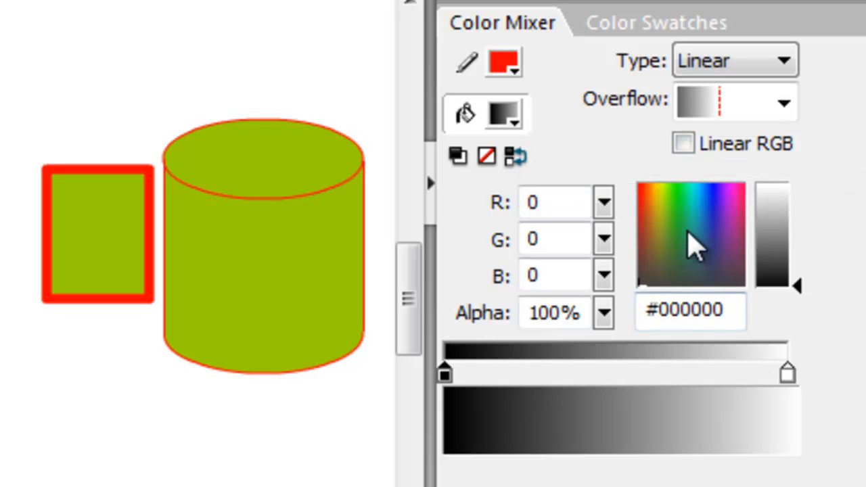
click(676, 203)
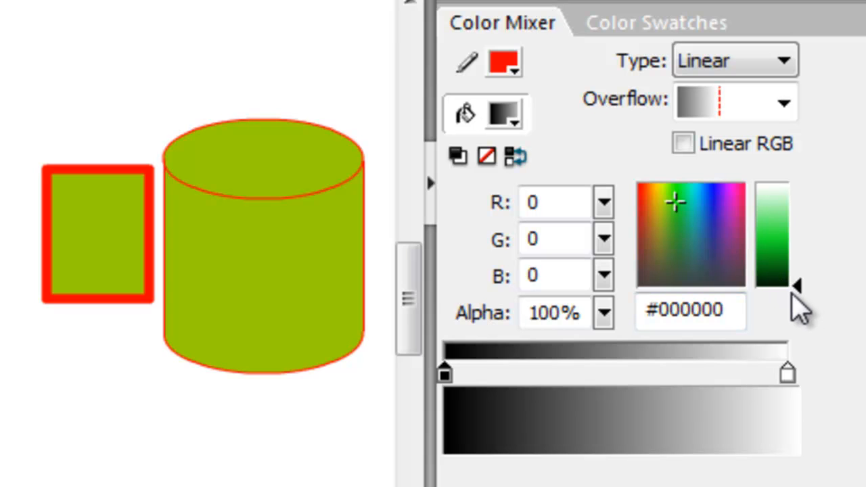
drag(796, 297, 797, 238)
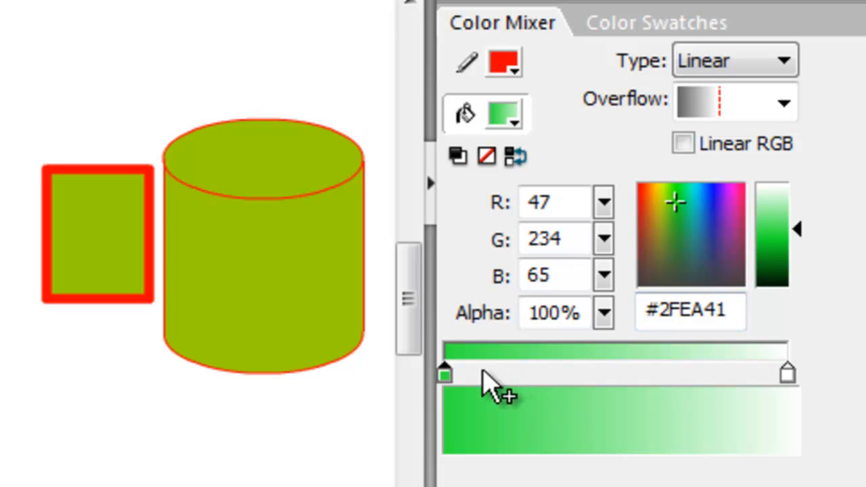
Step: Colour the gradient's end stop dark green #075F10 and fill the cylinder's body with the gradient
click(787, 374)
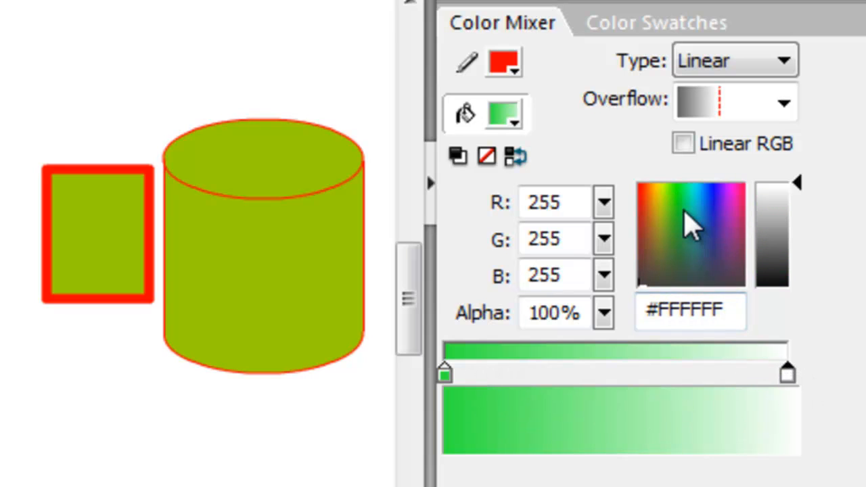
click(675, 197)
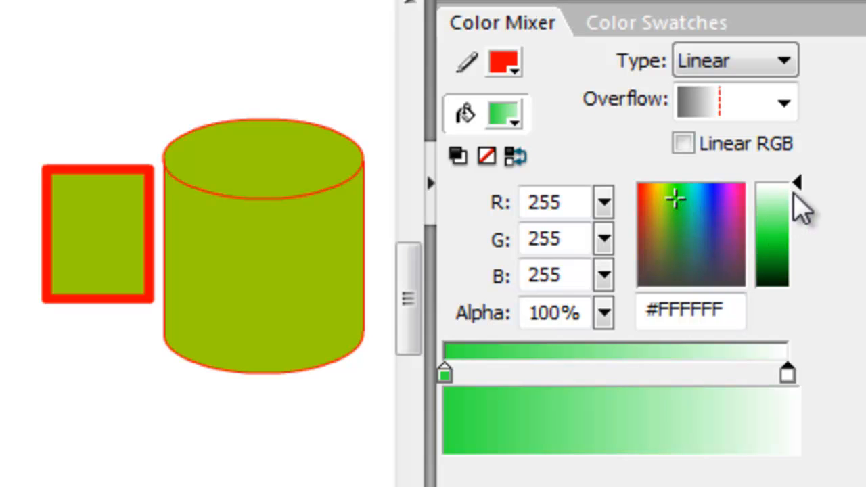
drag(801, 190, 796, 224)
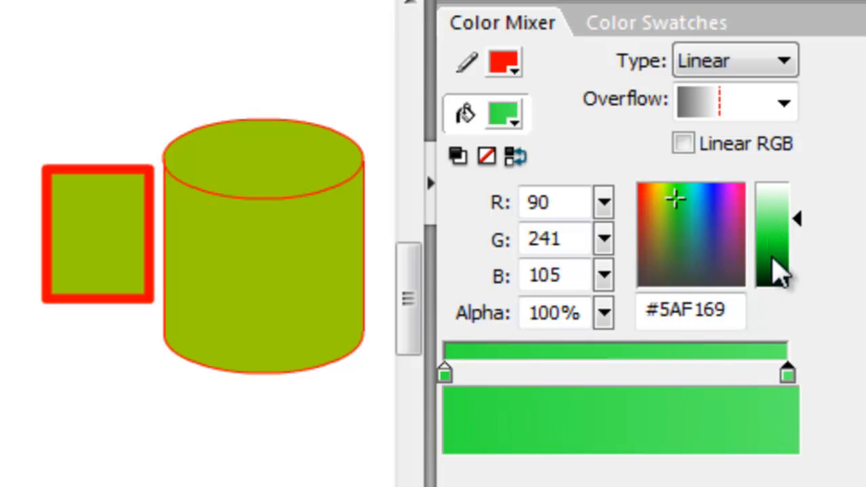
drag(797, 222, 796, 268)
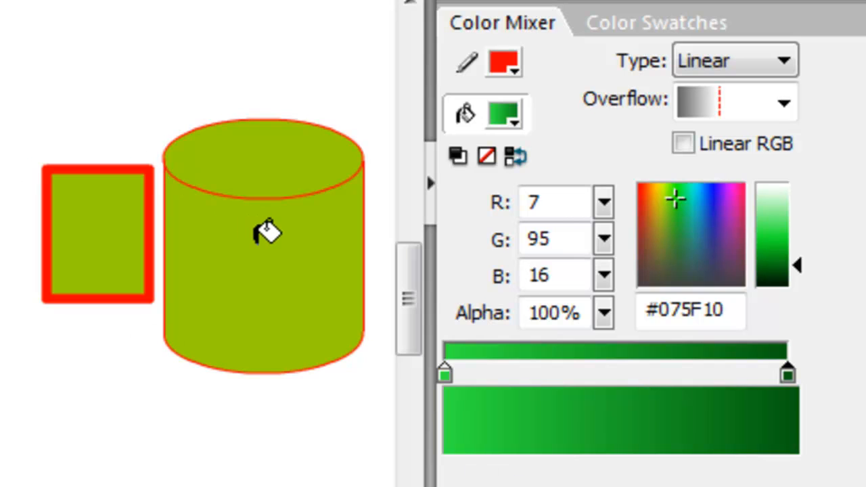
click(267, 232)
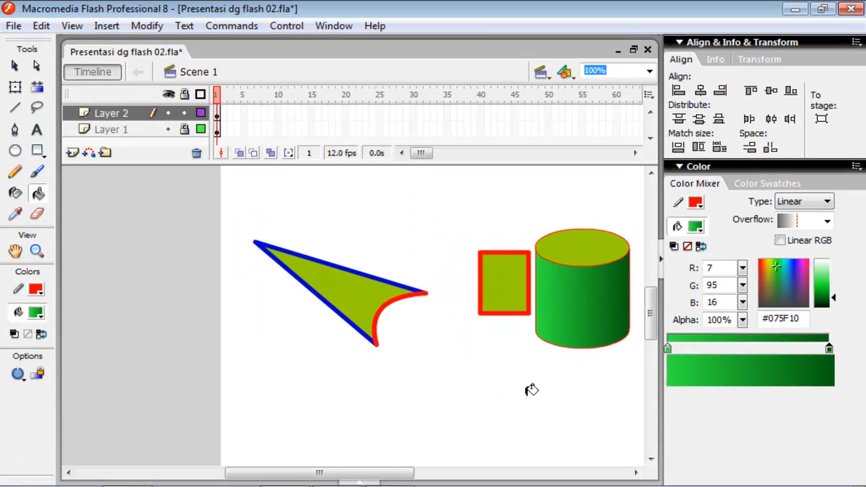
Step: Darken the solid fill of the cylinder's top ellipse to #7A9801
click(16, 66)
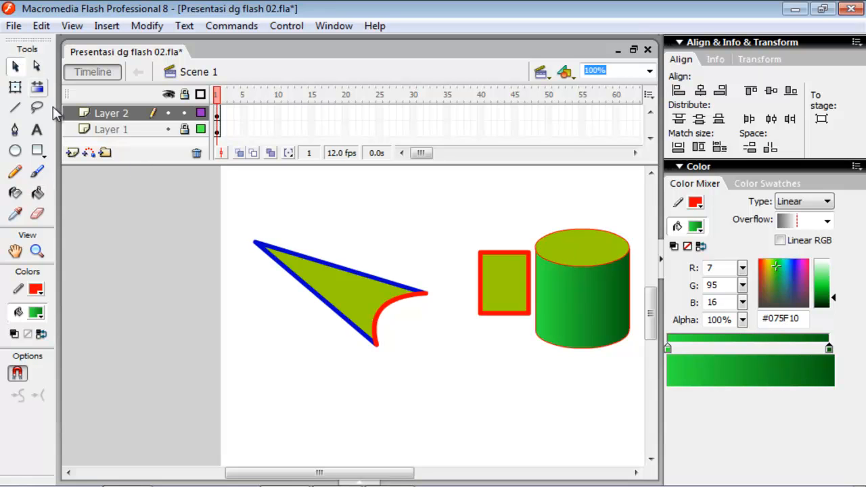
click(579, 254)
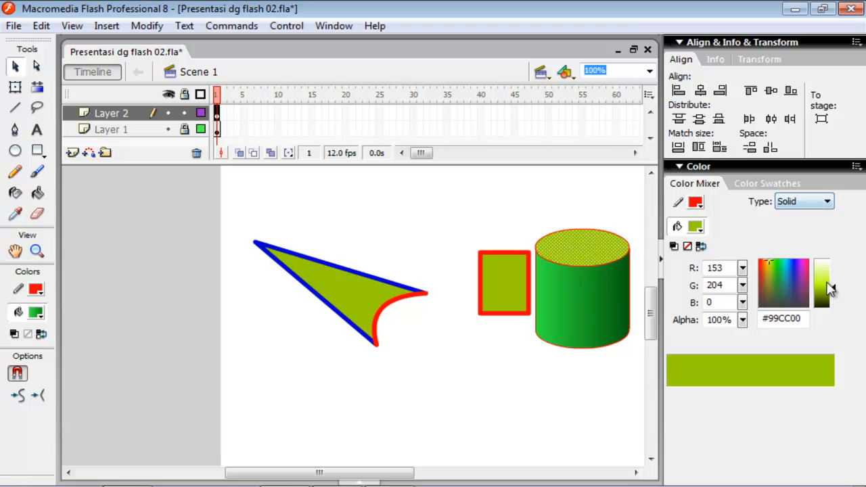
drag(832, 287, 831, 298)
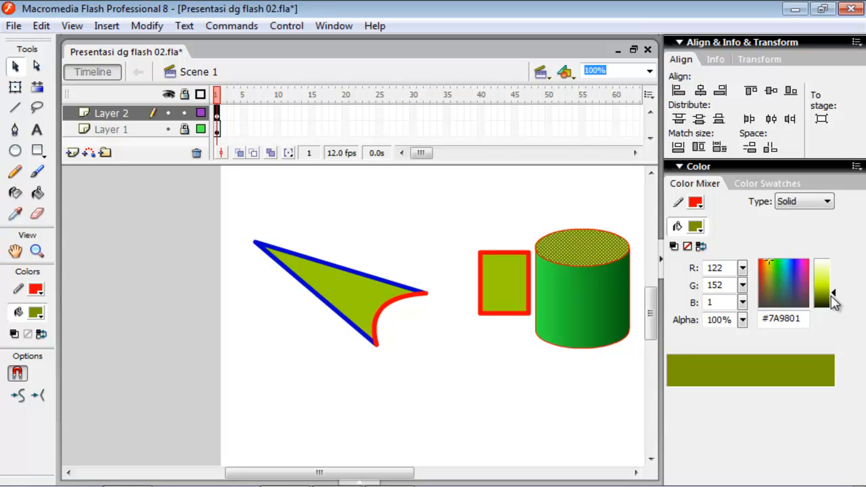
click(617, 379)
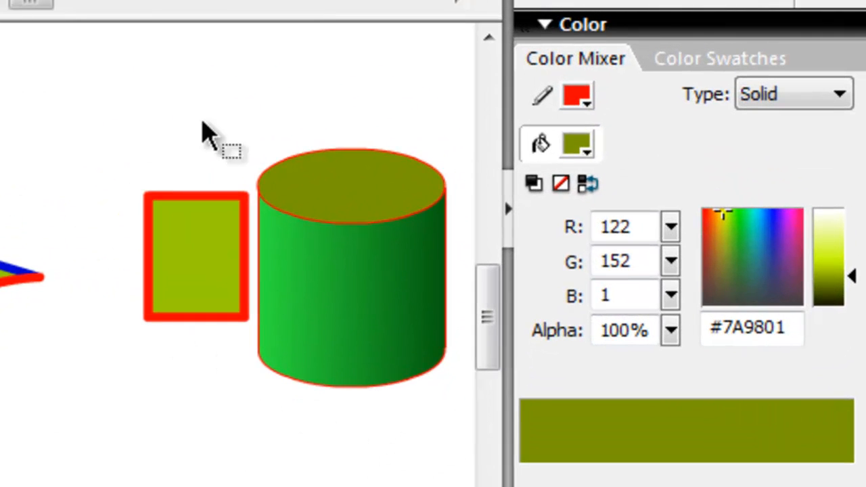
Step: Convert the whole cylinder to a Graphic symbol named tabung
drag(221, 98, 459, 427)
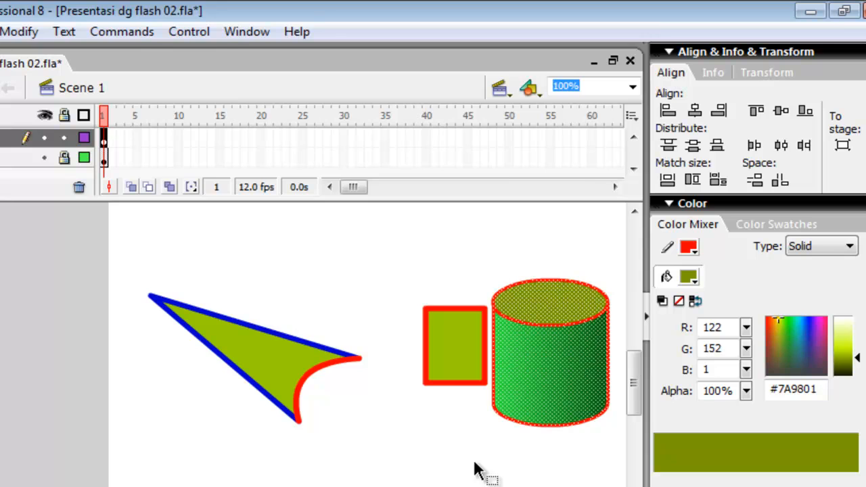
key(F8)
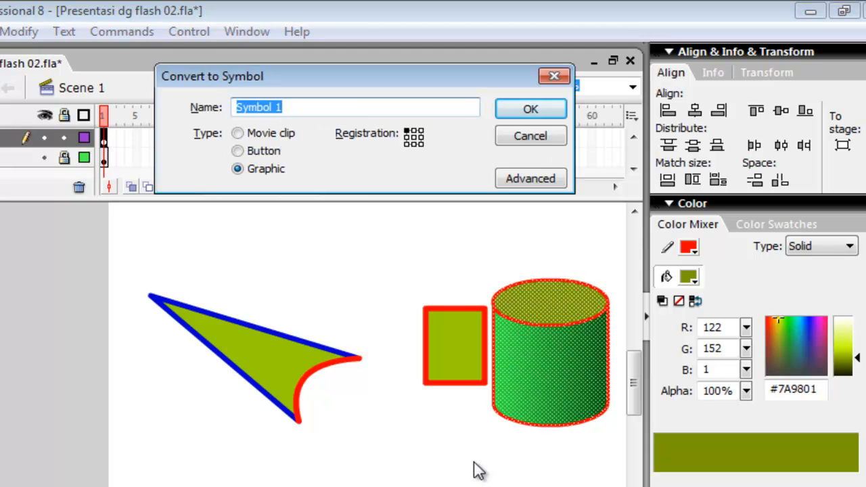
text(tabung)
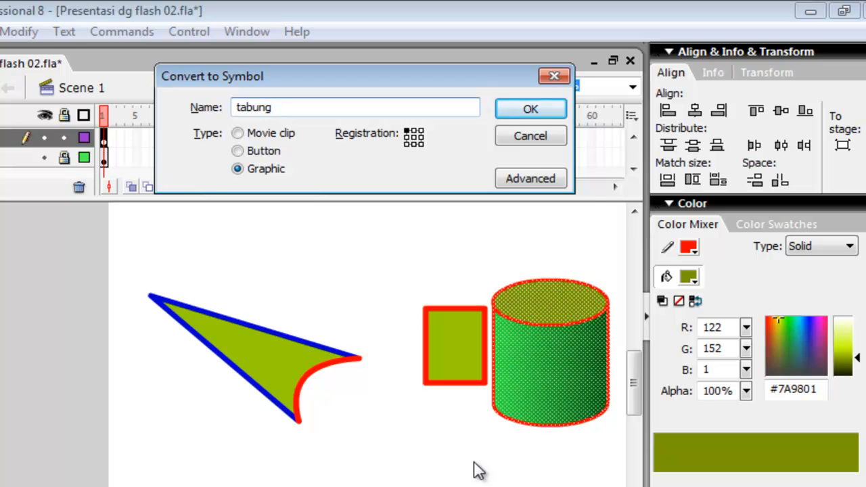
key(Return)
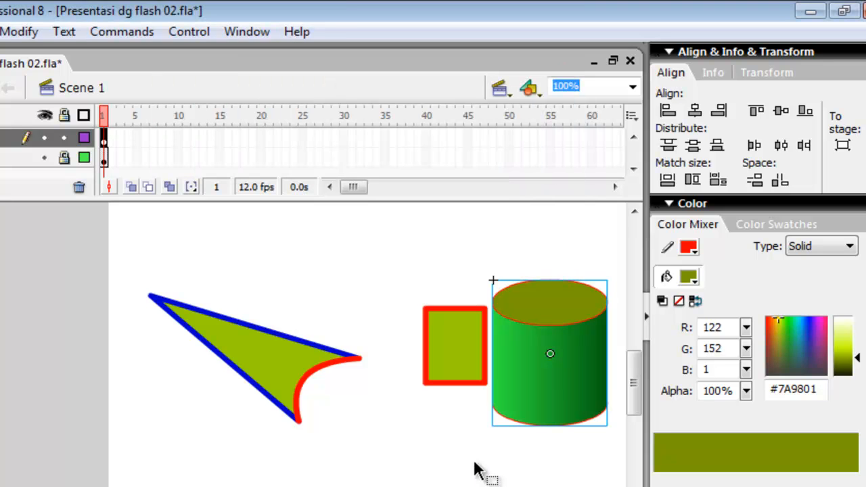
Step: Move the cylinder across the other shapes and place it between the triangle's right tip and the rectangle, overlapping the rectangle
drag(551, 397, 256, 412)
drag(283, 368, 414, 293)
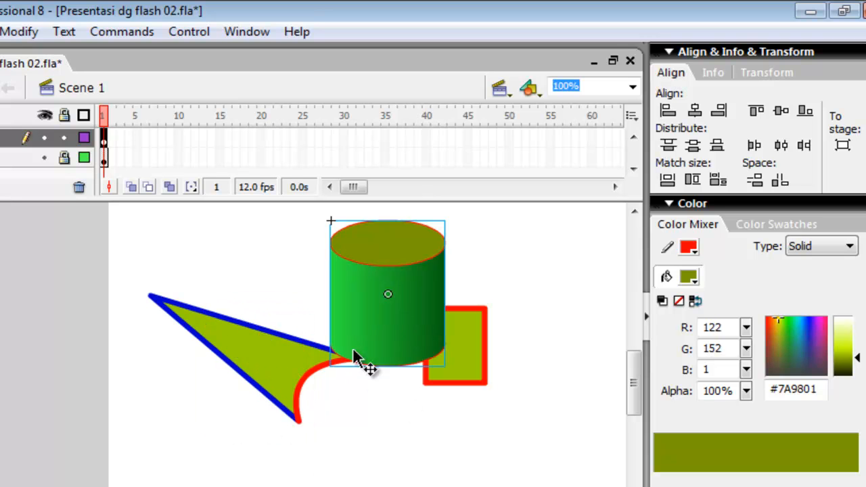
drag(379, 320, 408, 415)
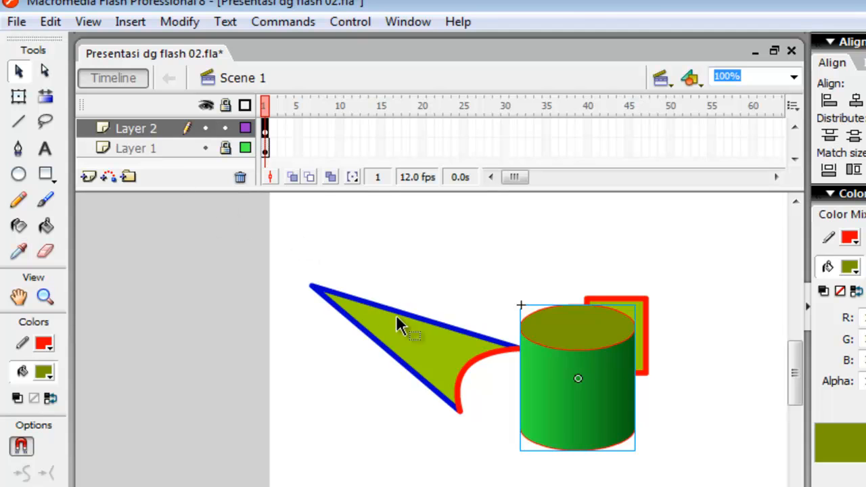
Step: Lock all layers at once, try to select the cylinder, and unlock both layers again
click(227, 150)
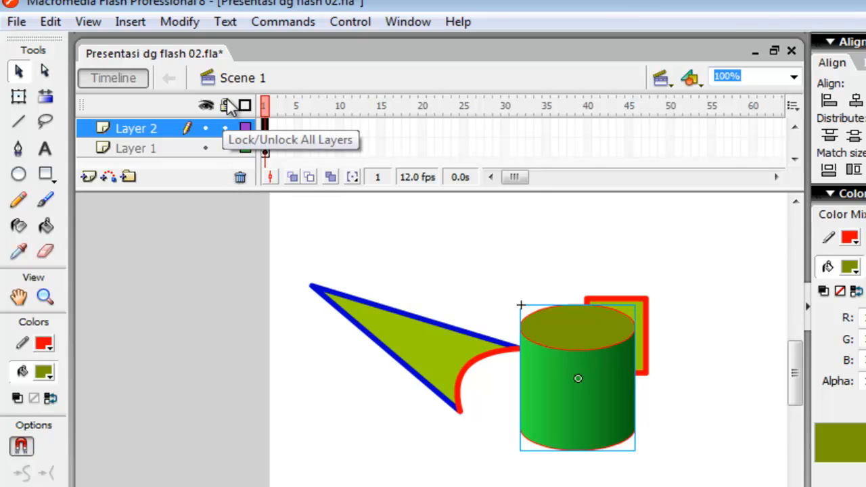
click(226, 106)
click(613, 435)
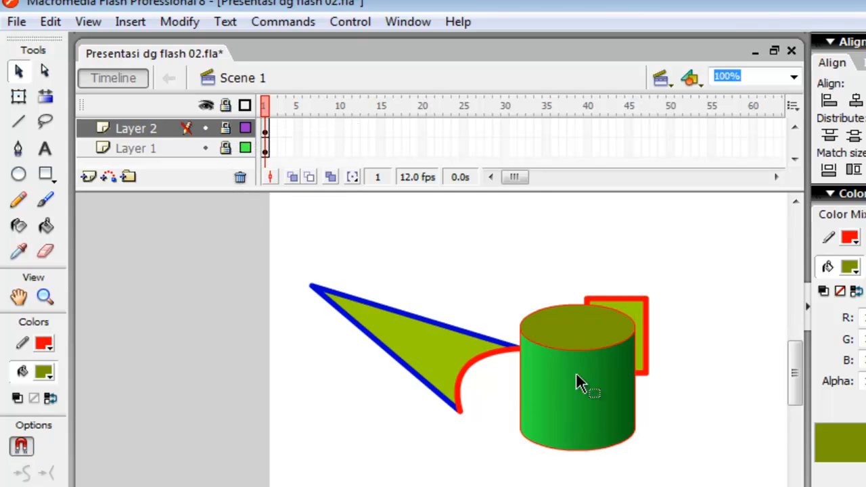
click(220, 126)
Step: Shift the triangle up and to the left, and place the cylinder over its right half
click(490, 271)
click(404, 332)
drag(403, 329, 385, 278)
drag(567, 415, 450, 352)
click(433, 451)
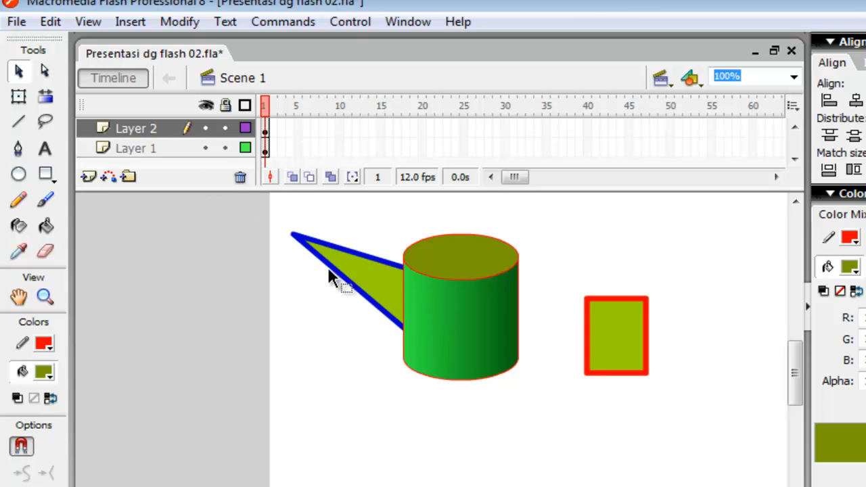
Step: Check which layer holds each shape and reorder the layers so Layer 2 lies below Layer 1
click(343, 276)
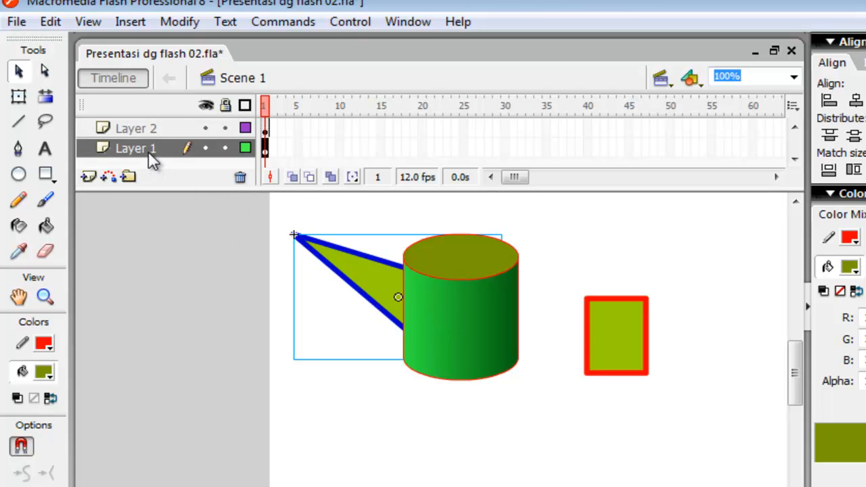
click(148, 129)
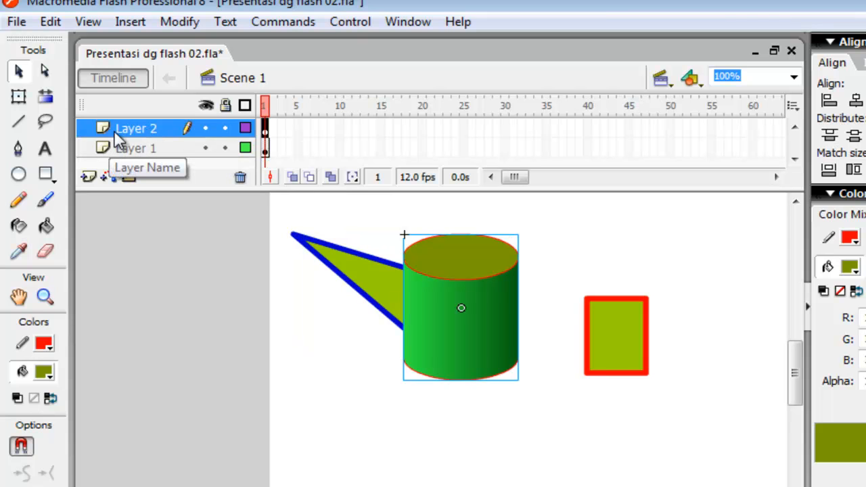
drag(119, 138, 119, 159)
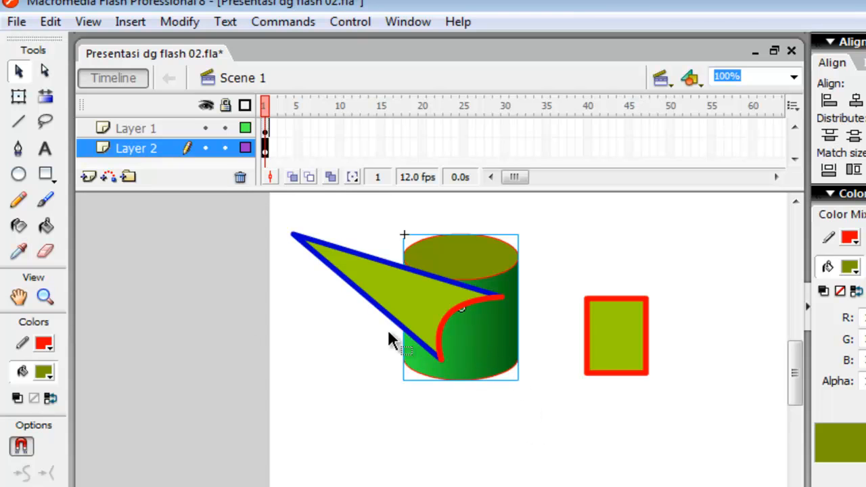
click(353, 428)
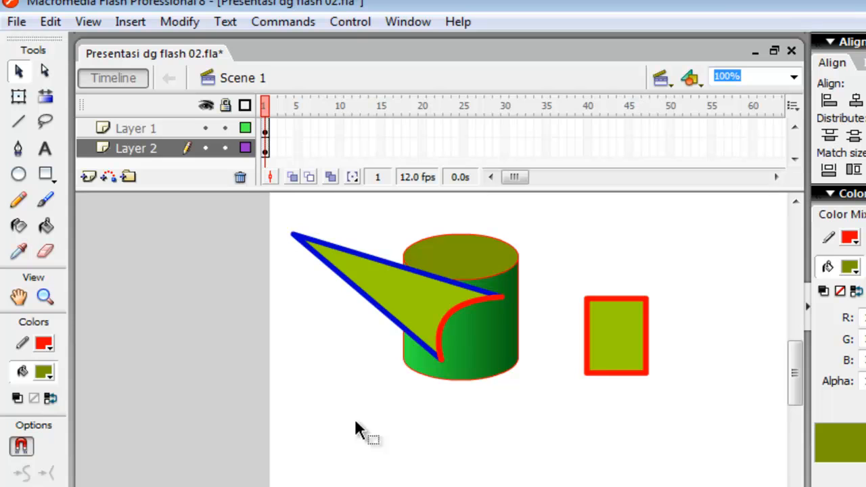
Step: Select everything on Layer 1 and move the triangle and rectangle together down to the cylinder's lower edge
click(144, 129)
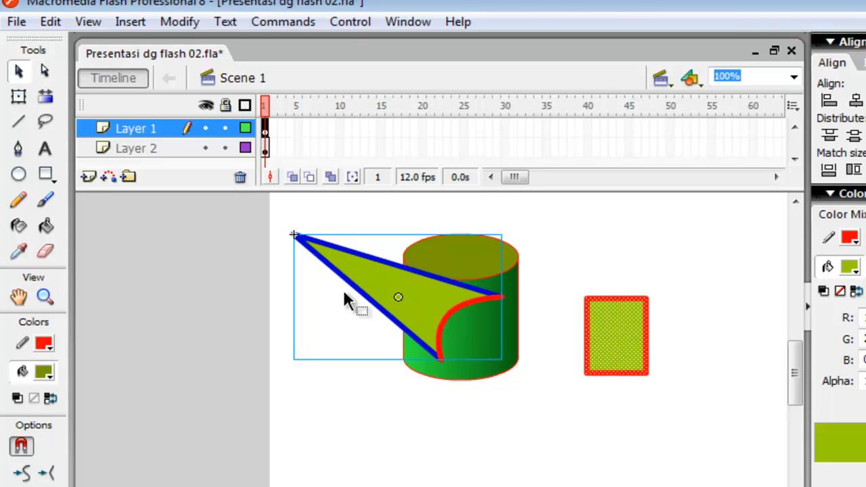
drag(351, 283, 381, 384)
click(568, 241)
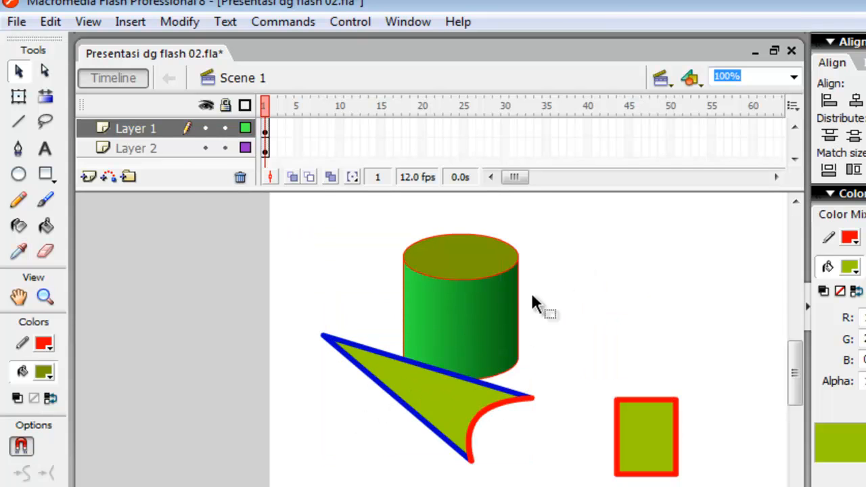
Step: Select Layer 2's content and move the cylinder off the triangle to above the rectangle
click(161, 148)
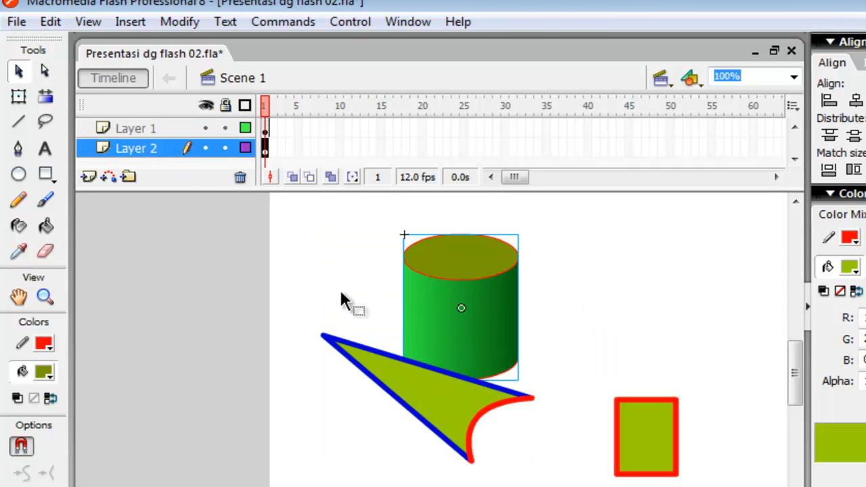
drag(433, 280, 561, 258)
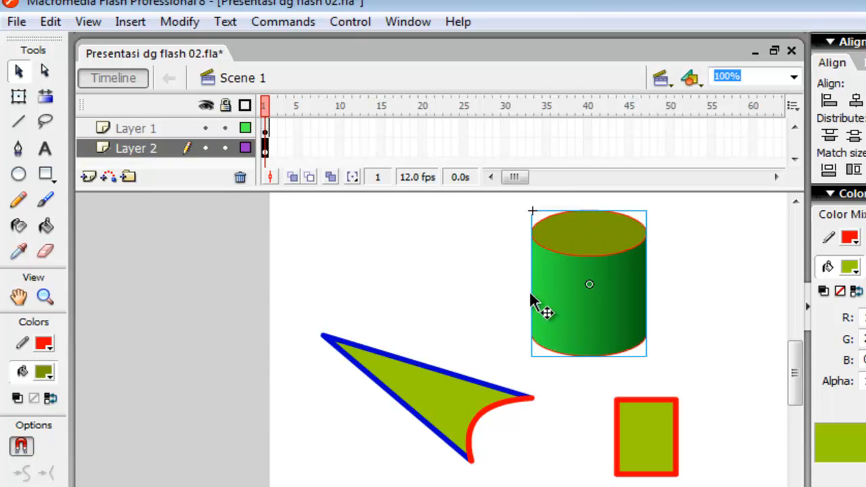
click(485, 279)
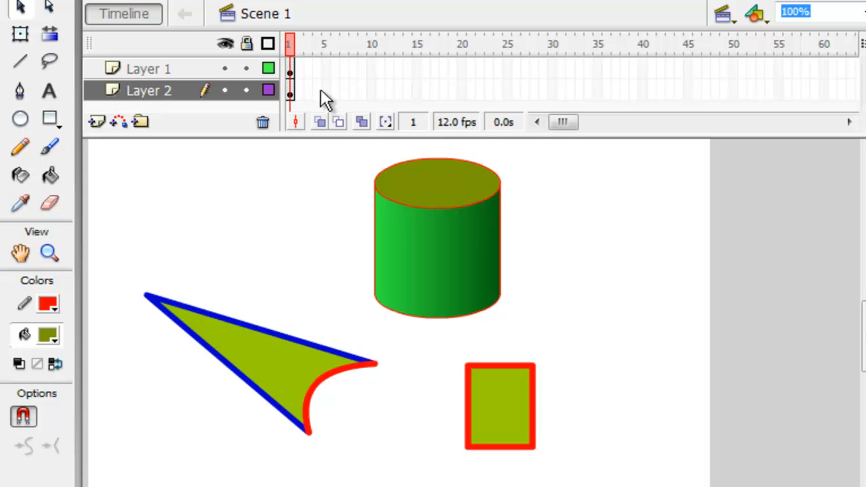
Step: Extend Layer 2 with a frame at frame 10 and scrub the playhead back to frame 1
click(166, 90)
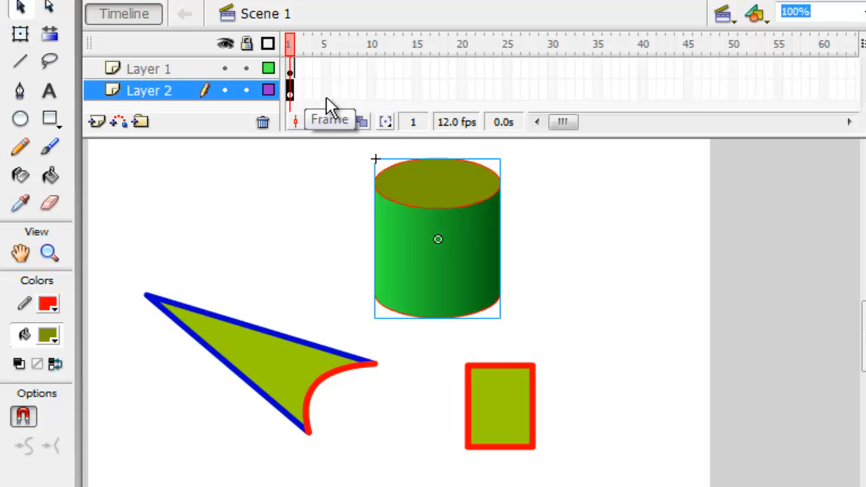
click(370, 89)
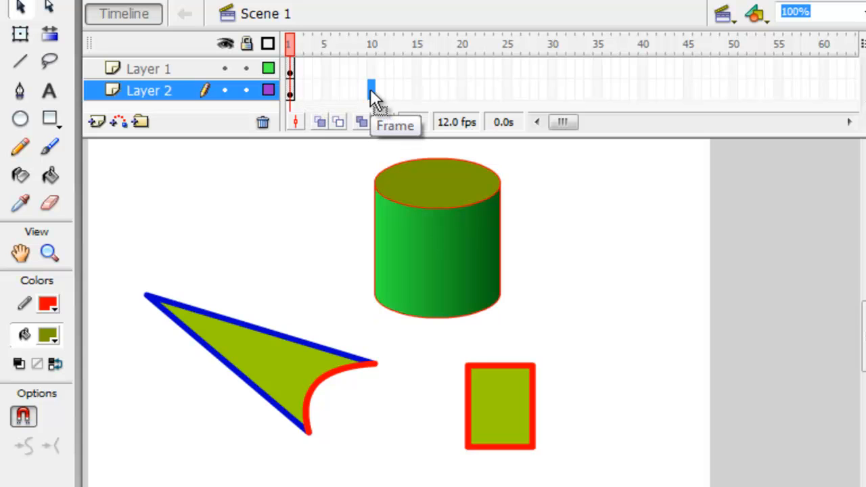
right_click(372, 91)
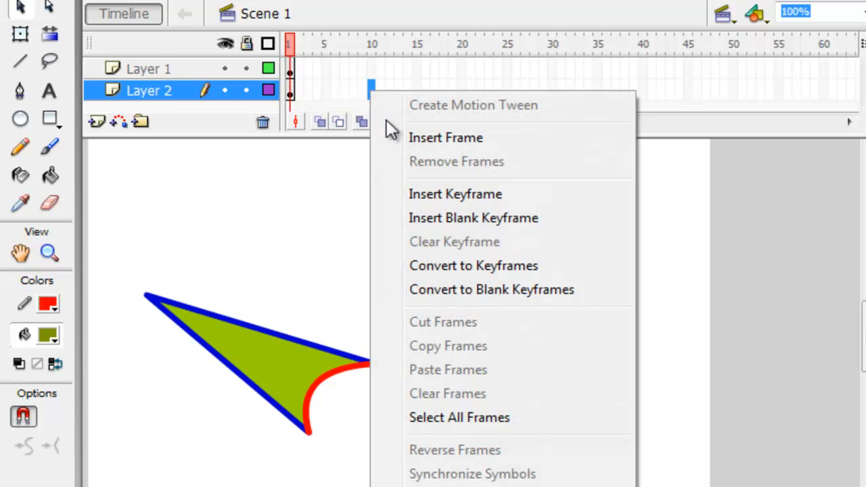
click(395, 138)
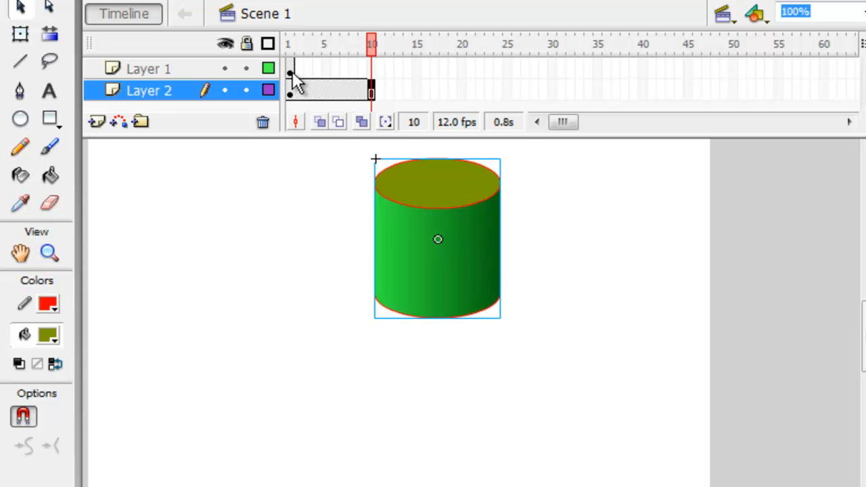
drag(374, 50, 310, 53)
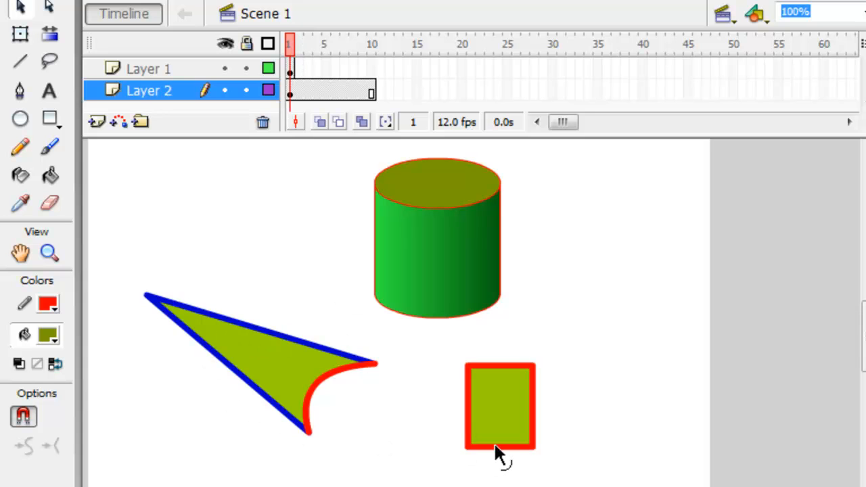
Step: Extend Layer 1 with a frame at frame 10 and scrub the playhead back to frame 1
click(371, 67)
right_click(370, 65)
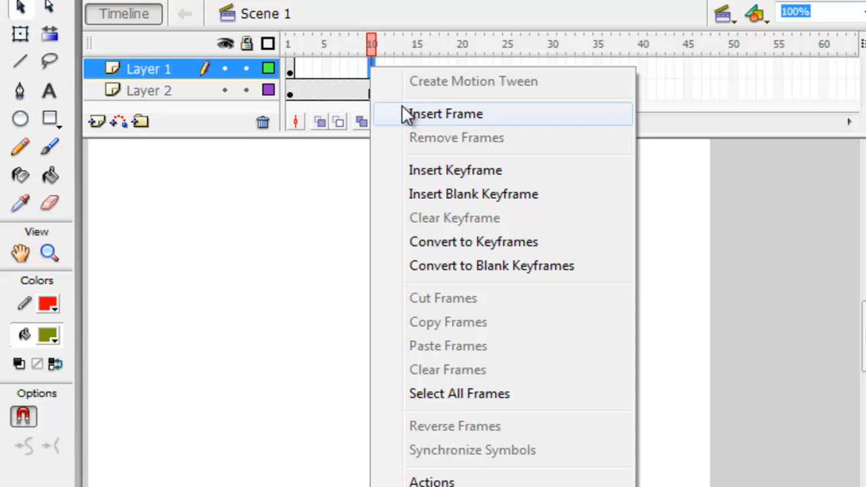
click(406, 113)
click(315, 185)
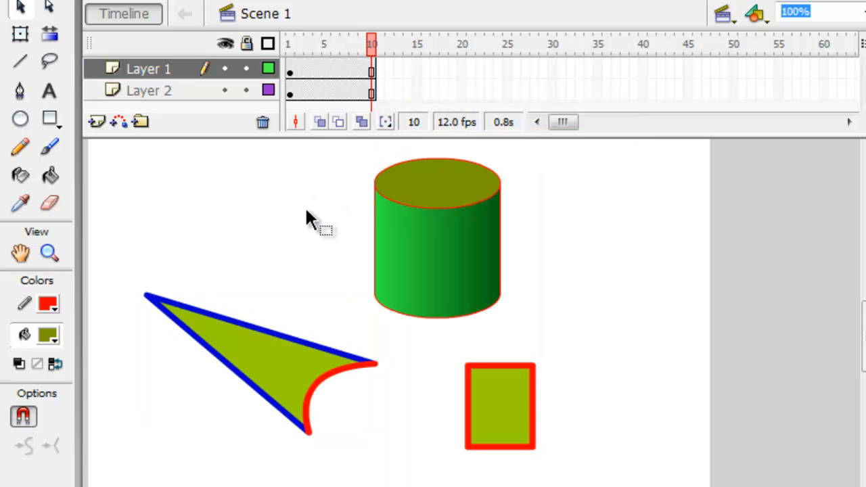
click(374, 44)
drag(371, 40, 295, 40)
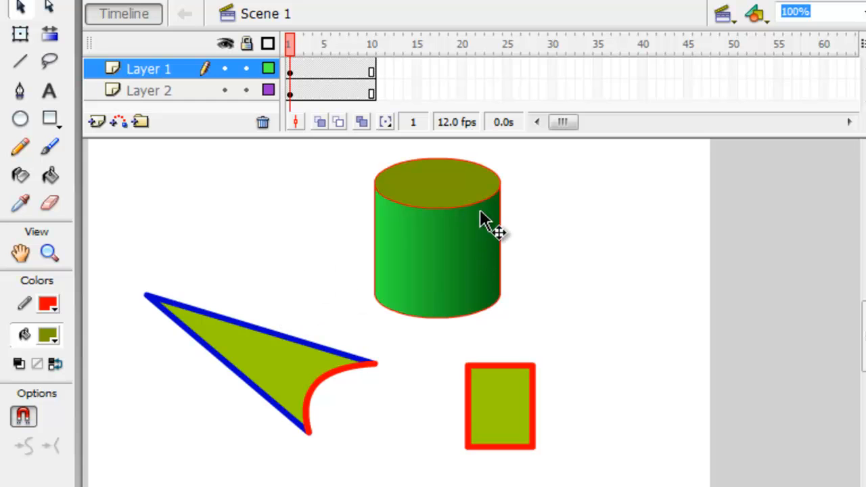
Step: Insert a keyframe at frame 2 of Layer 2 and move the cylinder slightly to the left there
click(429, 242)
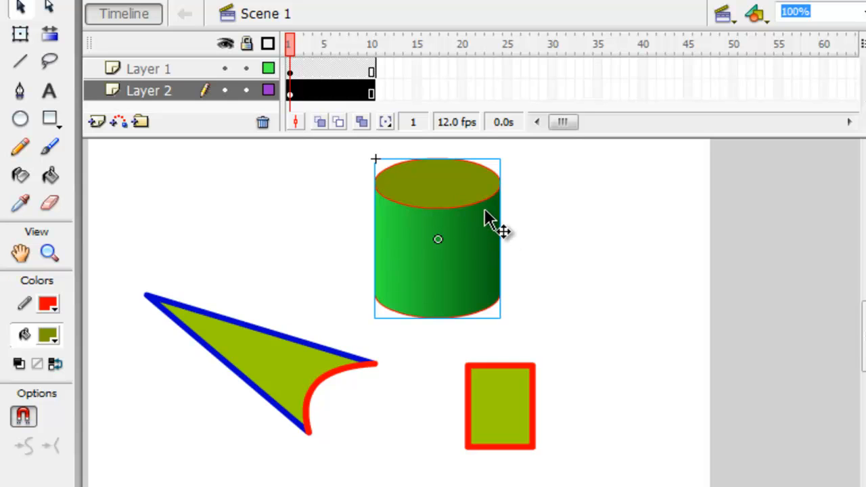
click(305, 178)
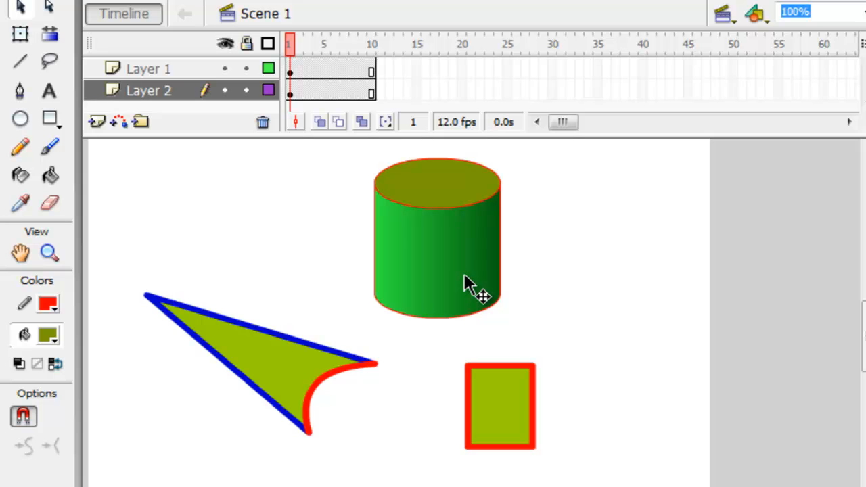
click(298, 89)
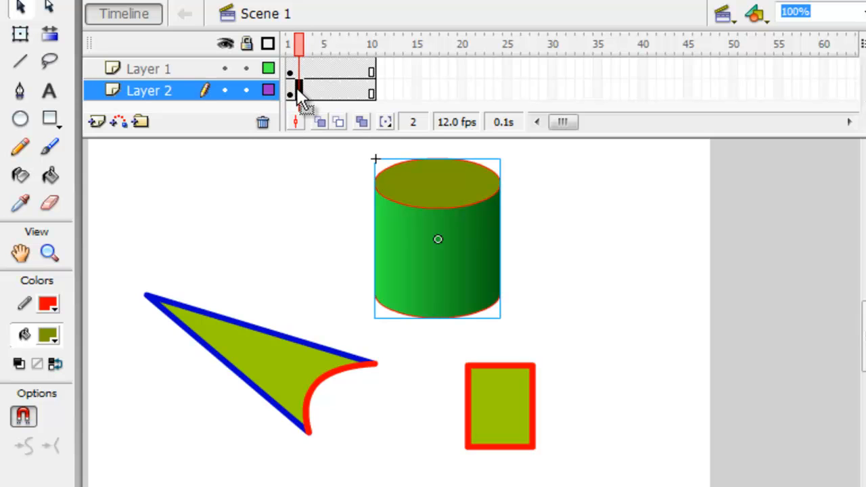
right_click(300, 93)
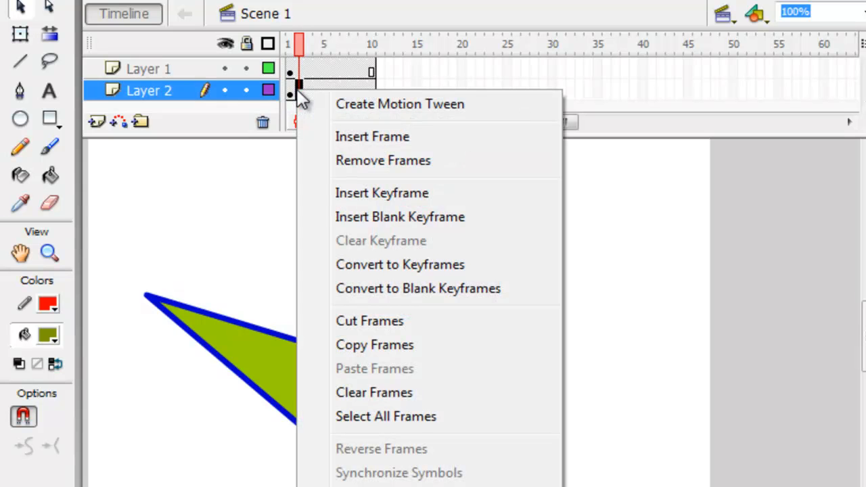
click(357, 194)
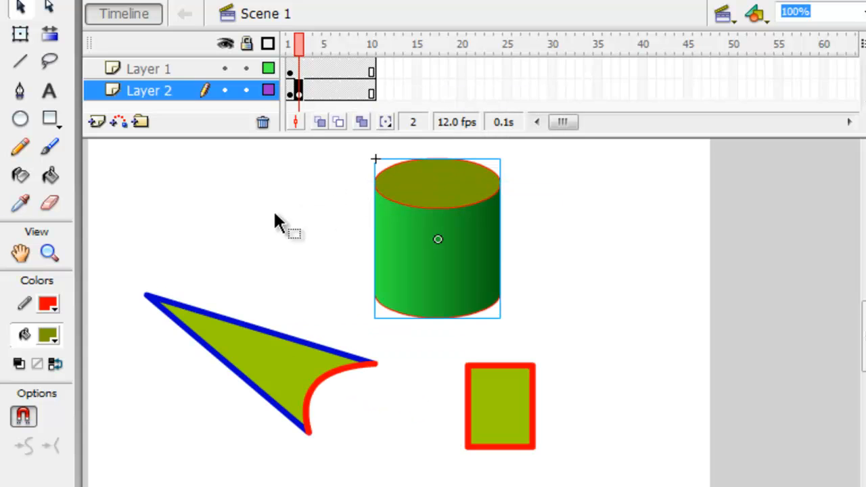
drag(403, 228, 384, 223)
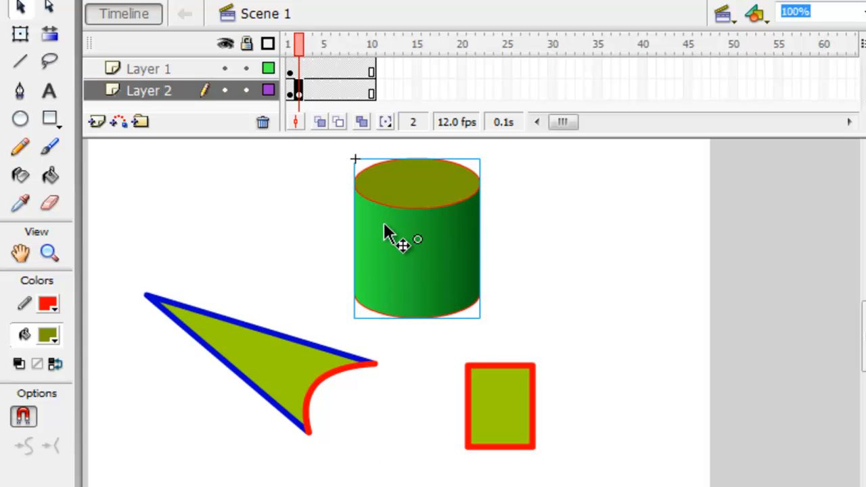
Step: Switch the playhead back and forth between frames 1 and 2 to compare the cylinder's positions
click(291, 40)
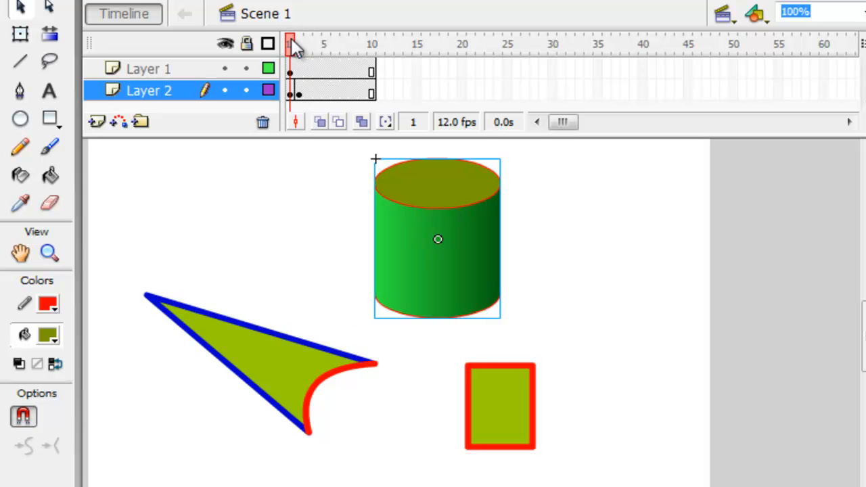
click(298, 40)
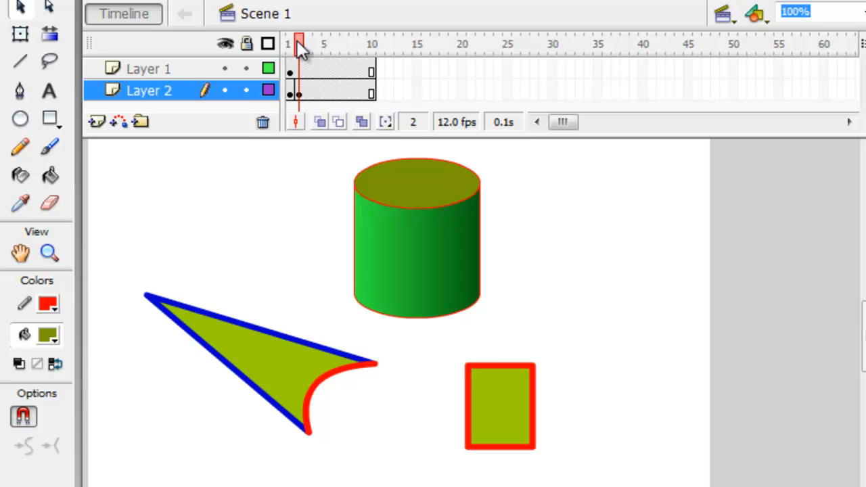
click(288, 42)
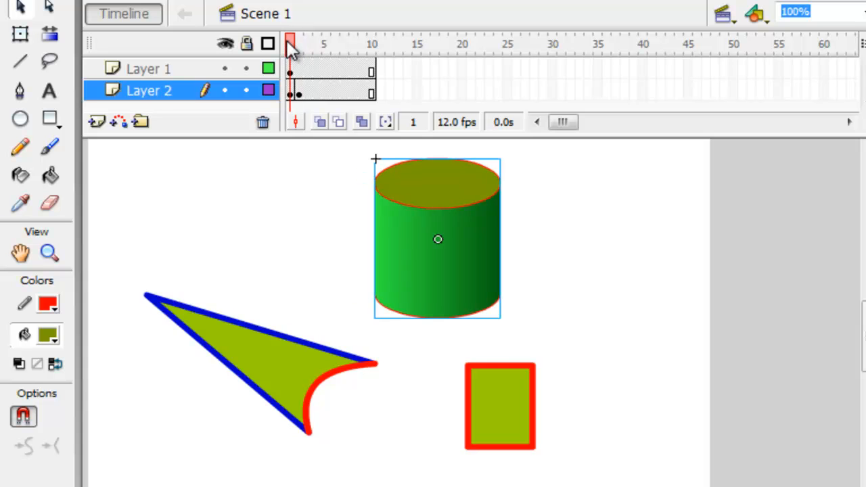
click(296, 42)
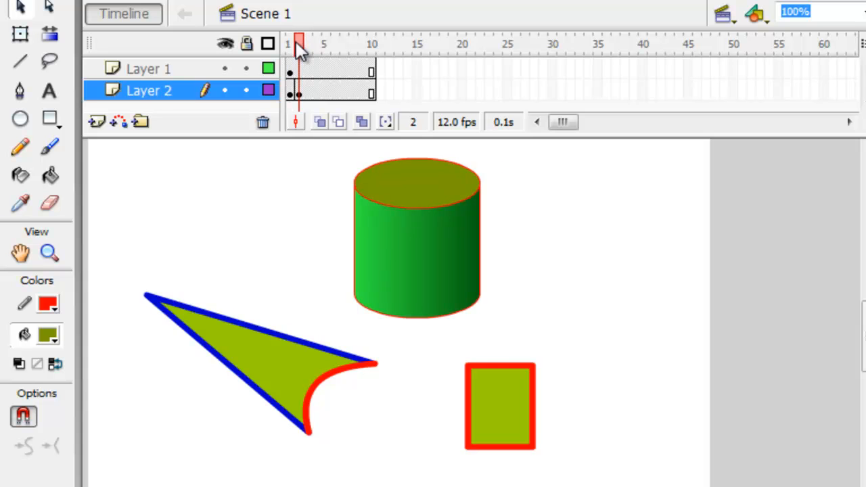
click(290, 42)
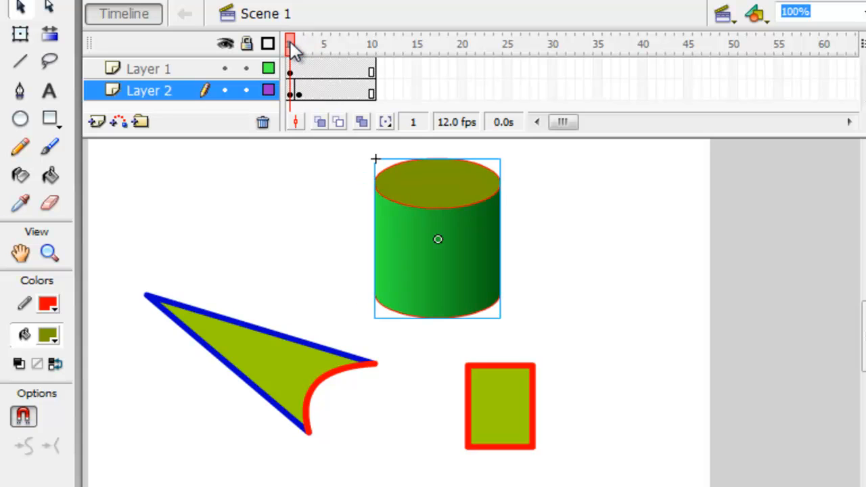
click(297, 42)
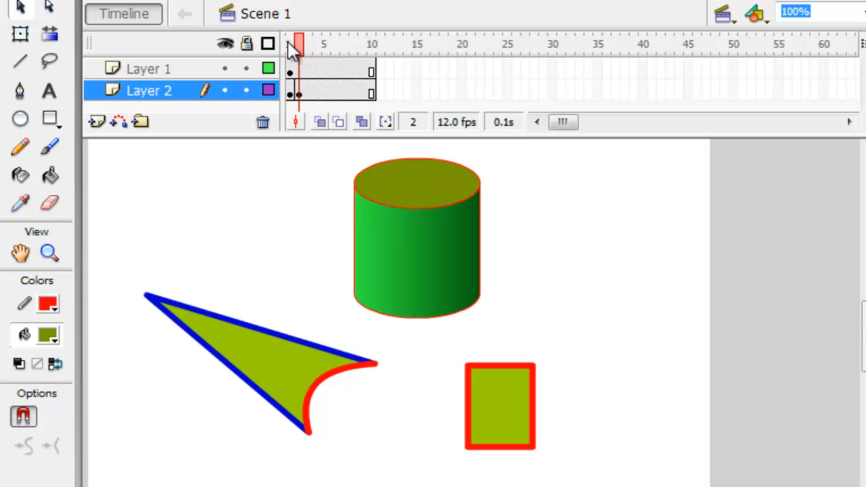
click(290, 43)
click(299, 43)
Step: Insert a keyframe at frame 3 of Layer 2, move the cylinder down and left, and scrub through frames 1 to 3
click(307, 92)
right_click(309, 93)
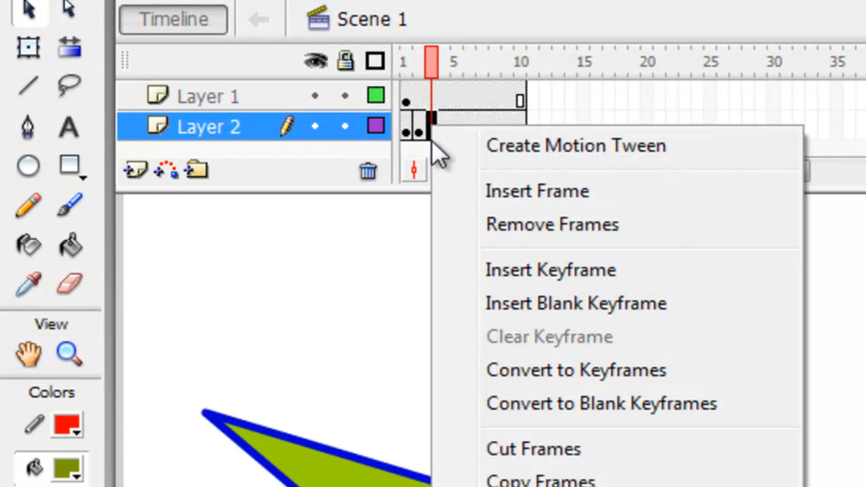
click(477, 269)
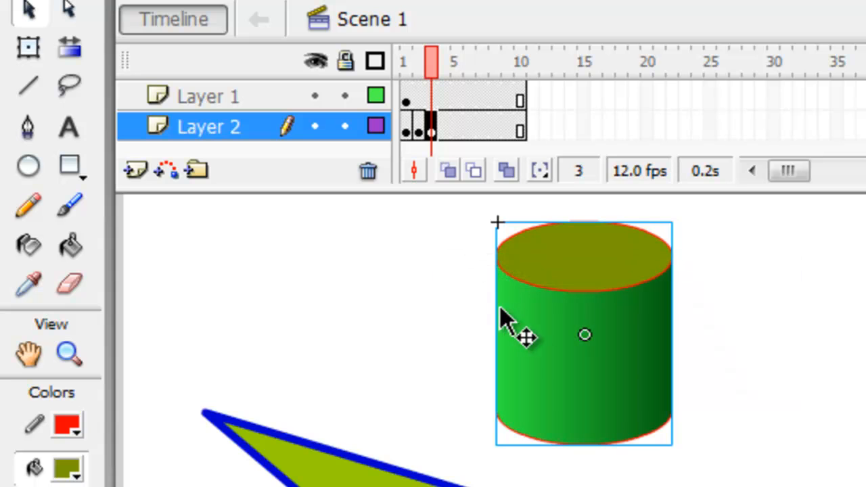
drag(516, 322, 482, 379)
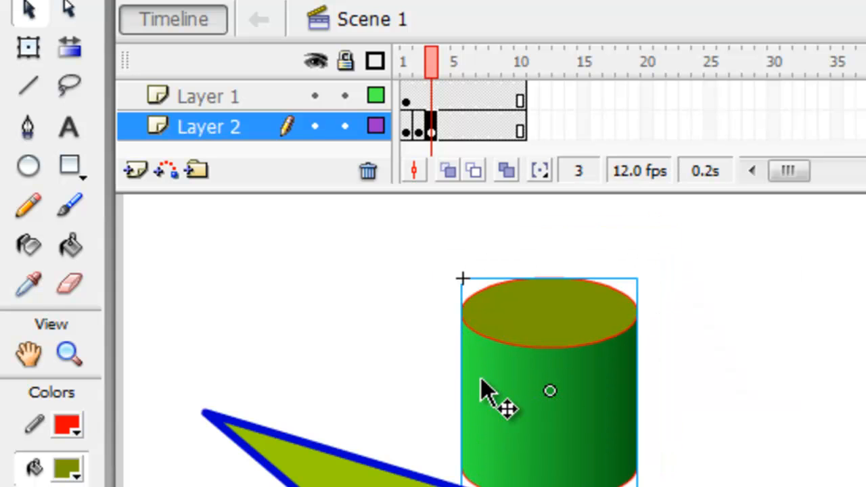
click(405, 59)
drag(420, 68, 437, 68)
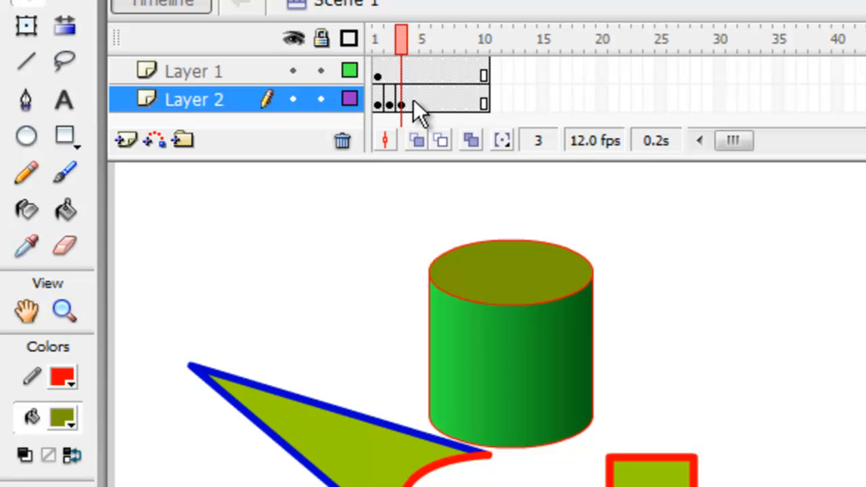
Step: Insert a keyframe at frame 10 of Layer 2, move the cylinder up and left over the triangle's tip, and scrub from frame 1 to 10
click(483, 101)
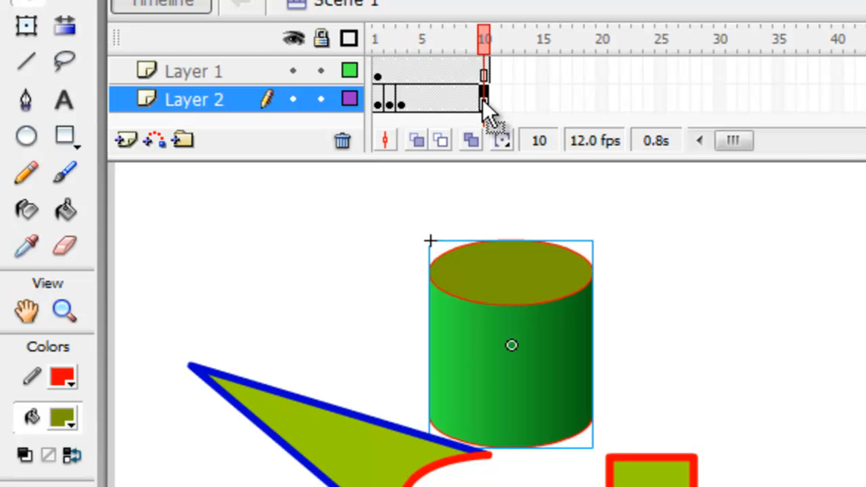
right_click(483, 101)
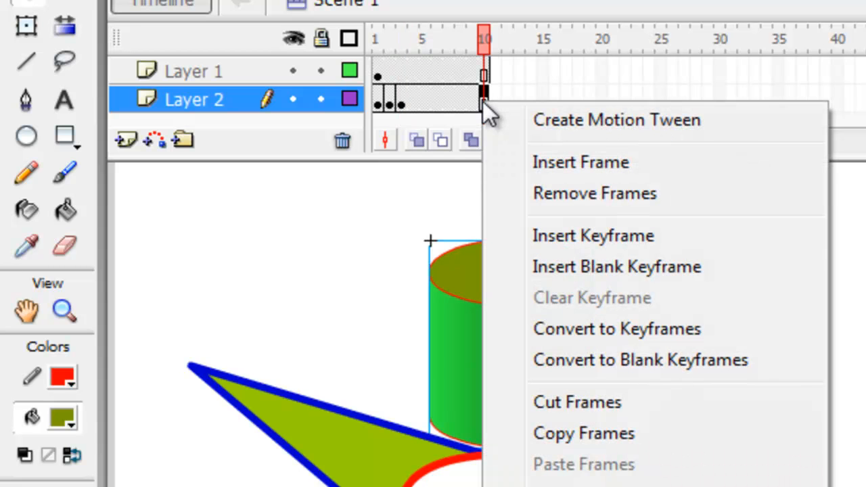
click(539, 223)
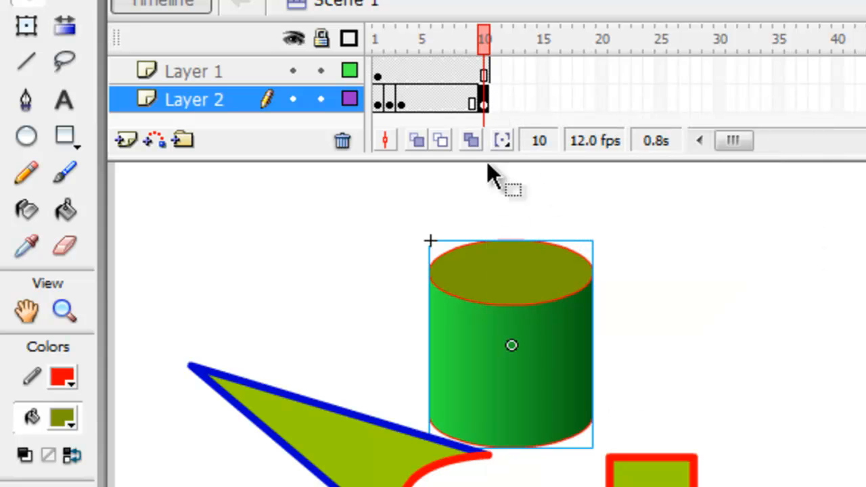
drag(515, 307, 265, 255)
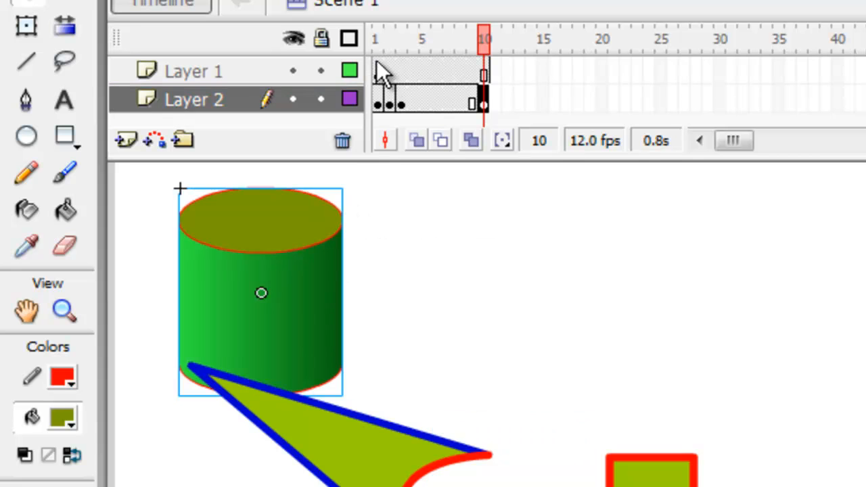
click(380, 39)
drag(376, 35, 485, 46)
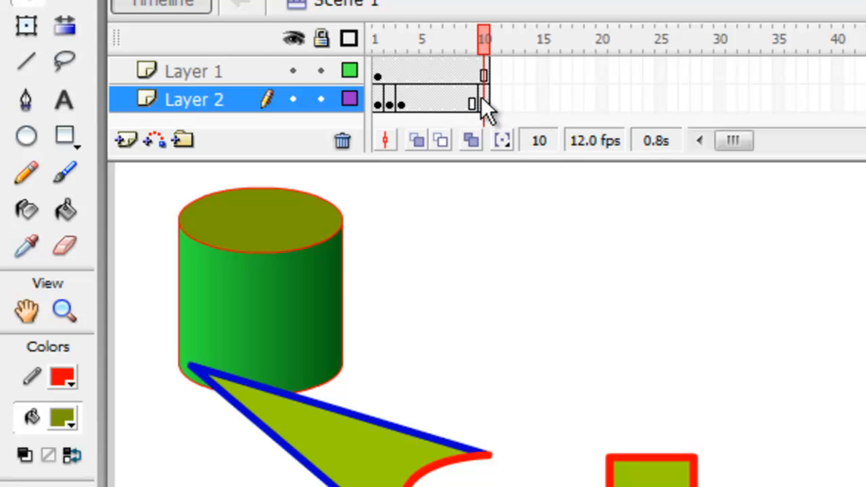
Step: Create a motion tween between the keyframes at frames 3 and 10 of Layer 2 and scrub through it from frame 1
click(437, 103)
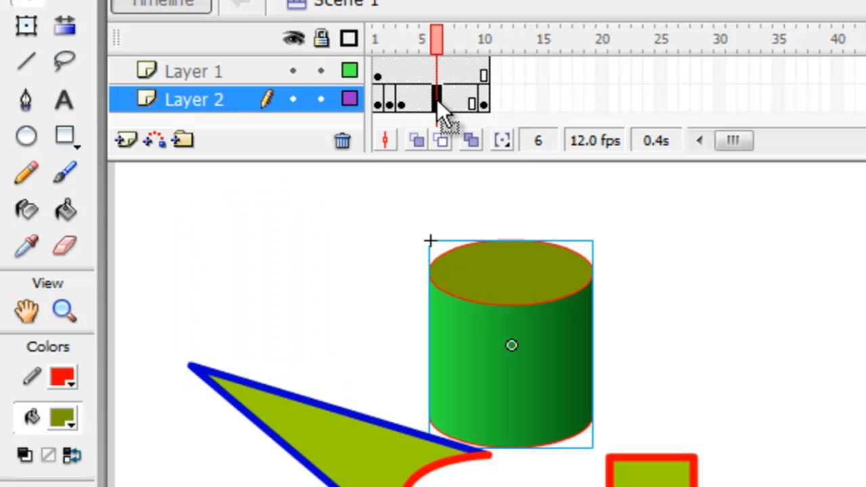
right_click(437, 102)
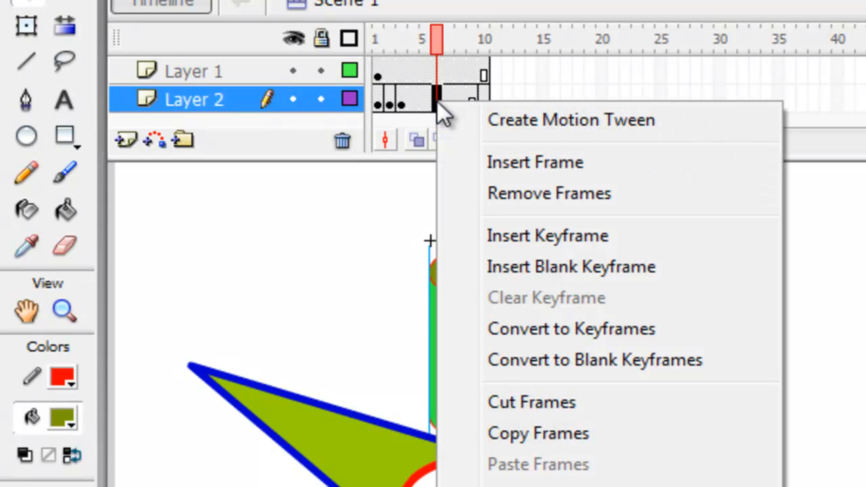
click(502, 128)
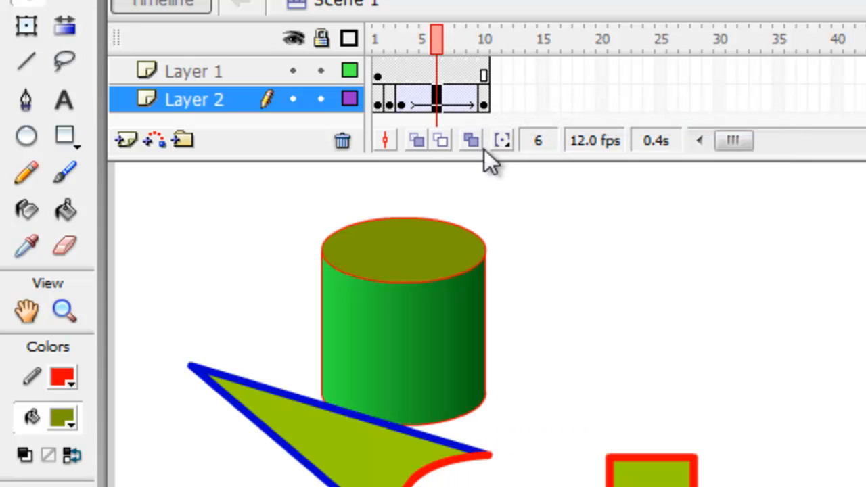
click(378, 37)
drag(379, 33, 483, 50)
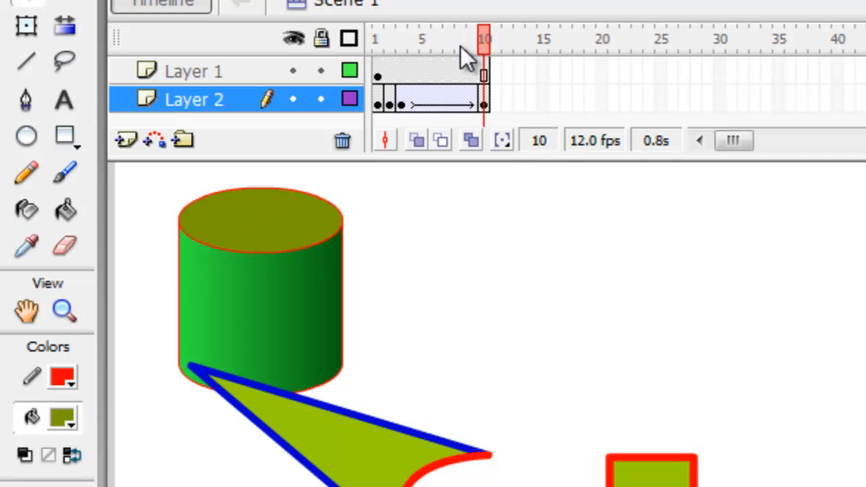
Step: Return the playhead to frame 1 and play the animation on the timeline
click(375, 39)
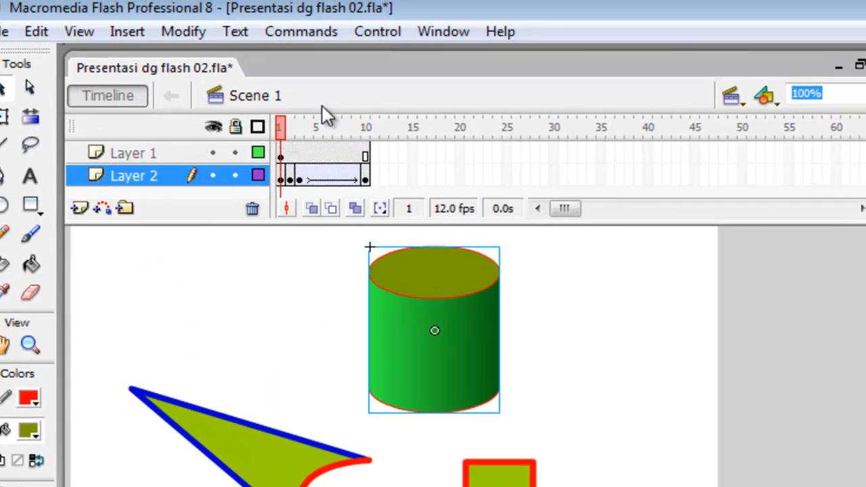
click(385, 31)
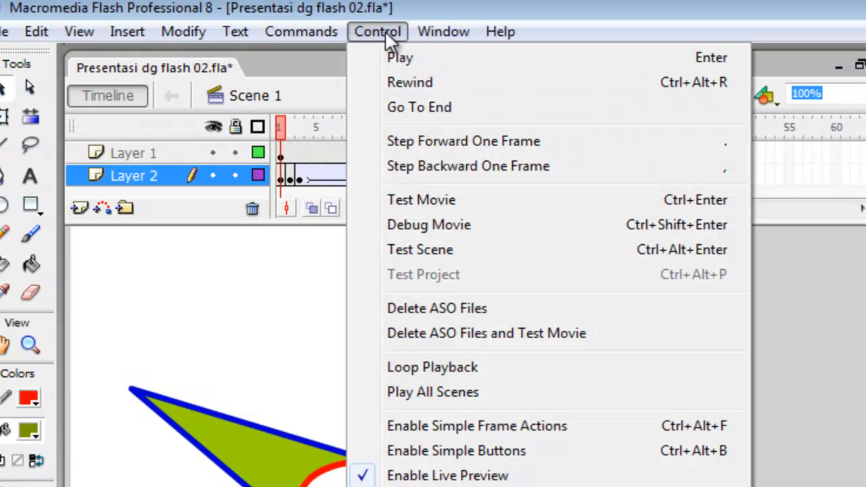
click(400, 60)
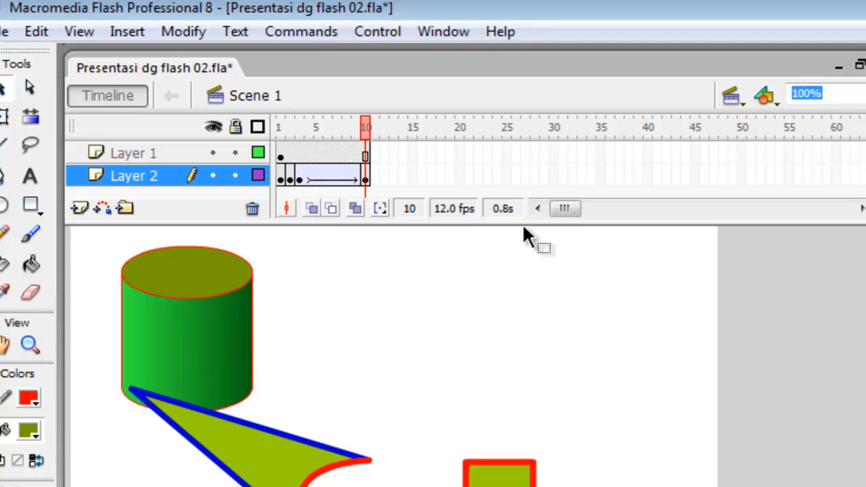
Step: Insert a keyframe at frame 30 of Layer 2
click(555, 178)
right_click(555, 178)
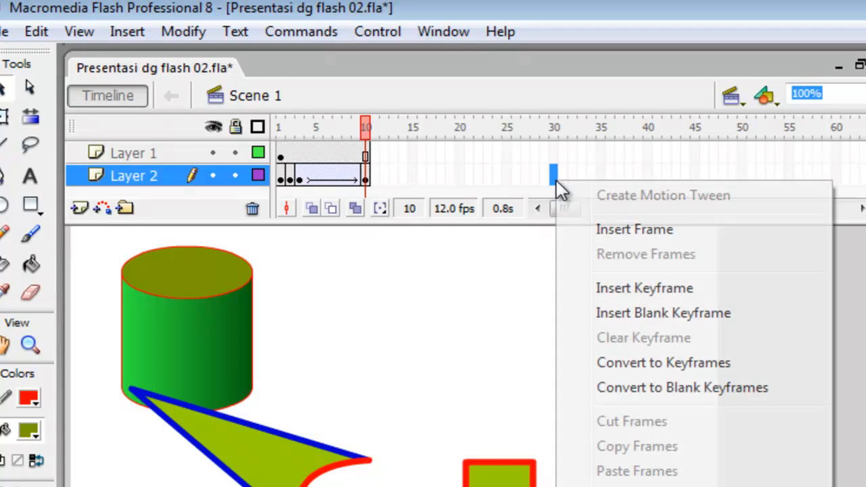
click(589, 287)
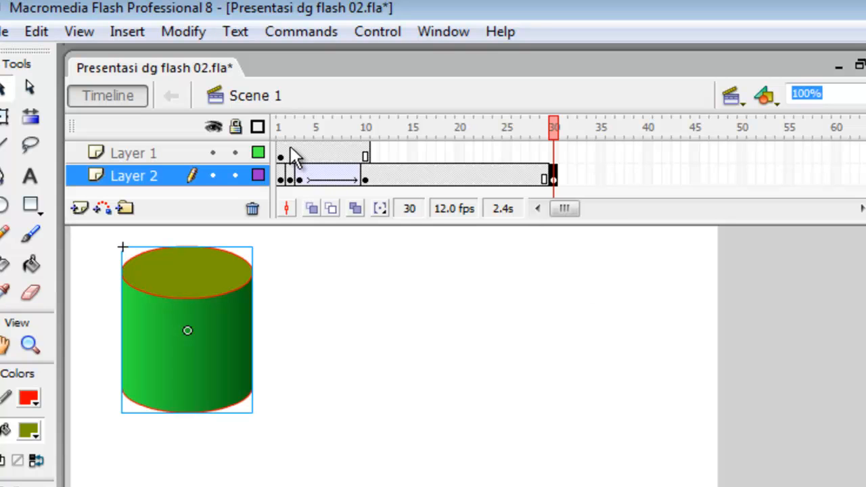
Step: Extend Layer 1 with a frame at frame 30
click(554, 154)
right_click(553, 154)
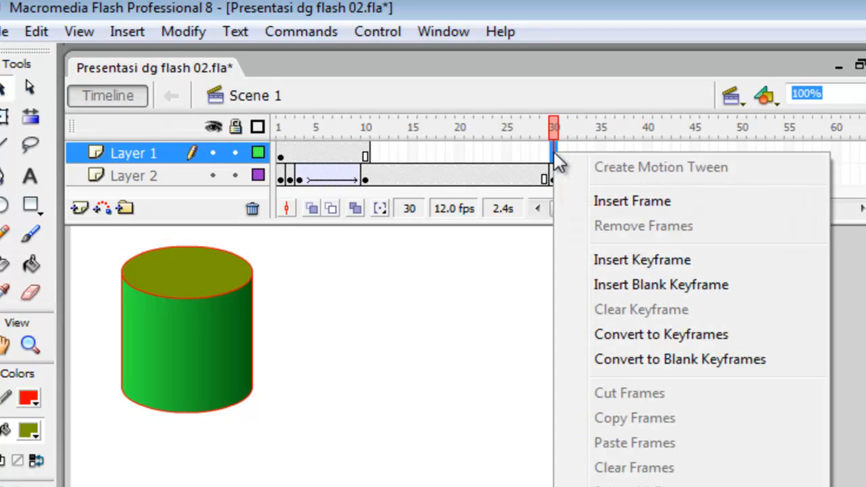
click(580, 201)
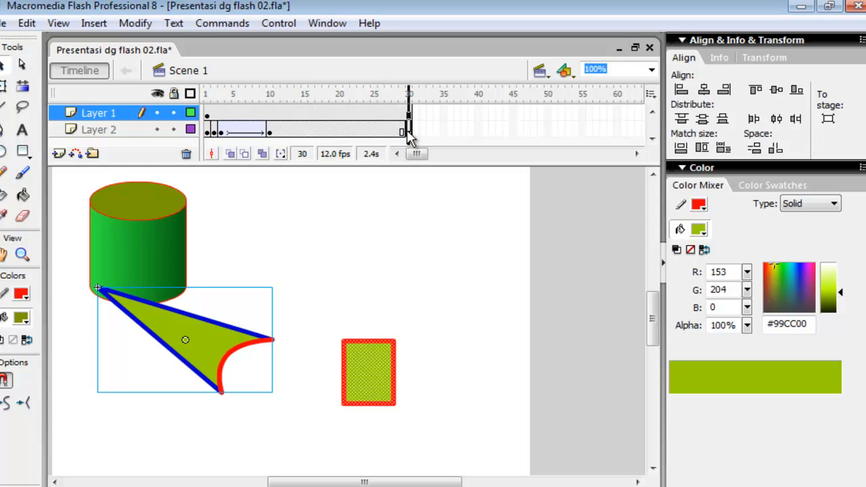
Step: Move the cylinder at frame 30 of Layer 2 to the lower right, partly behind the rectangle
click(408, 131)
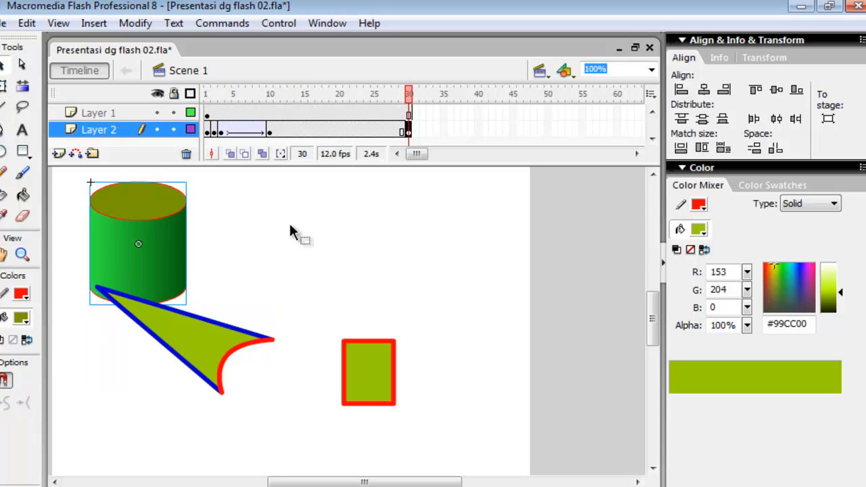
drag(164, 237, 451, 401)
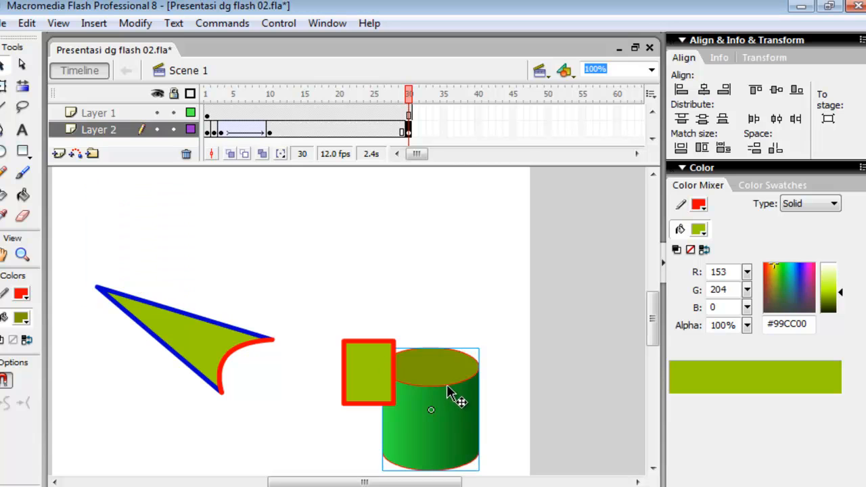
Step: Create a motion tween on Layer 2 between the keyframes at frames 10 and 30
click(333, 130)
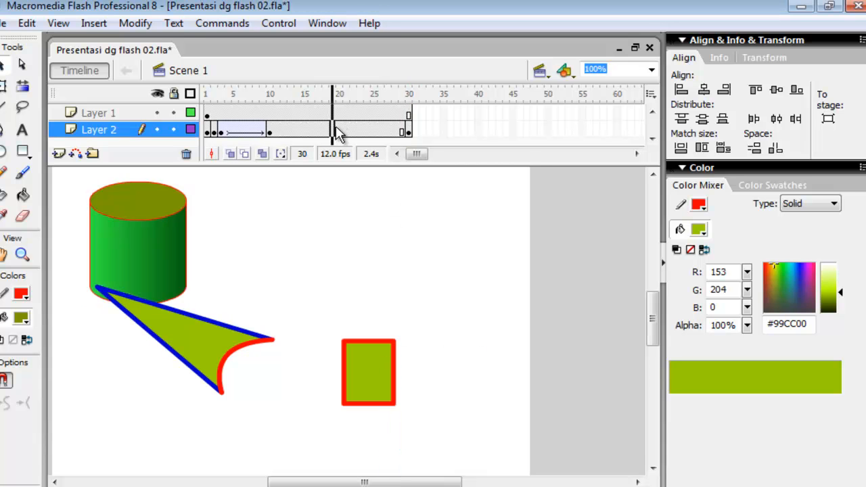
right_click(338, 134)
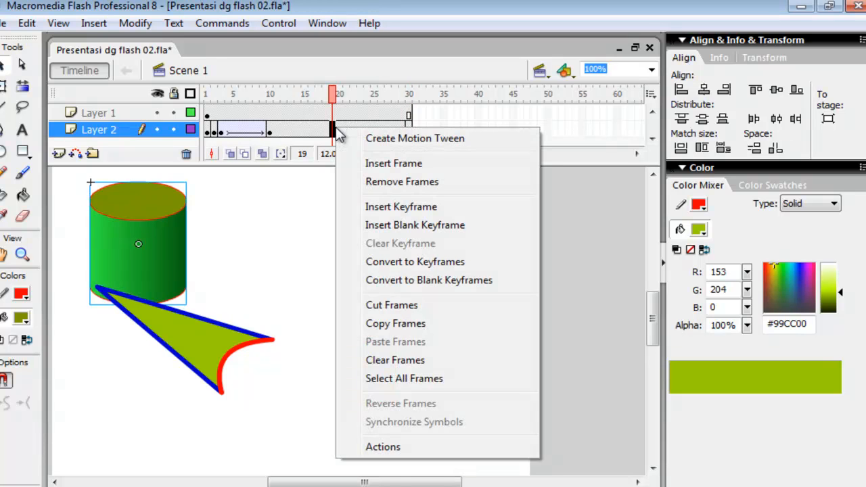
click(360, 138)
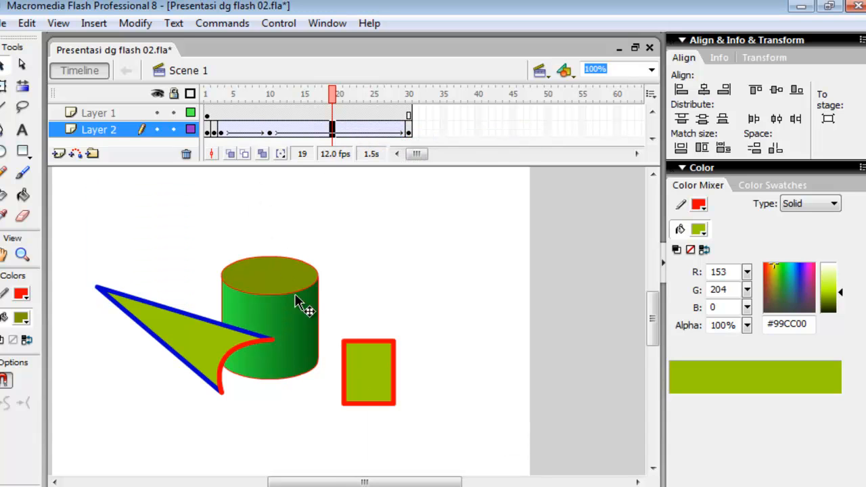
Step: Rewind to frame 1 and play the animation to check the new motion tween
click(208, 92)
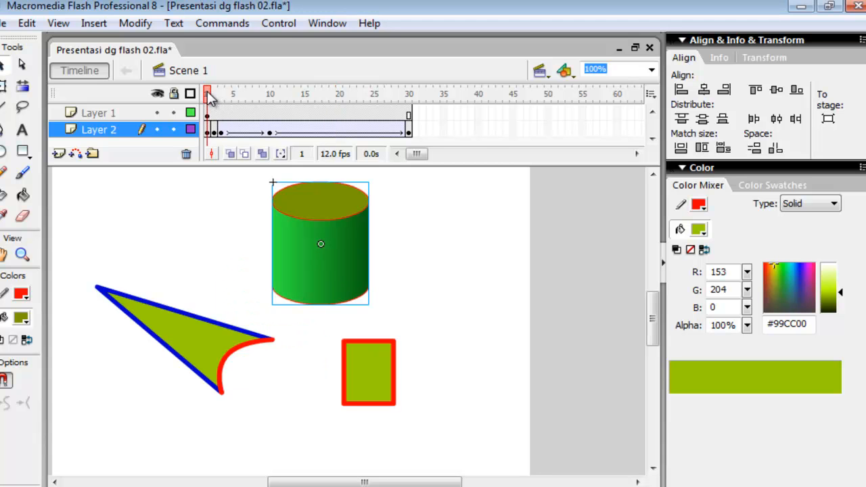
click(277, 23)
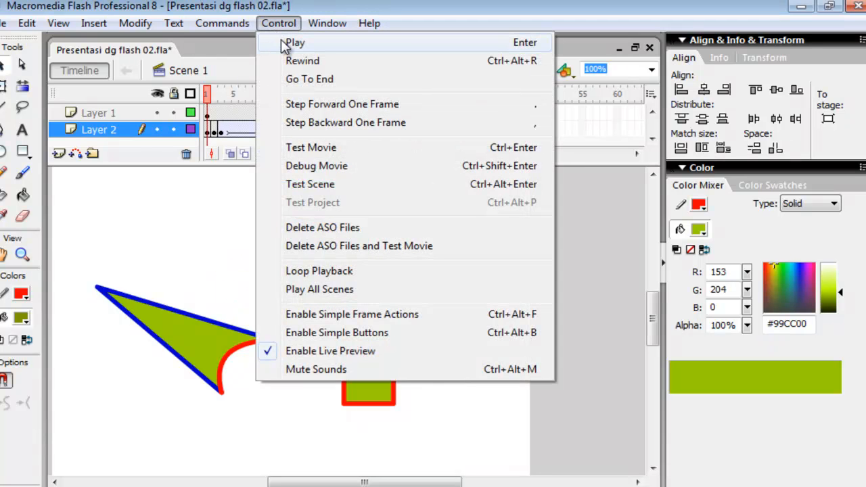
click(281, 40)
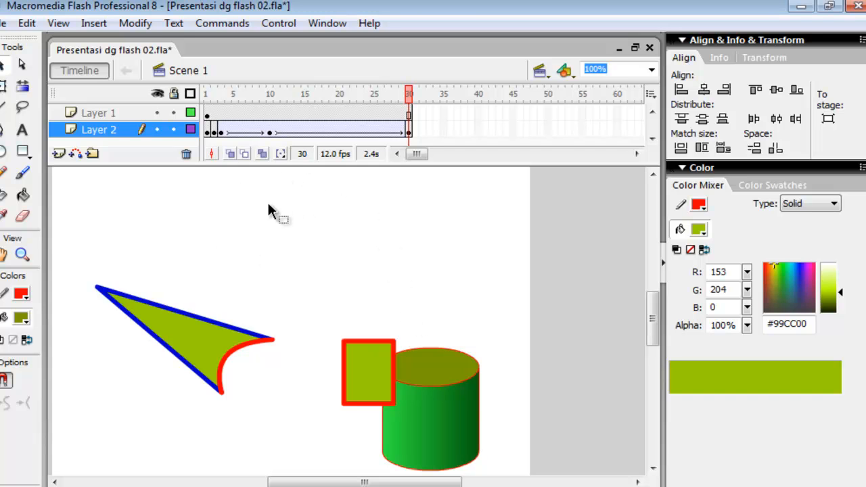
Step: Rotate the cylinder at frame 30 of Layer 2 counterclockwise with Free Transform so its top faces the lower left
click(410, 132)
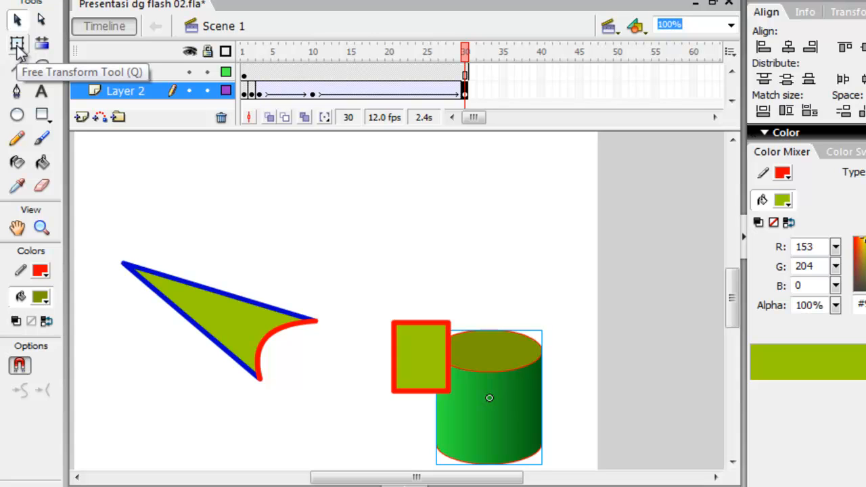
click(17, 48)
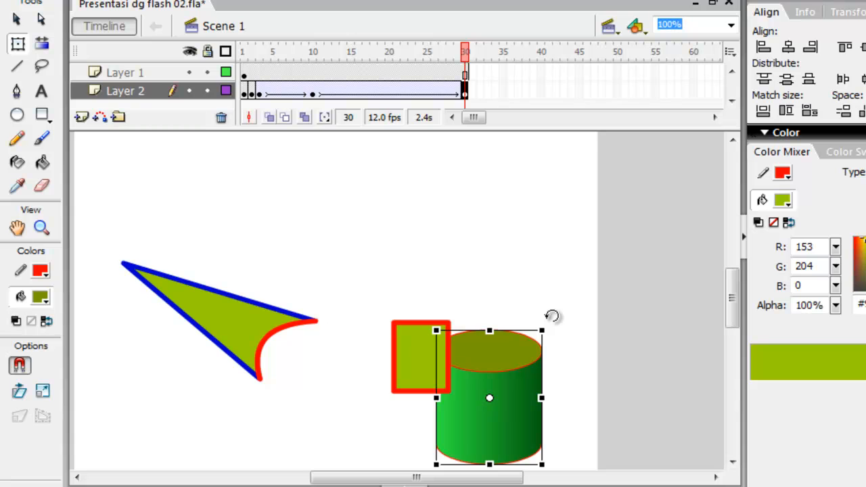
drag(553, 316, 288, 374)
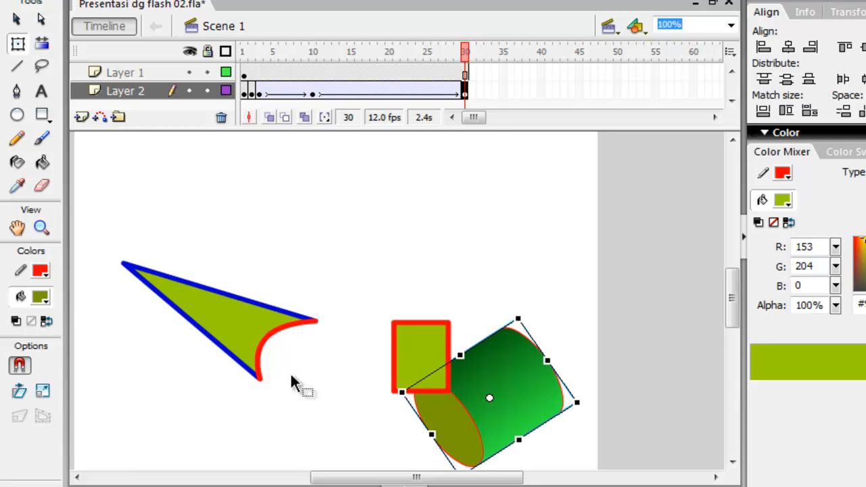
click(363, 428)
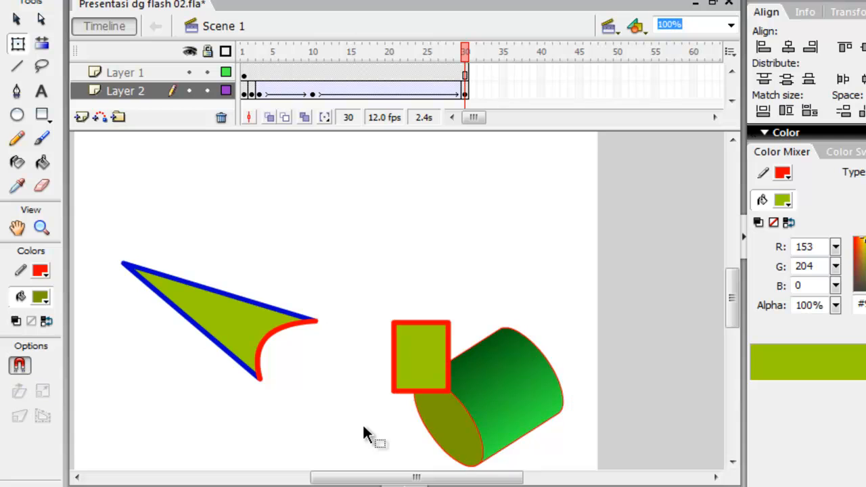
Step: Switch back to the Selection tool and play the animation from frame 1 to check the cylinder's rotation
click(244, 53)
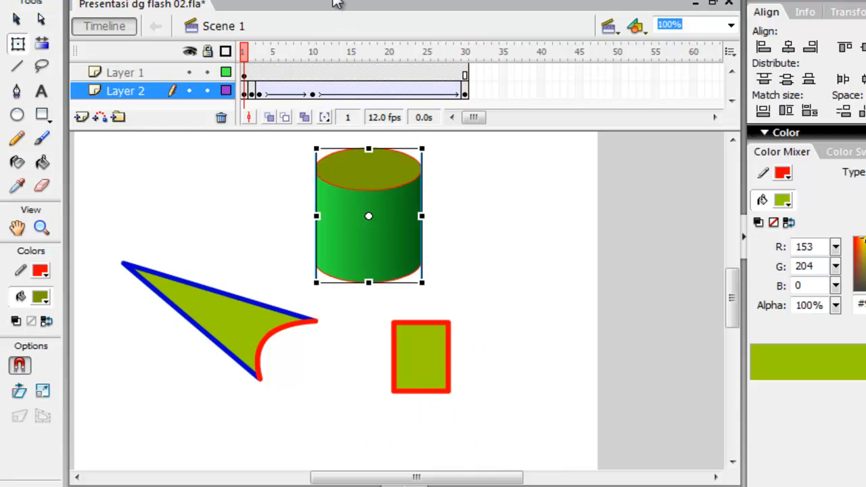
click(17, 20)
click(321, 1)
click(331, 2)
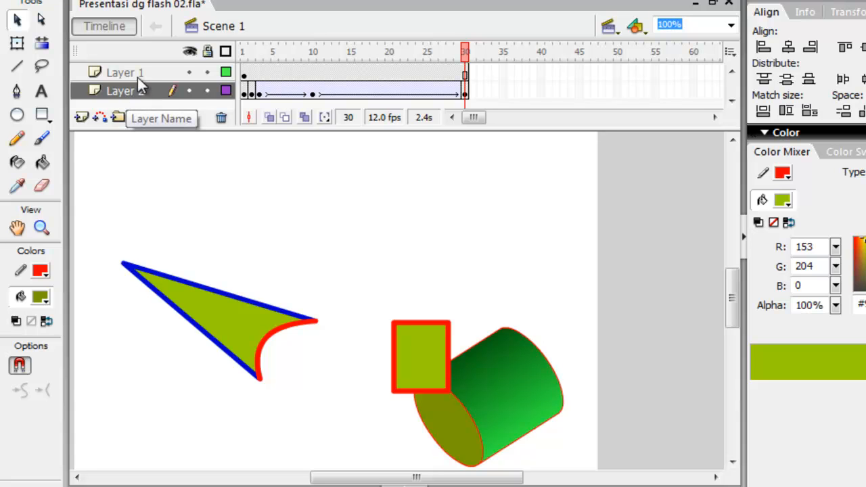
Step: Move Layer 2 above Layer 1 in the layer order so the cylinder lies in front of the other shapes
click(123, 92)
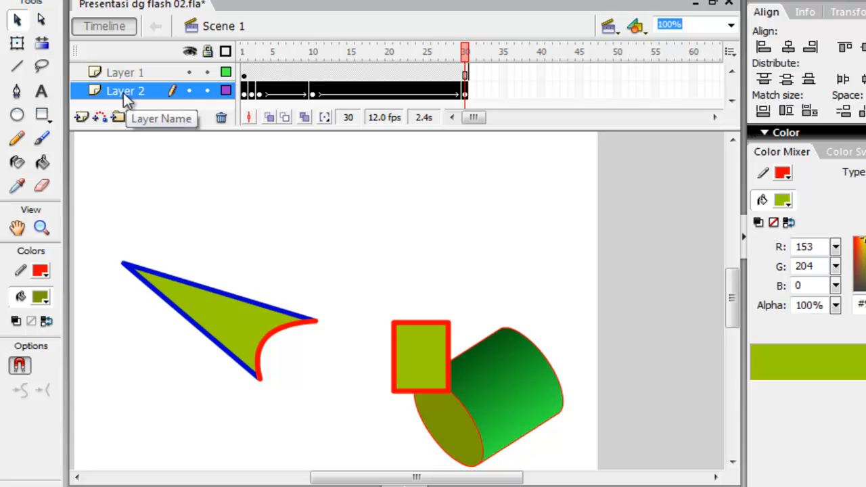
drag(123, 92, 123, 70)
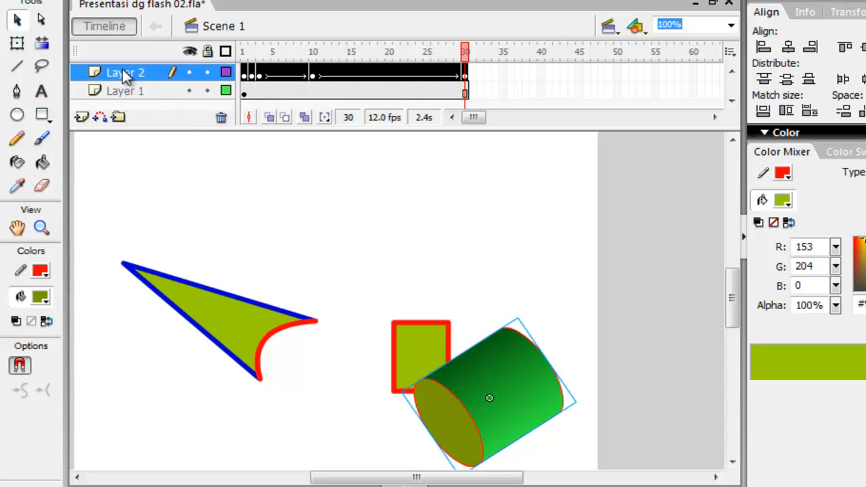
Step: Play the animation from frame 1 with the cylinder's layer in front
click(246, 52)
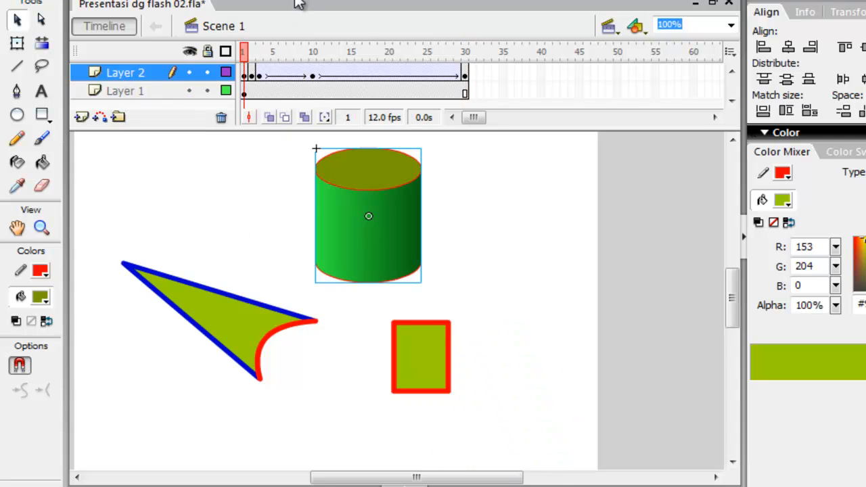
click(326, 2)
click(326, 1)
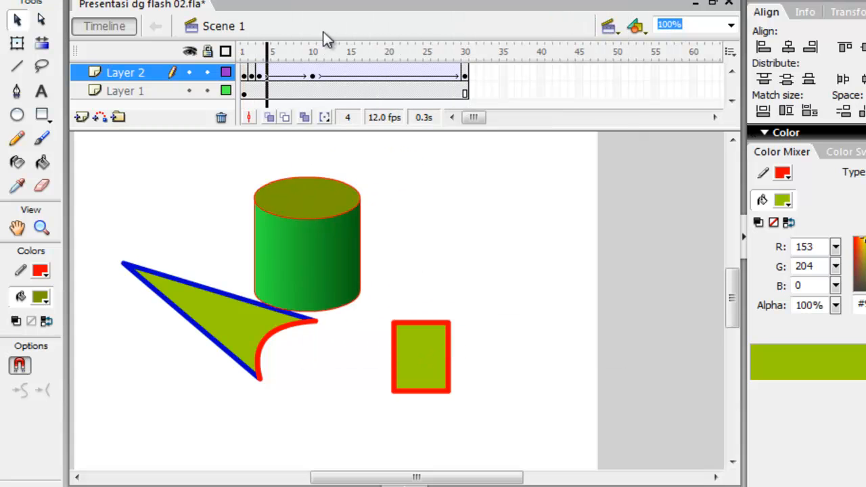